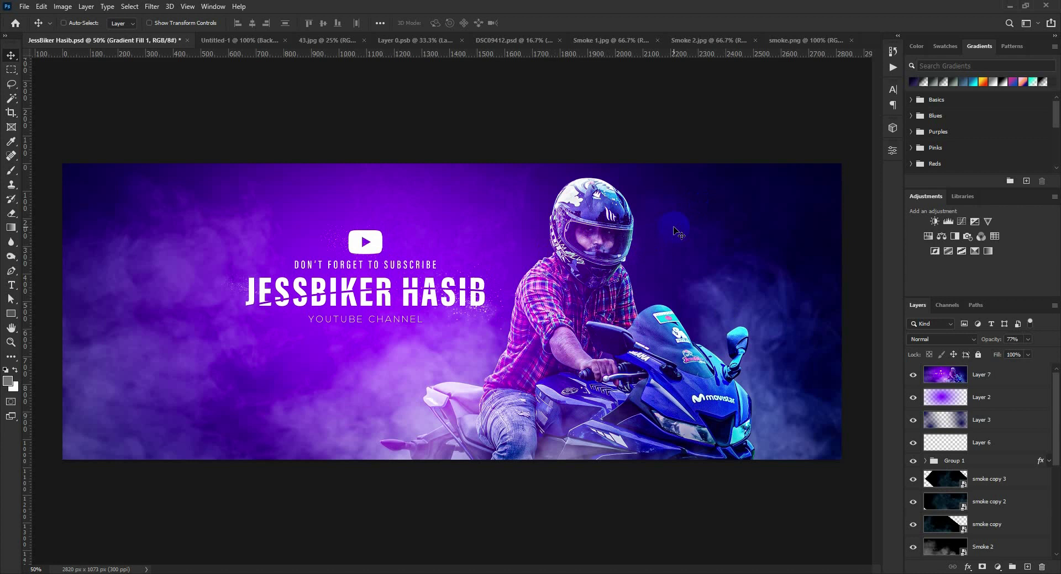
Look through the open source images, including 43.jpg and Layer 0.psb, and return to the finished JessBiker Hasib.psd banner.
click(228, 41)
click(332, 41)
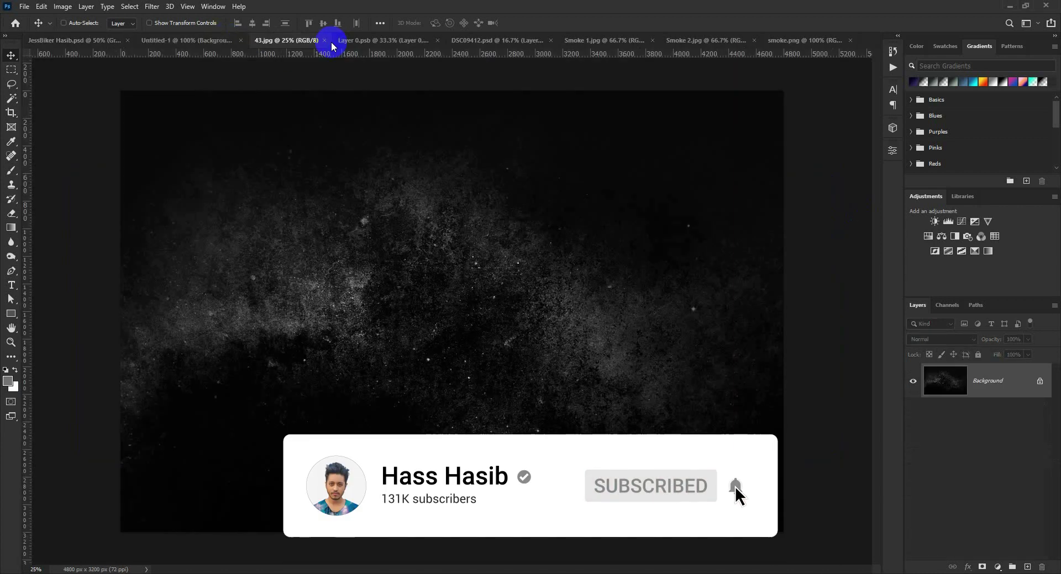
click(377, 40)
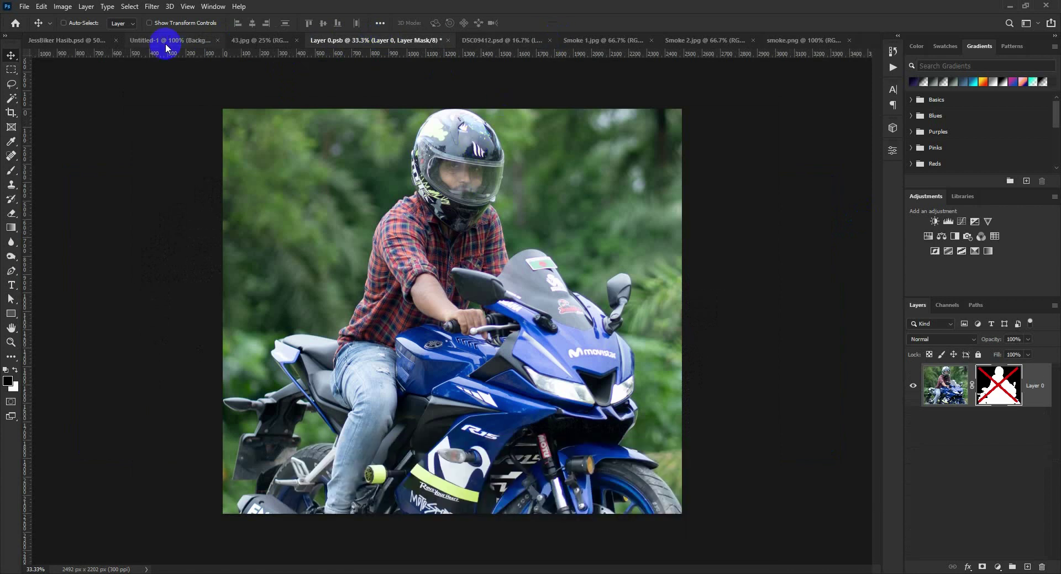
click(85, 40)
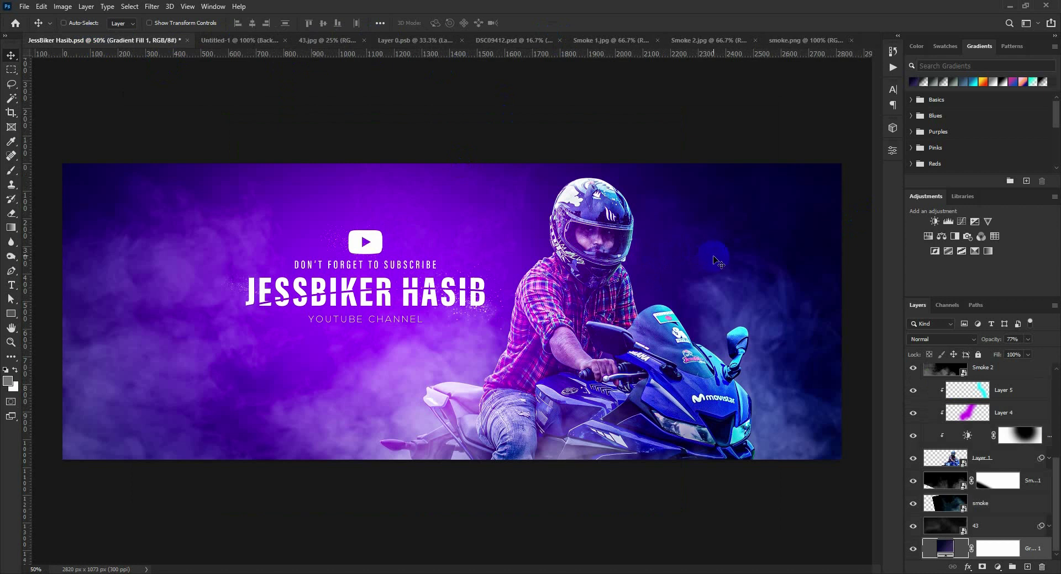
Create a new 1920 × 1080 px document at 72 ppi with a white background.
click(25, 7)
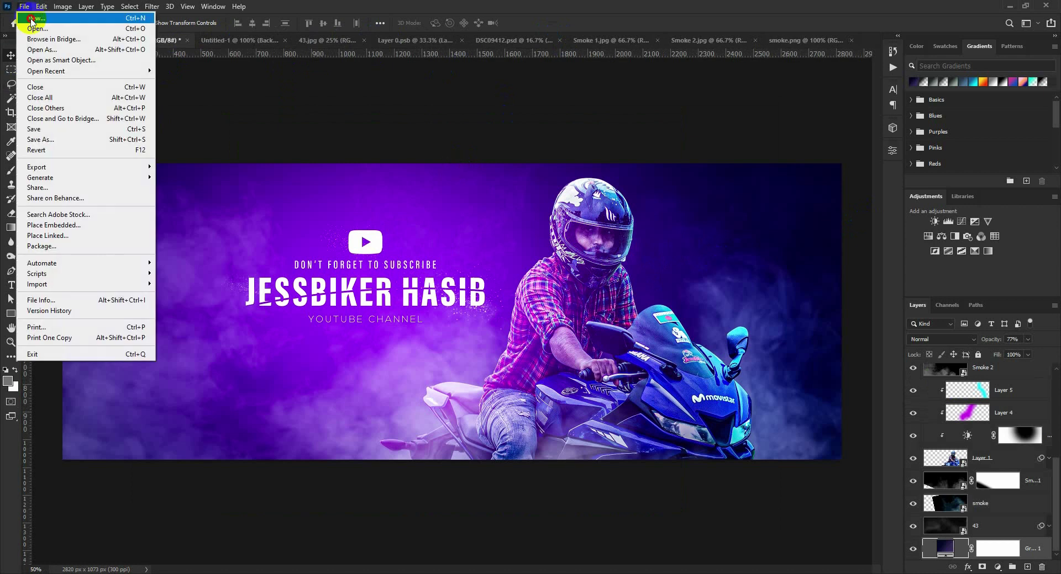
click(32, 19)
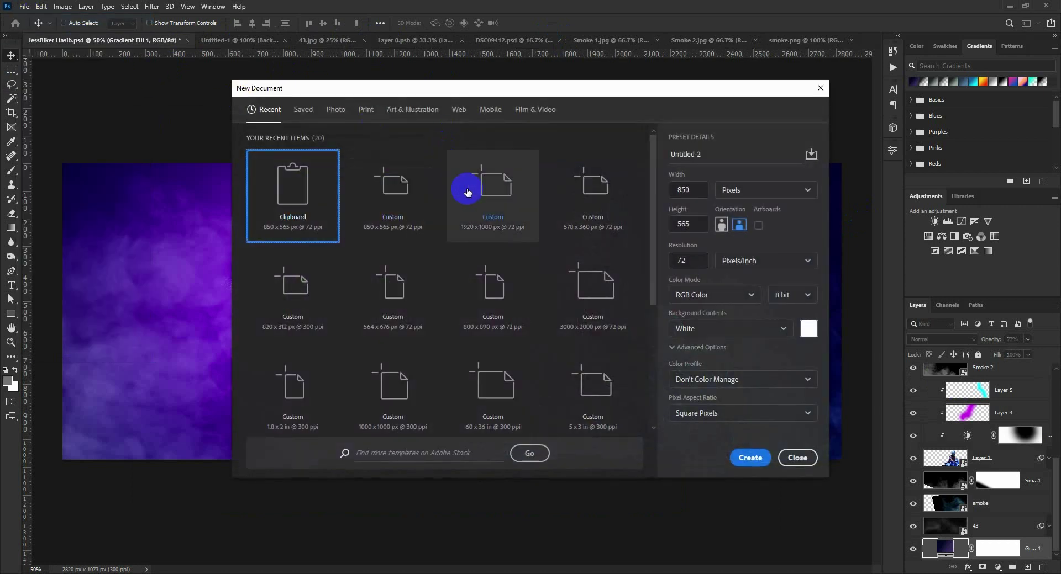
click(498, 193)
click(749, 460)
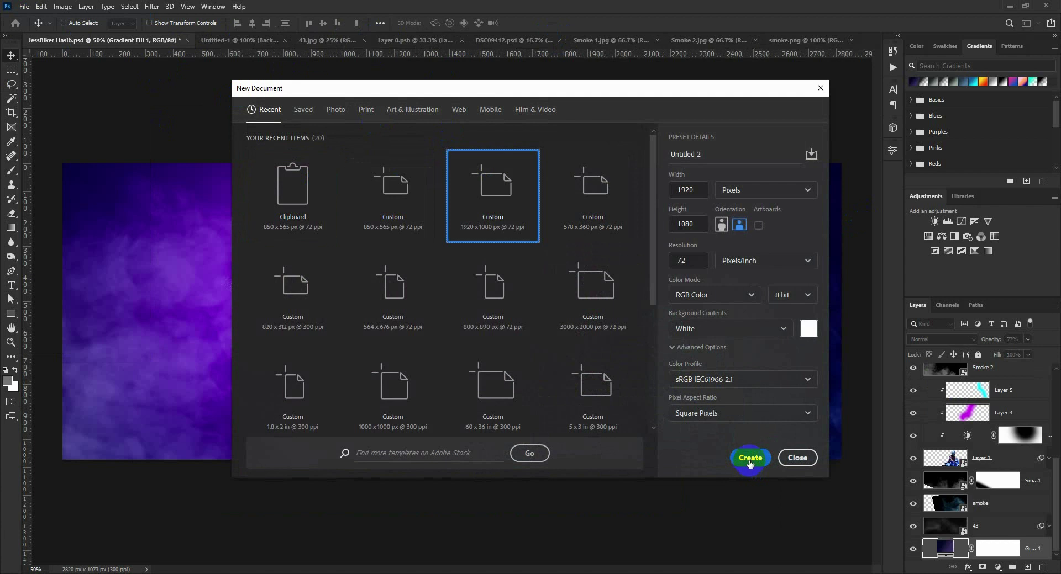
click(60, 40)
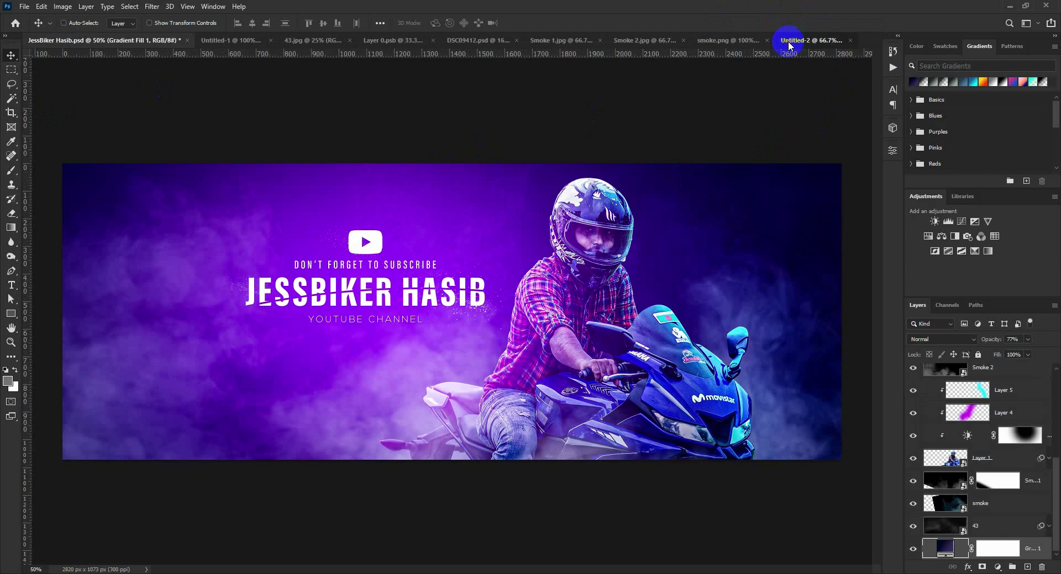
click(790, 41)
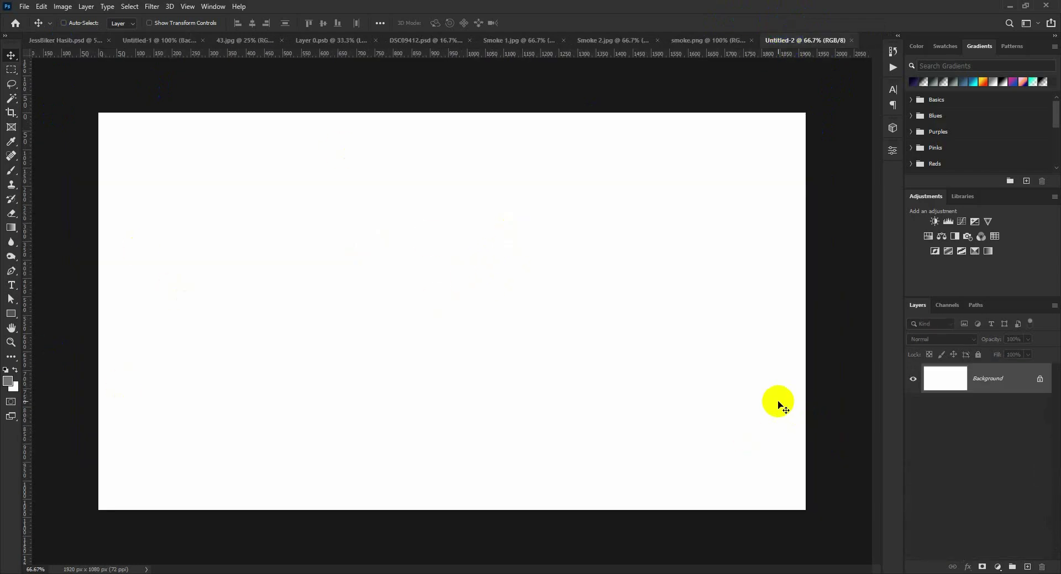
Set the foreground color to dark blue #051184 and fill the Background layer with it.
click(997, 568)
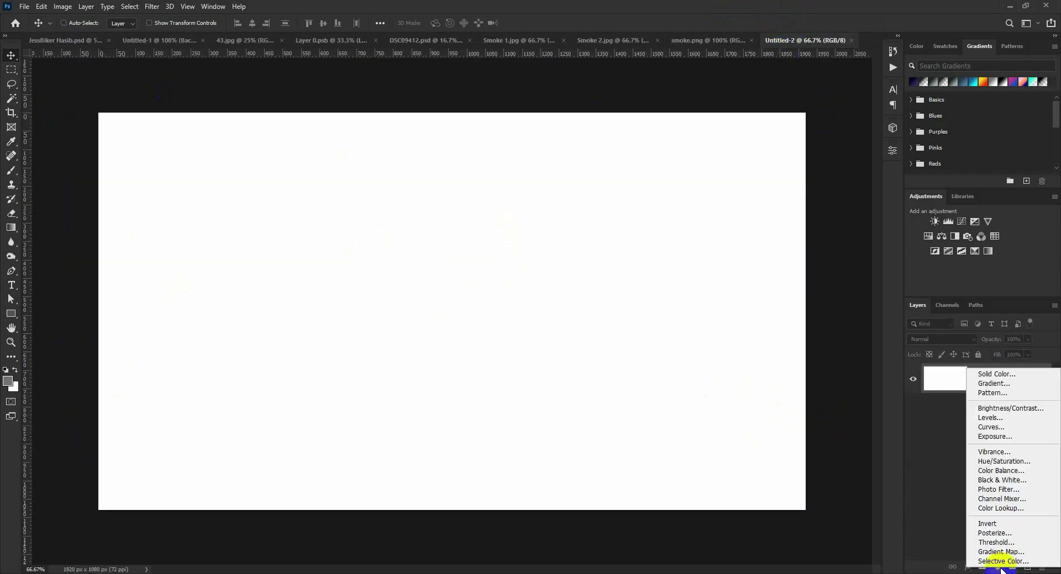
click(7, 381)
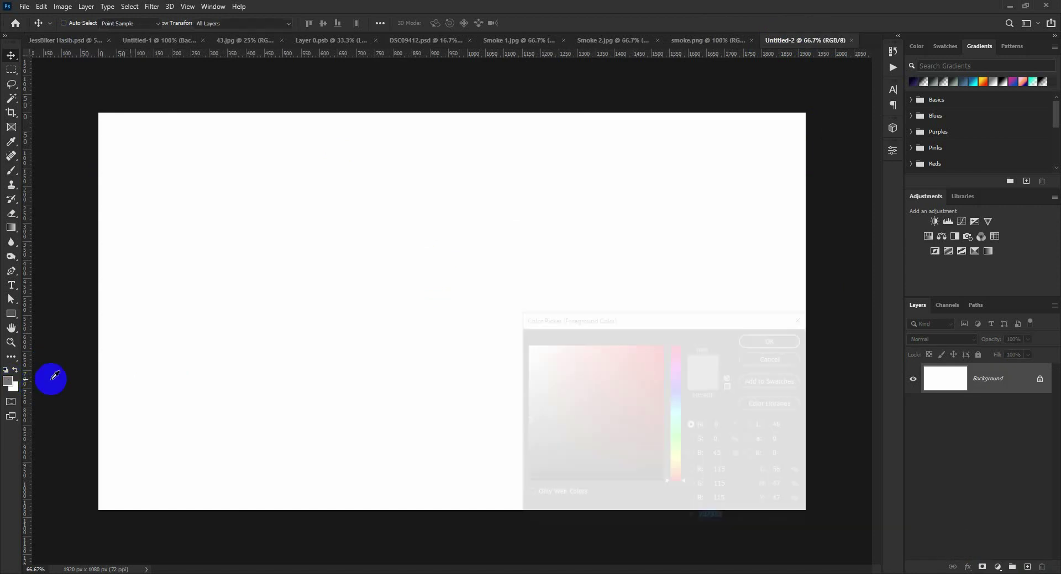
click(675, 393)
click(662, 362)
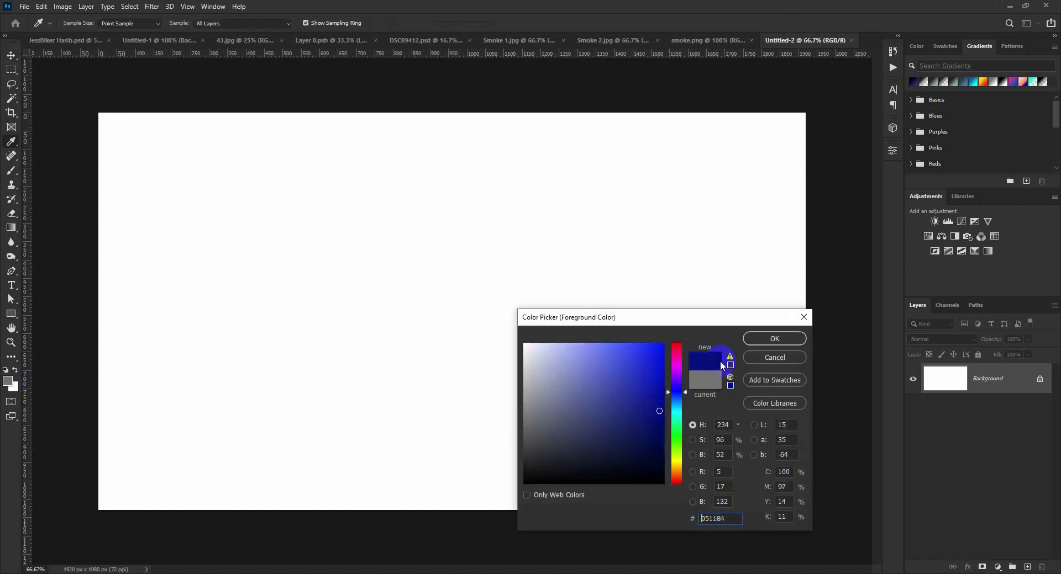
click(754, 342)
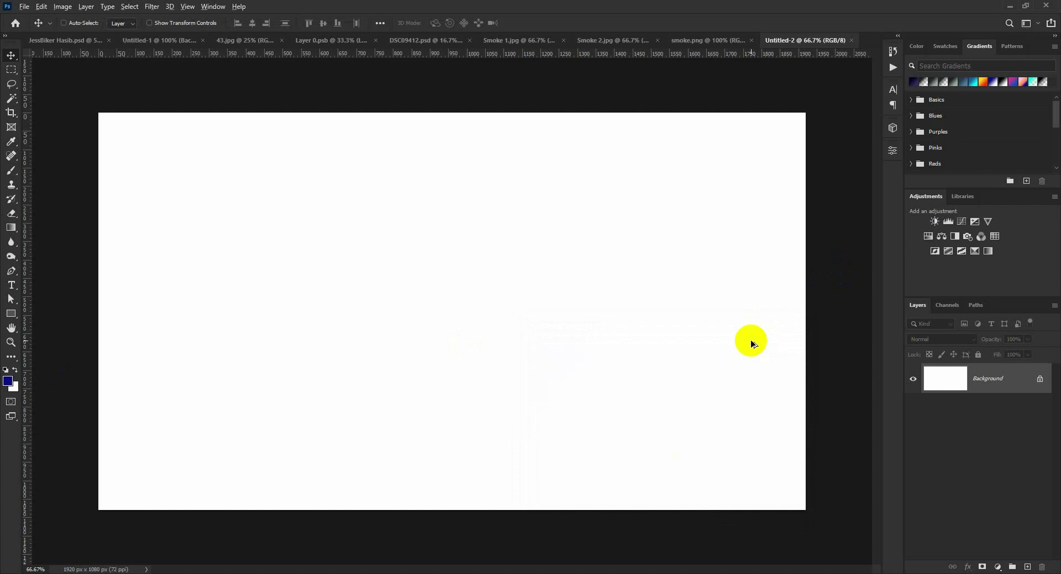
key(alt+BackSpace)
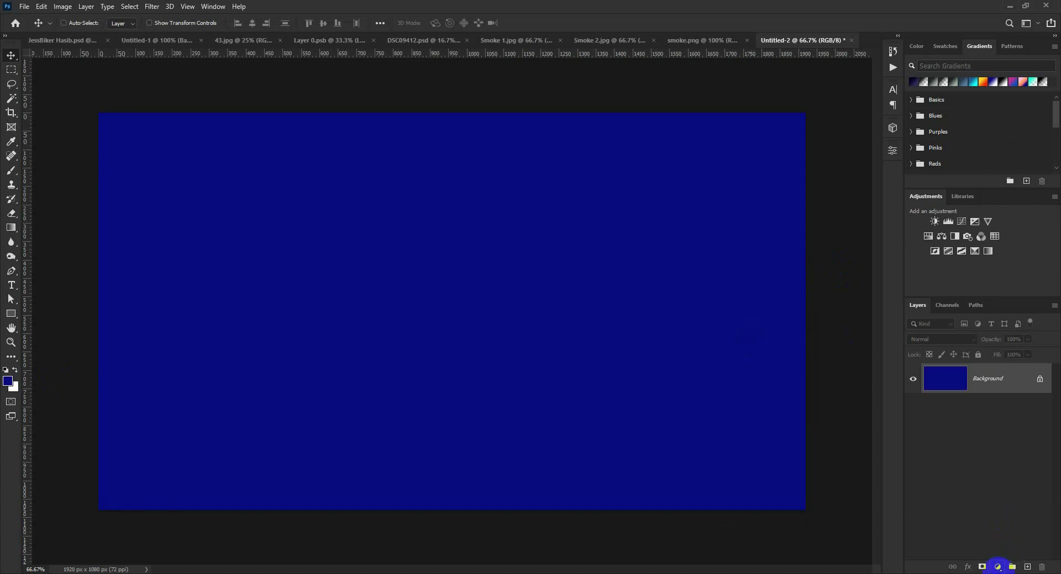
Add a Gradient fill layer using the dark navy-to-purple preset from the Basics group.
click(997, 568)
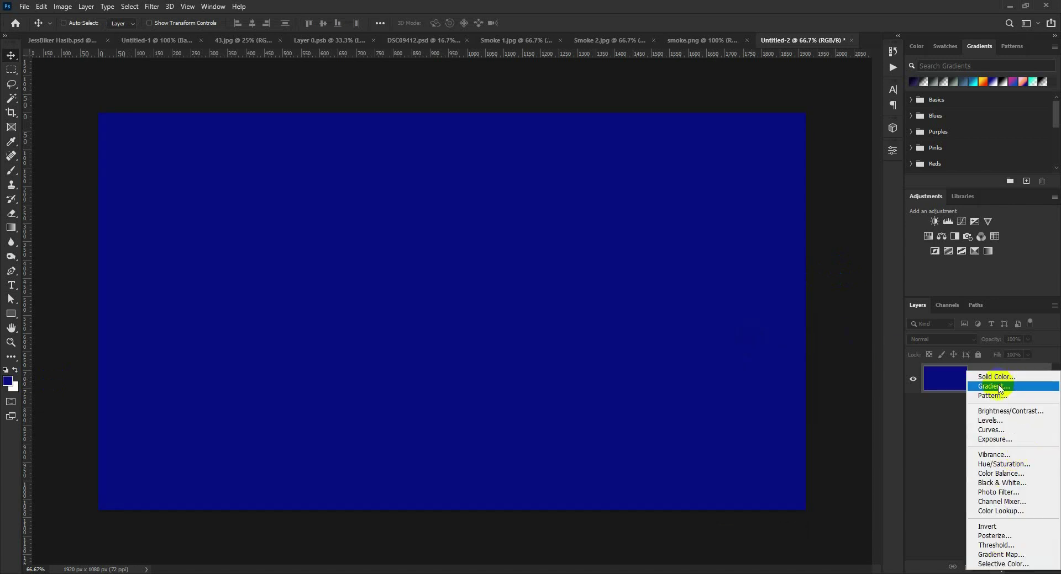
click(1000, 388)
click(906, 175)
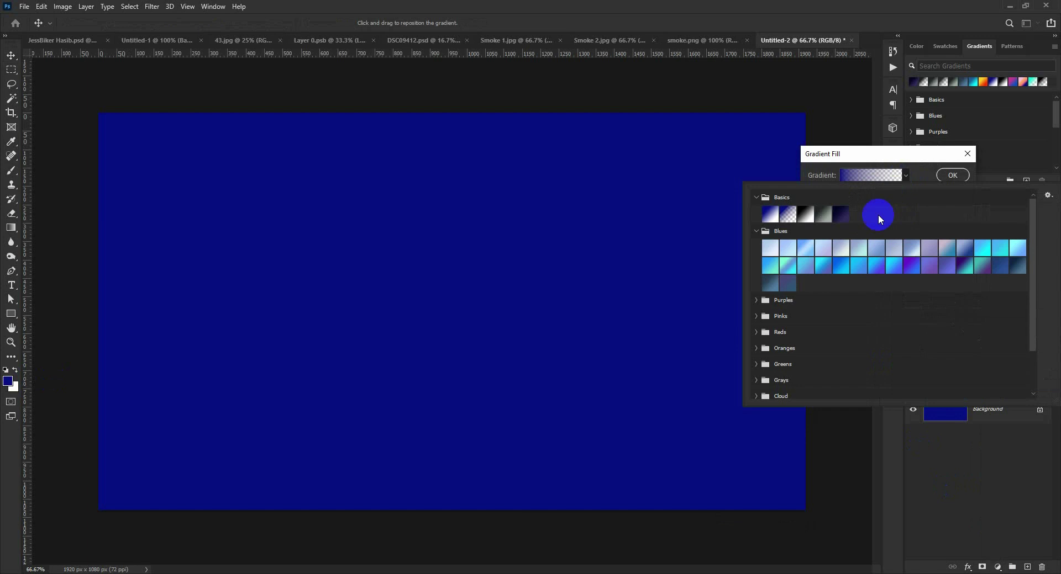
click(840, 215)
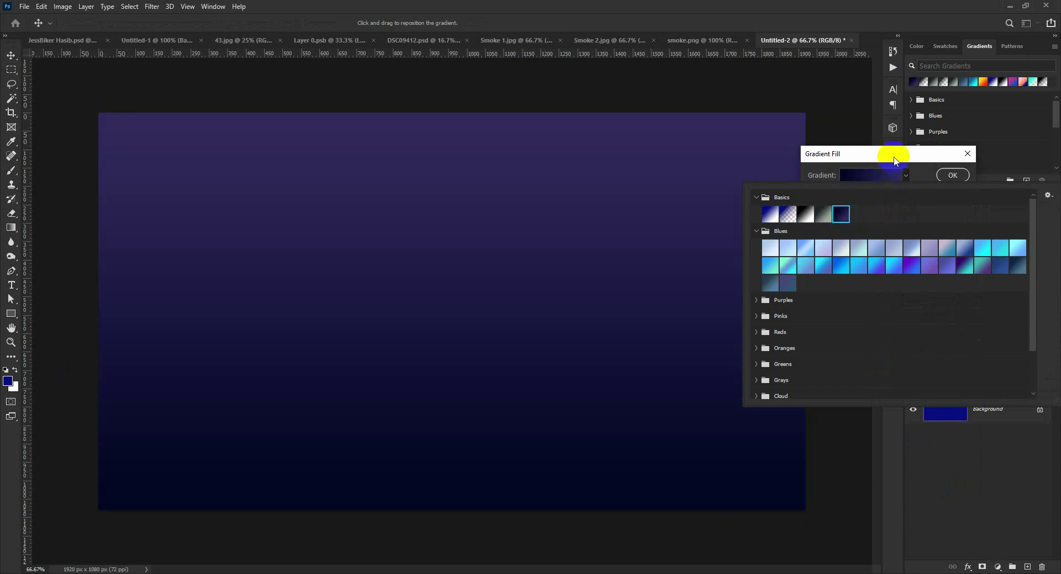
click(882, 178)
Make the gradient radial and reversed at 177% scale, with its light center in the upper-left area of the canvas.
click(860, 192)
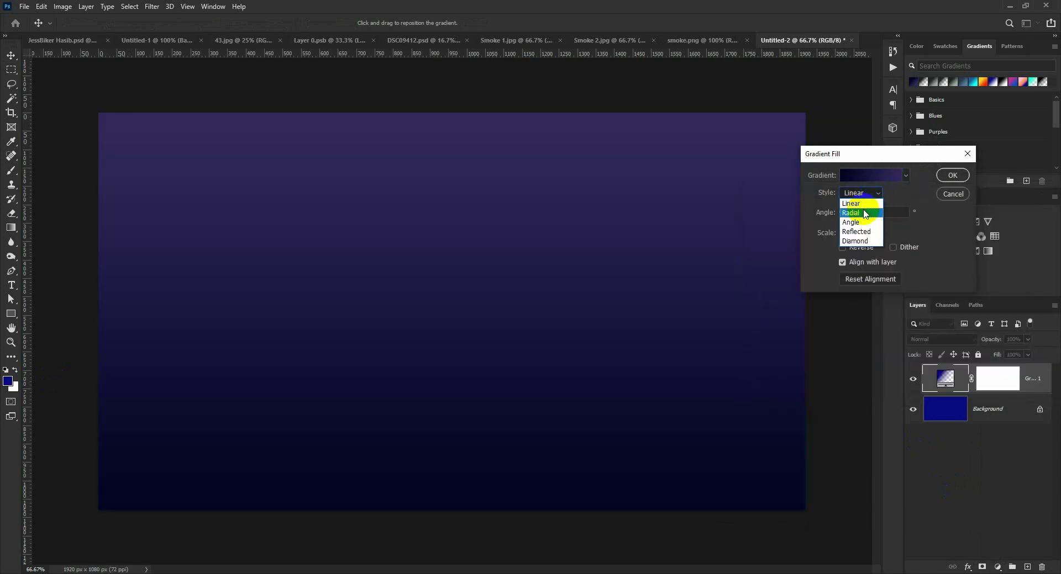
click(865, 213)
drag(623, 253, 330, 249)
click(850, 247)
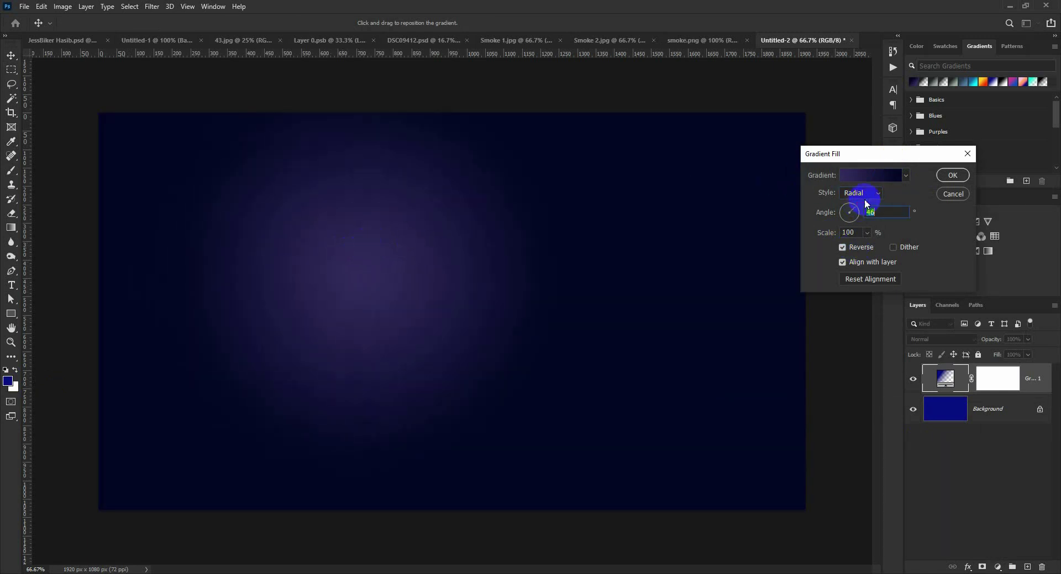
click(866, 233)
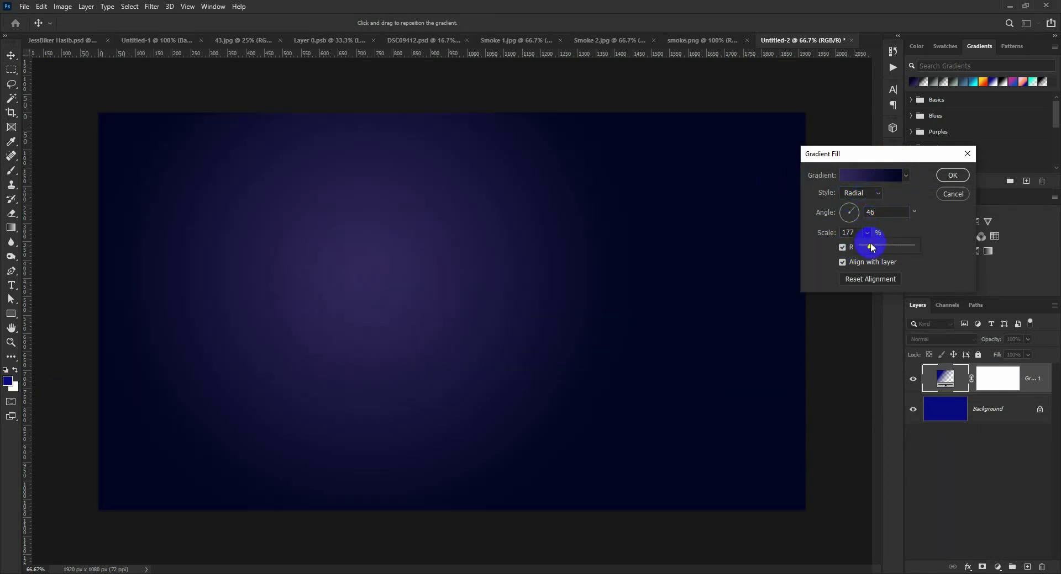
click(870, 247)
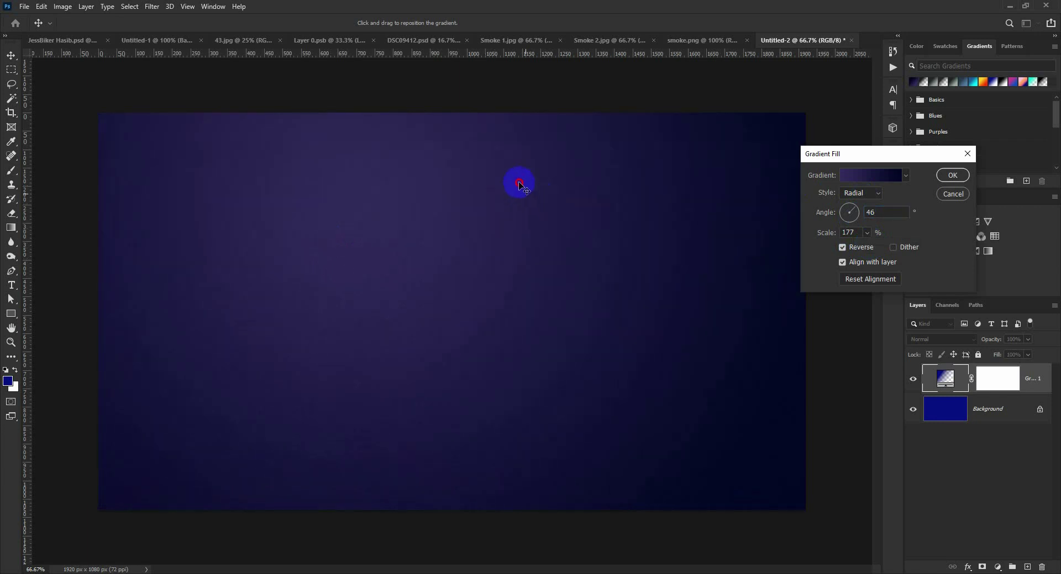
click(951, 174)
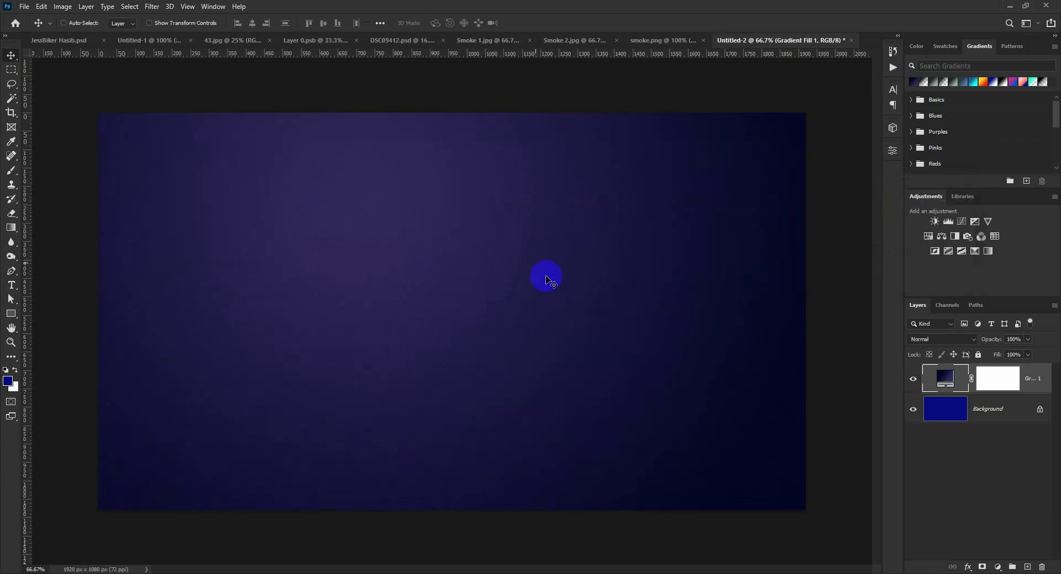
Copy the grunge texture from 43.jpg into the Untitled-2 document as a new layer.
click(250, 44)
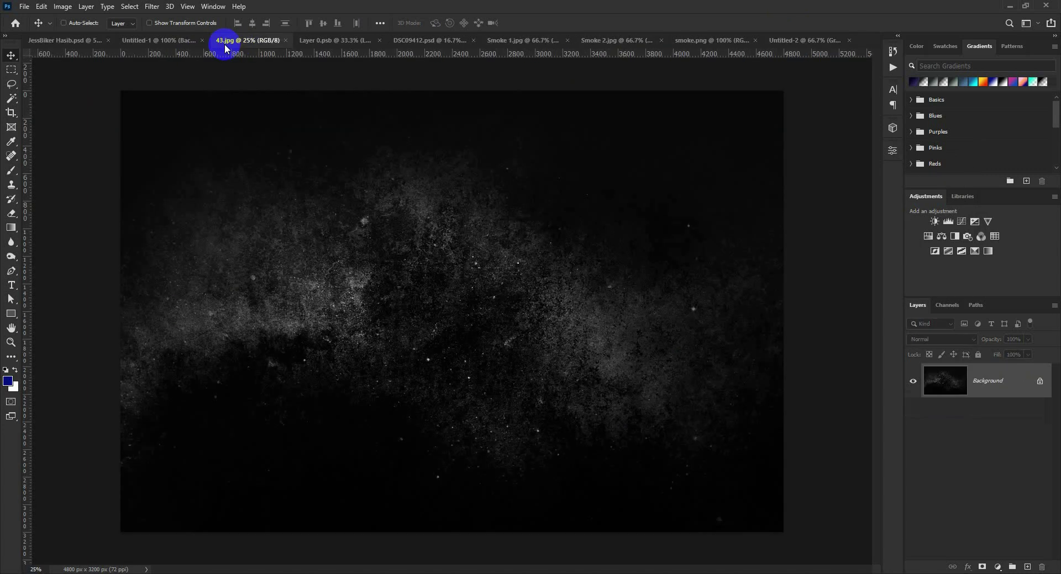
drag(360, 190, 554, 237)
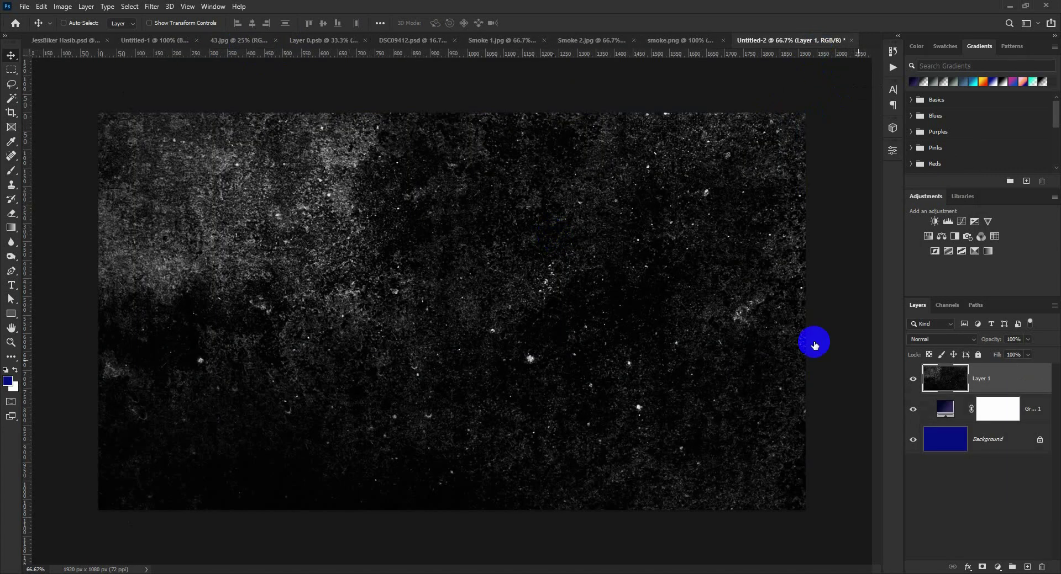
Lower the gradient fill layer's opacity to about 81%, hiding the texture layer while adjusting it.
click(912, 379)
click(952, 412)
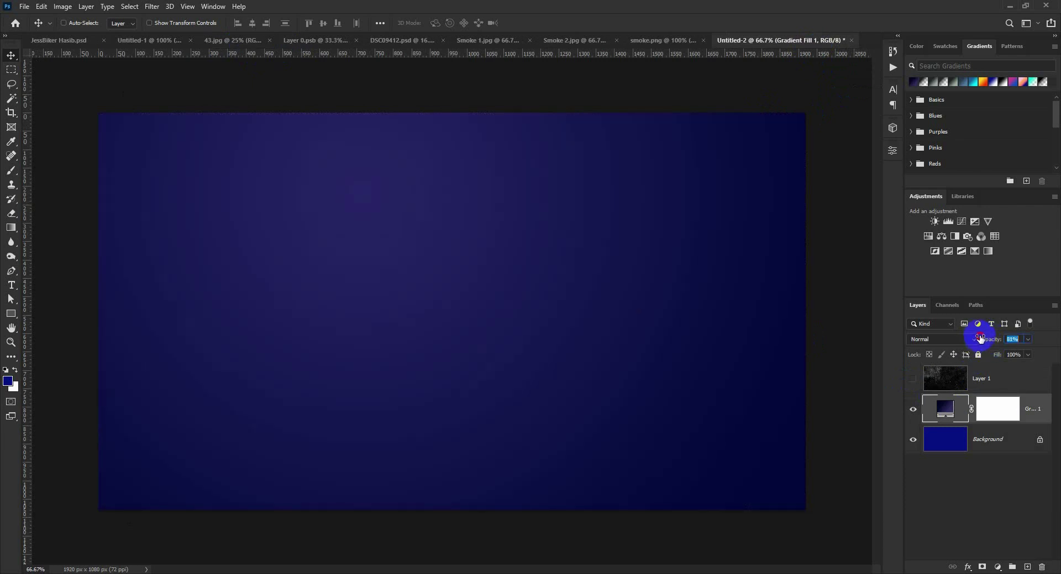
click(913, 380)
Scale the texture layer to about 40% and center it so it covers the canvas.
click(950, 378)
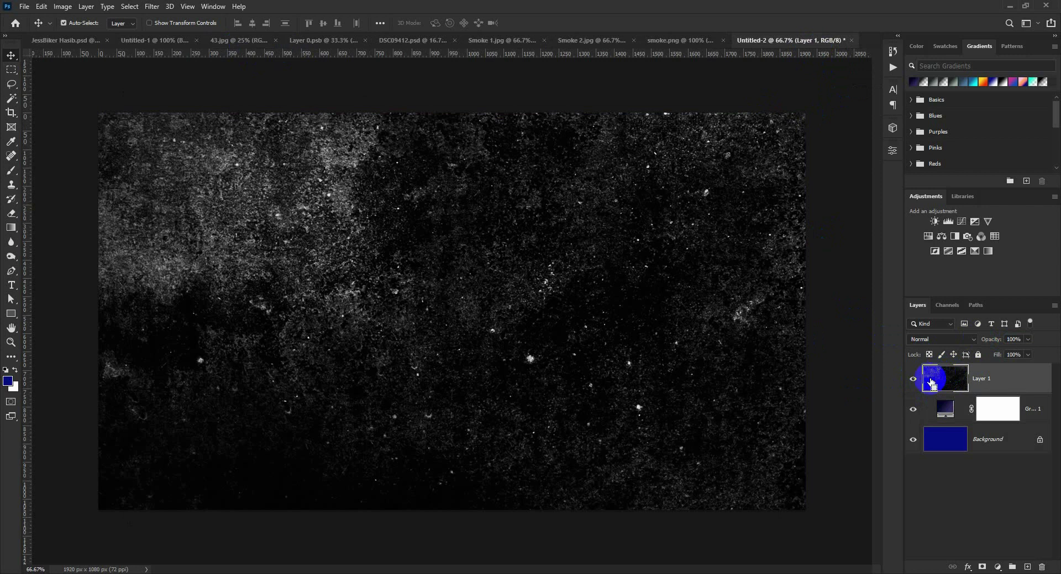
key(ctrl+t)
drag(188, 23, 155, 31)
drag(482, 301, 351, 356)
drag(823, 73, 808, 83)
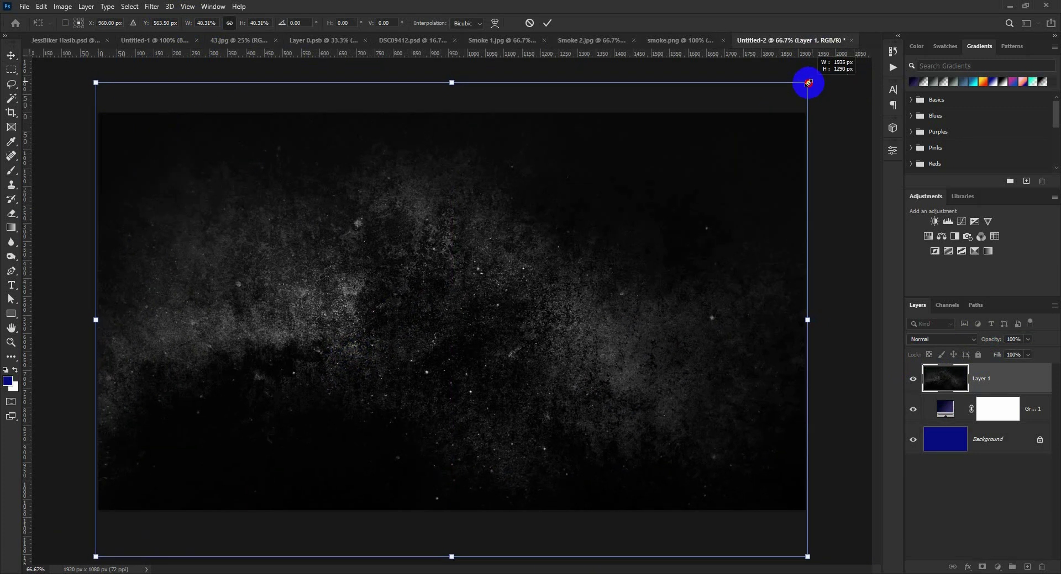
drag(718, 232, 716, 223)
key(Return)
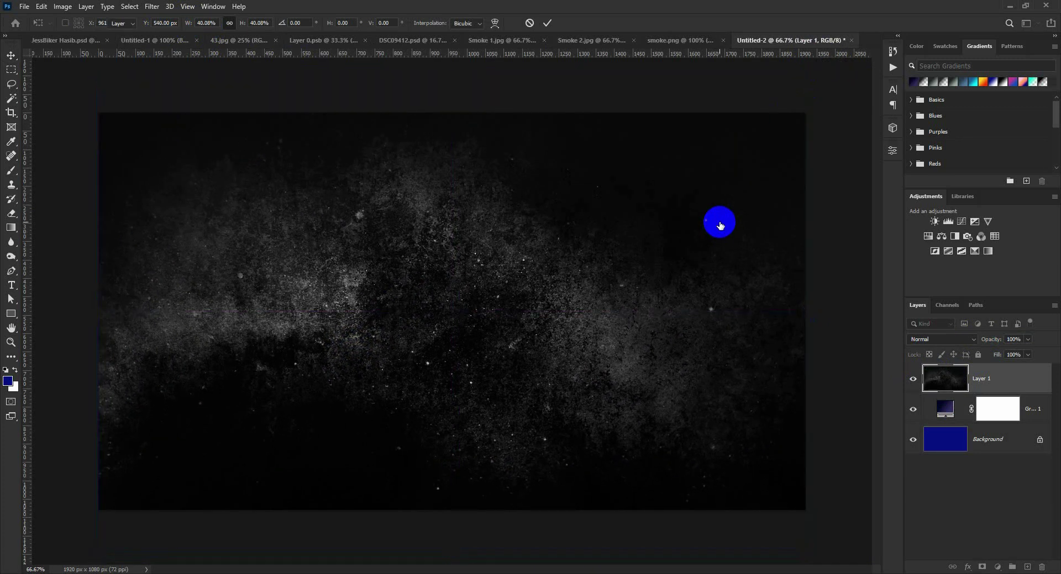
Set the texture layer's blend mode to Screen and apply a Gaussian Blur with a radius of about 30 pixels.
click(953, 339)
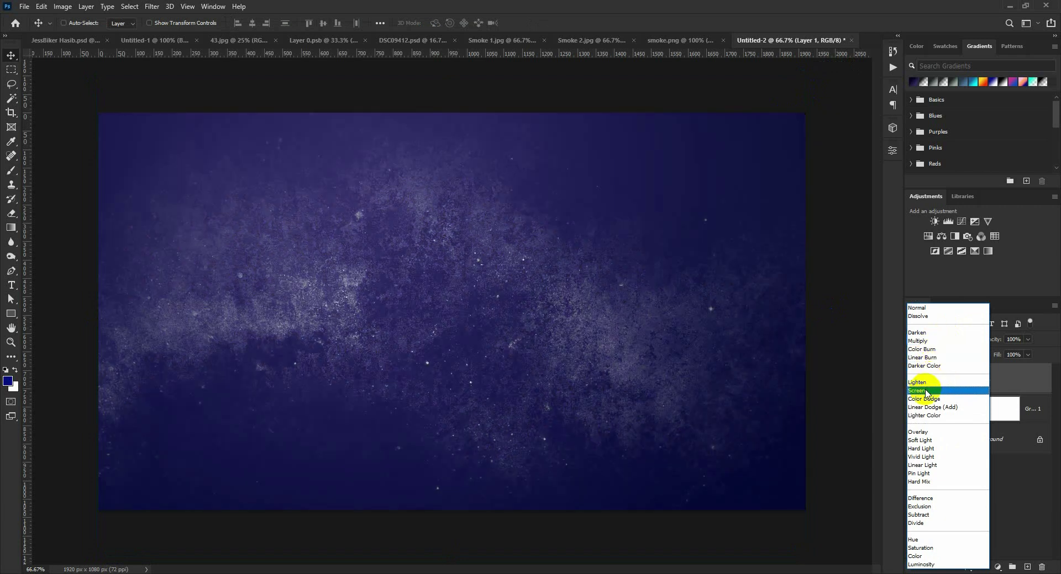
click(927, 391)
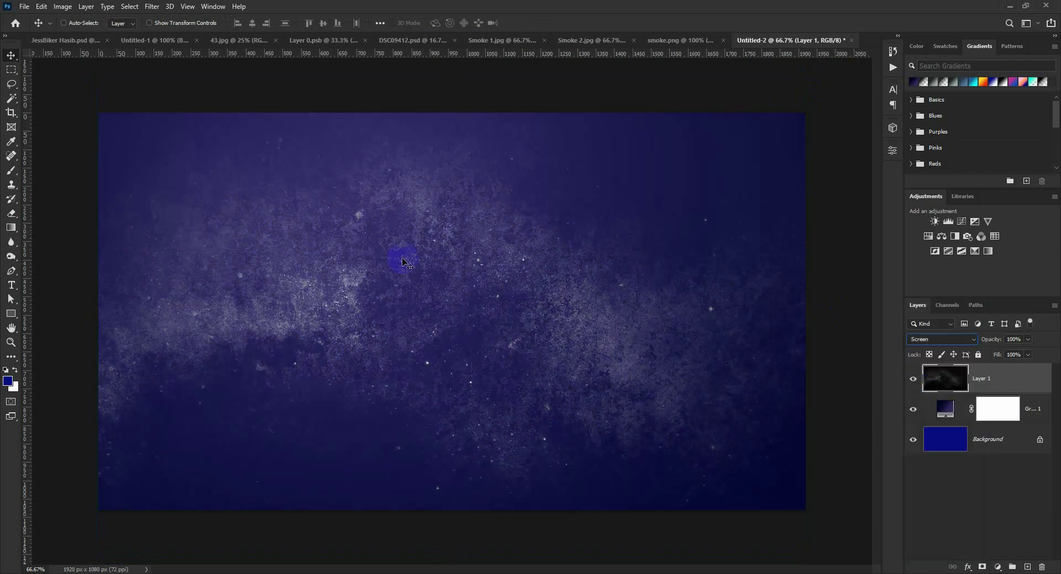
click(152, 6)
mouse_move(168, 148)
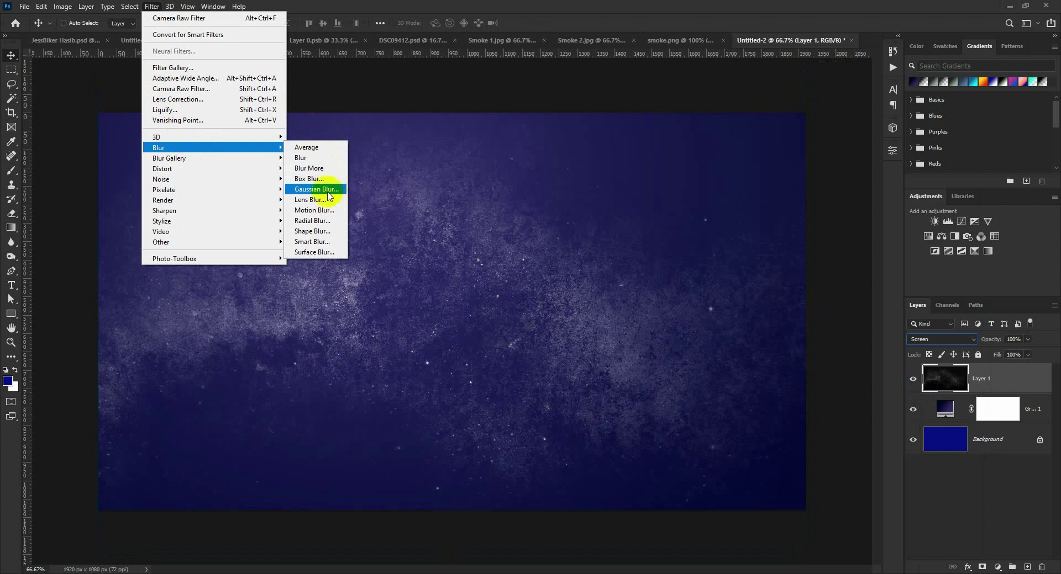
click(329, 193)
drag(698, 289, 740, 299)
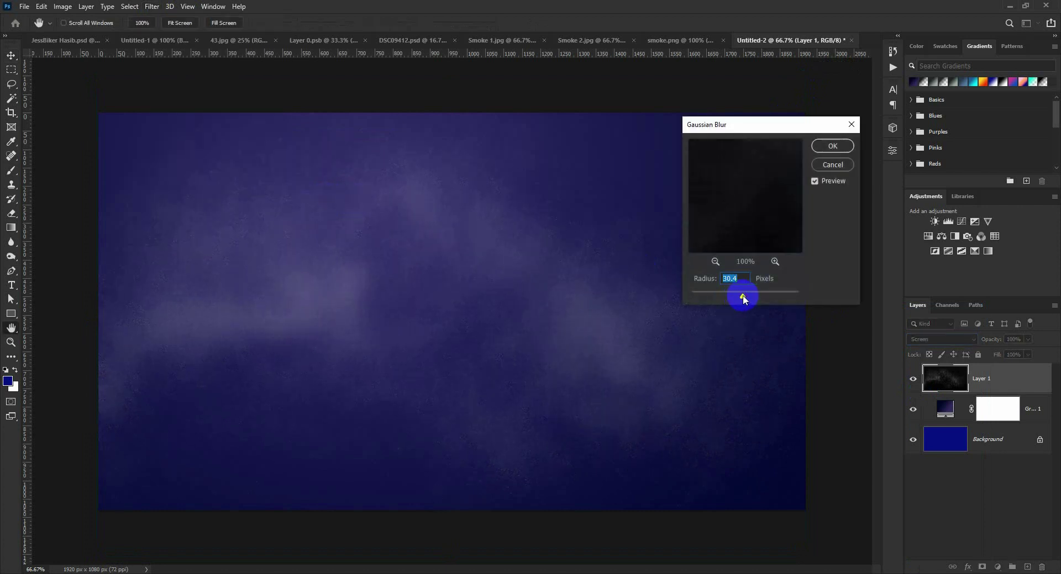
click(832, 146)
Keep the blurred texture in Screen mode, shift it slightly down and reduce its opacity to about 71%.
click(931, 338)
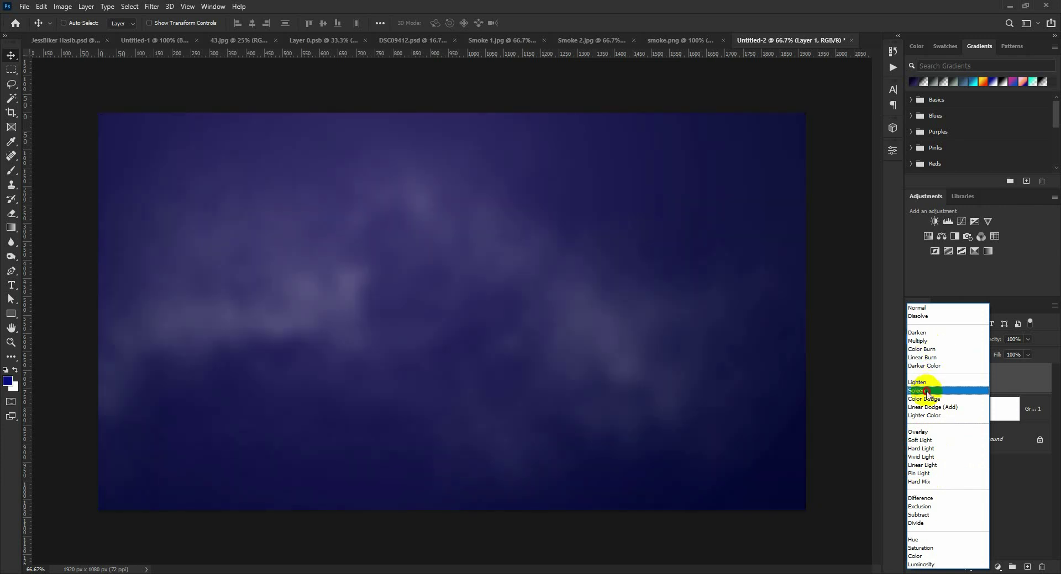
click(927, 393)
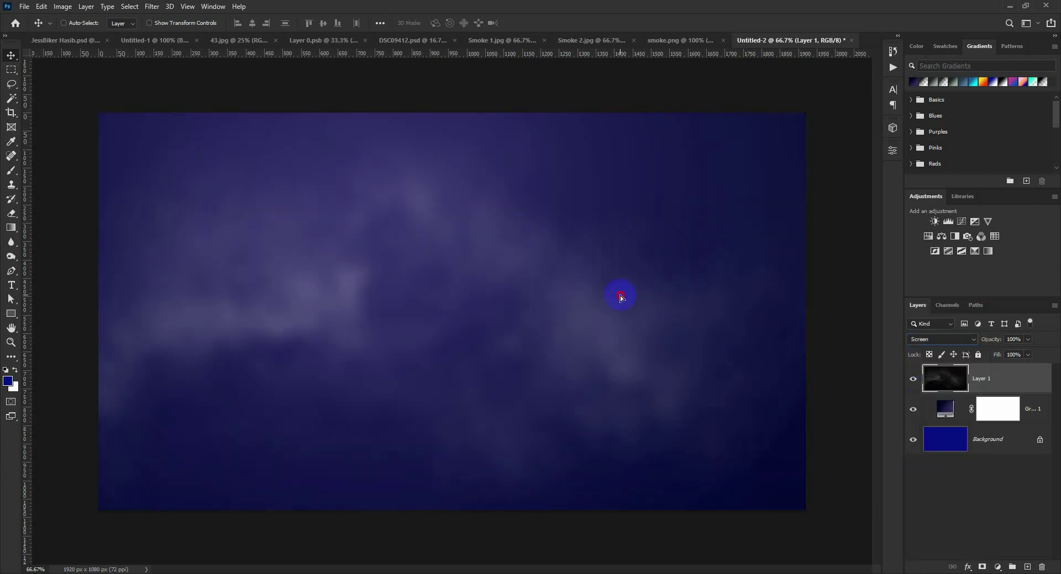
mouse_move(620, 293)
mouse_down()
mouse_move(621, 323)
mouse_move(628, 303)
mouse_up()
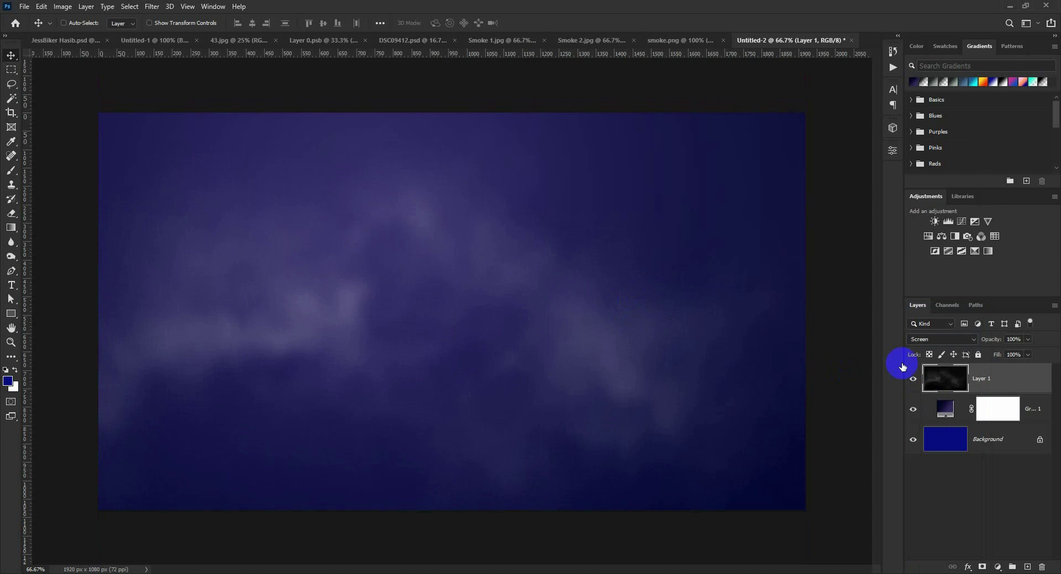
drag(986, 342, 984, 342)
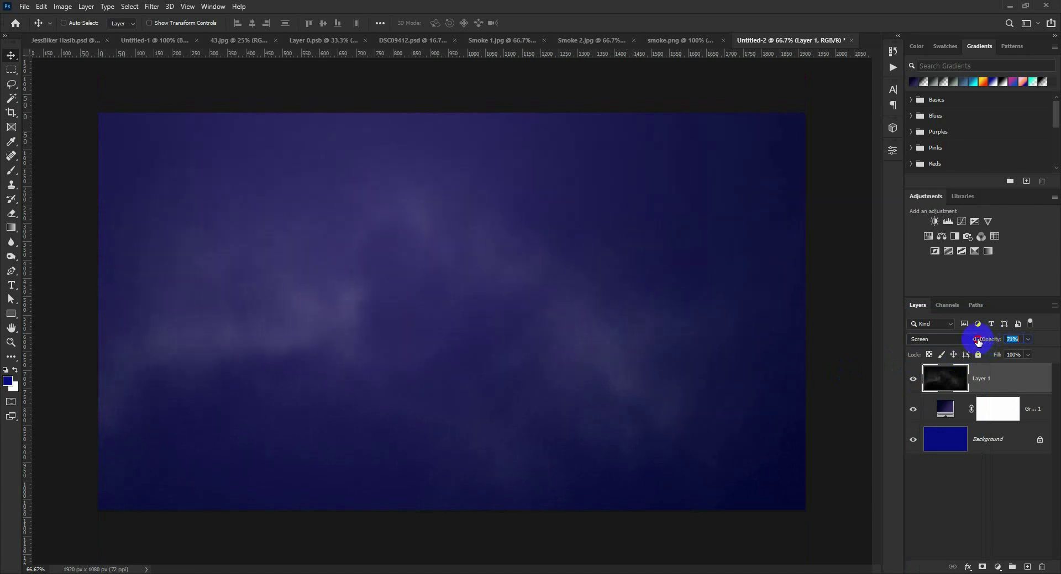
Close the 43.jpg texture file and copy the biker cutout from DSC09412.psd into the new banner document.
click(78, 41)
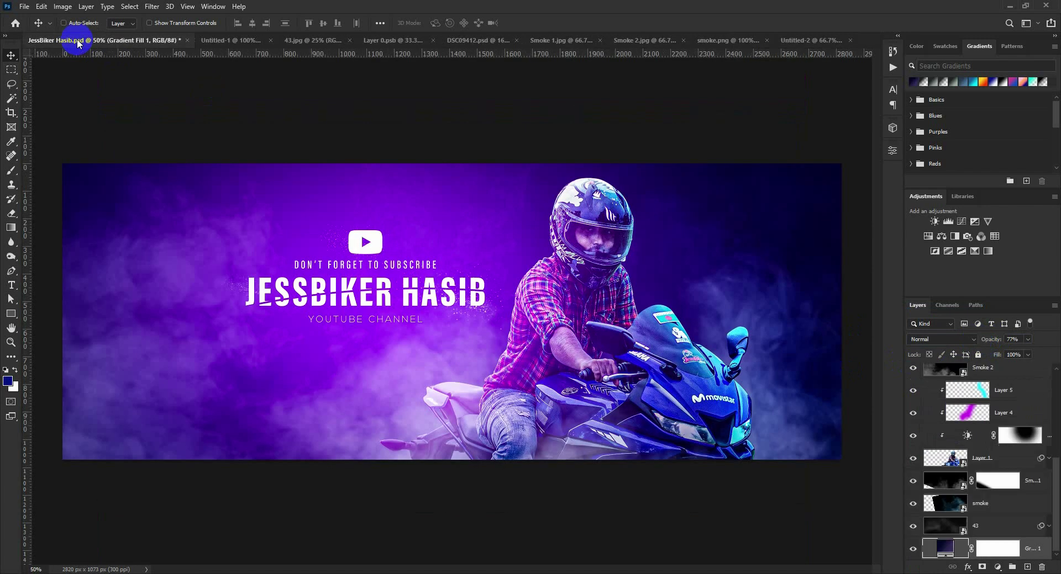
click(234, 41)
click(284, 41)
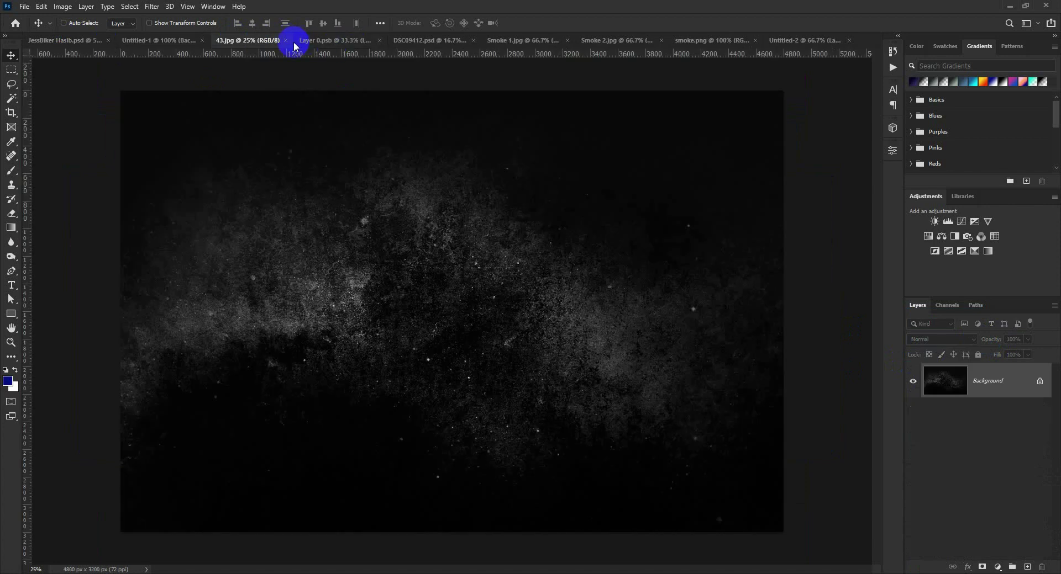
click(286, 42)
click(306, 42)
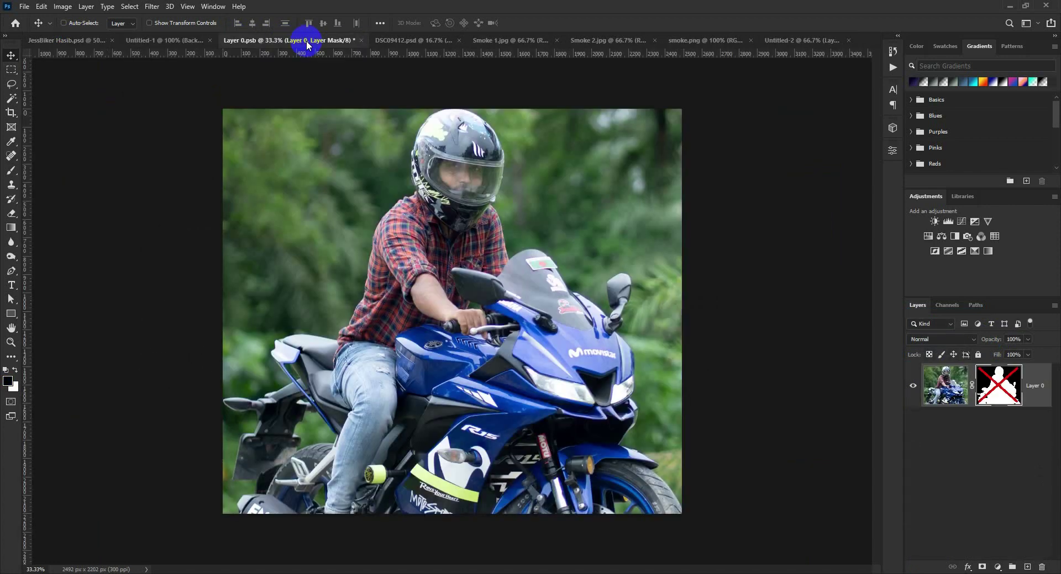
click(404, 44)
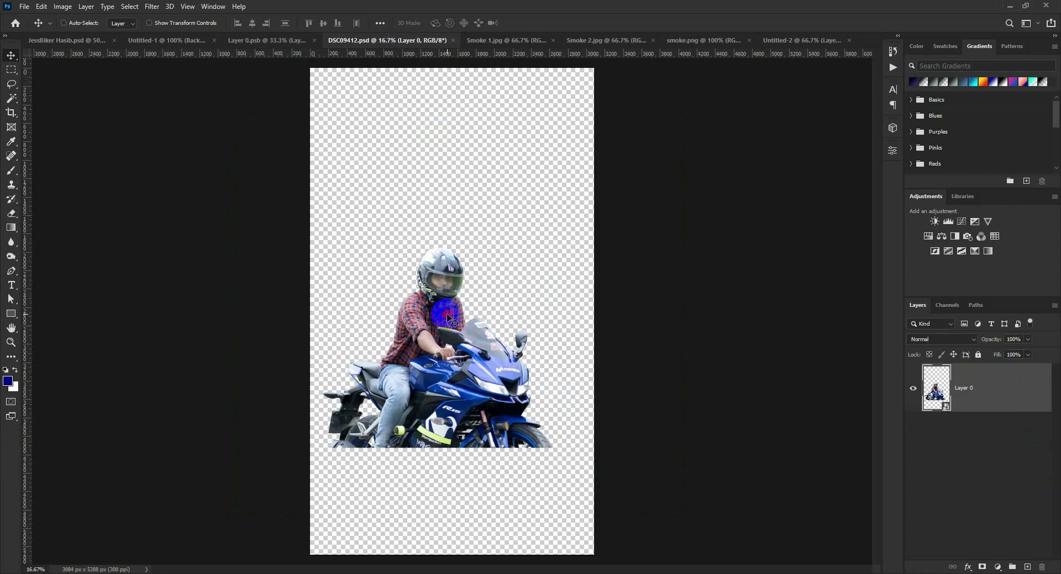
drag(447, 317, 809, 39)
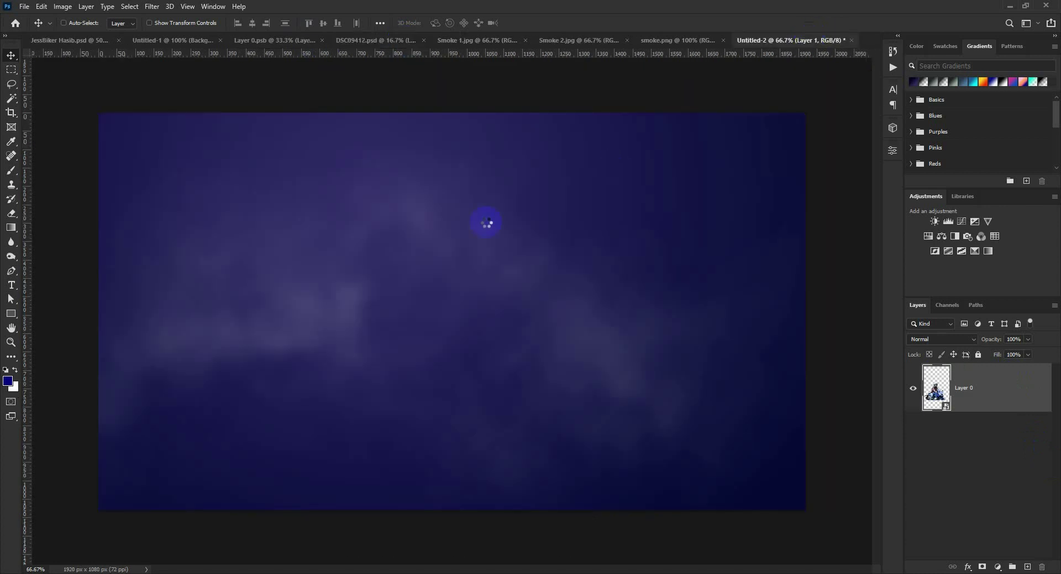
drag(486, 222, 484, 224)
Close Layer 0.psb without saving its changes, and close DSC09412.psd as well.
click(291, 42)
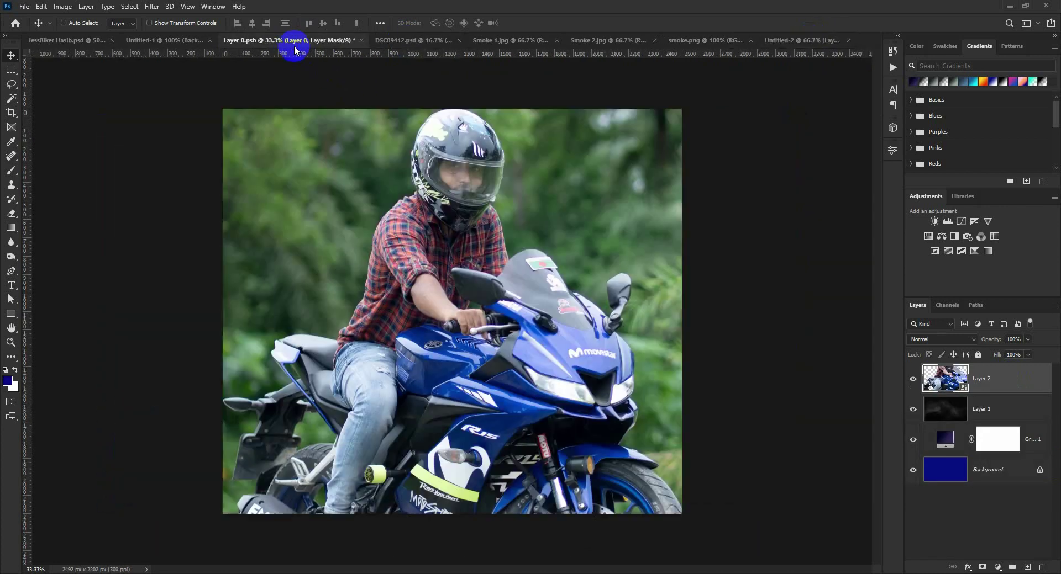
click(360, 43)
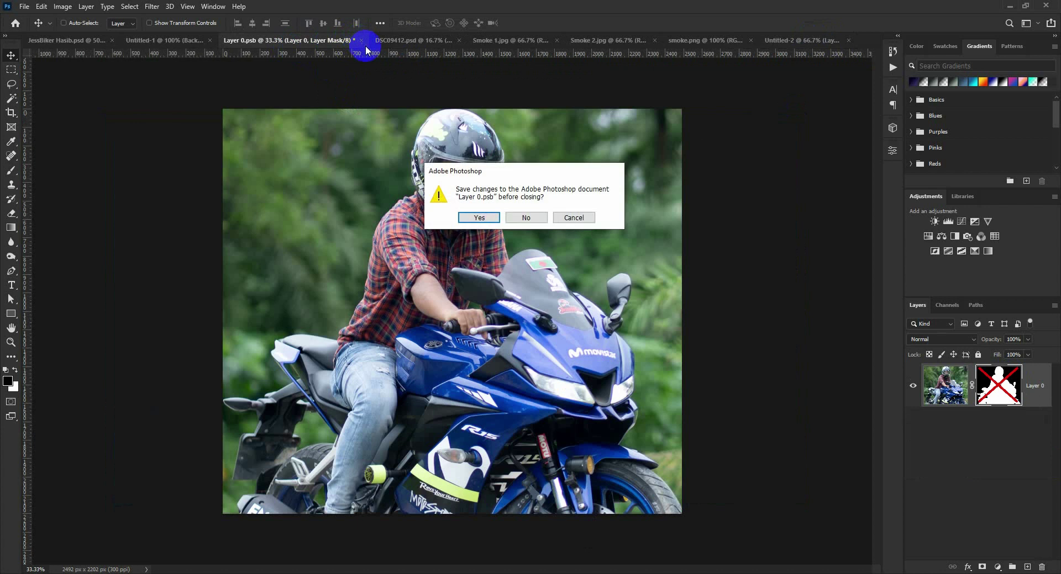
click(530, 216)
click(316, 45)
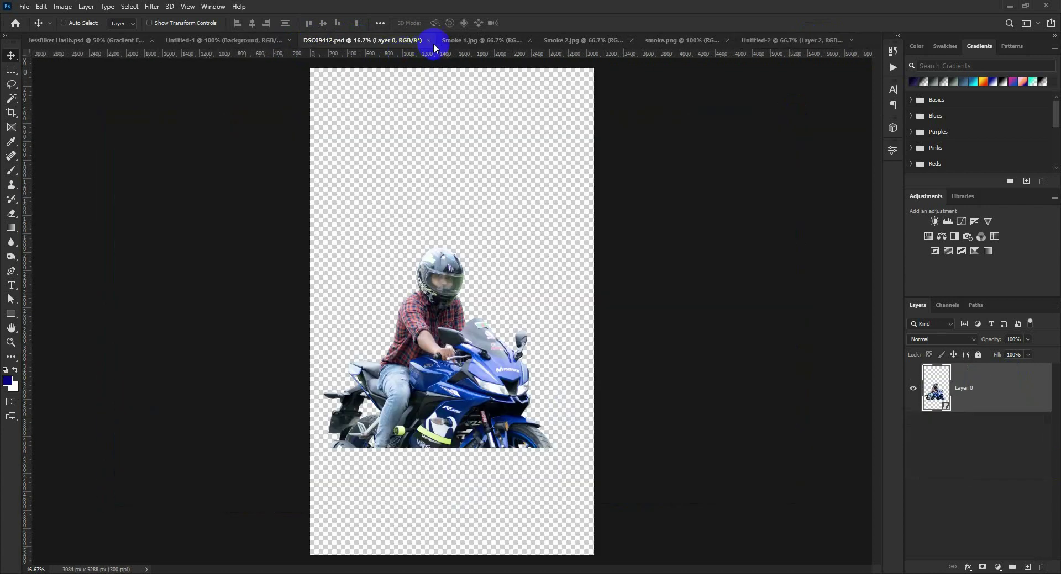
click(429, 41)
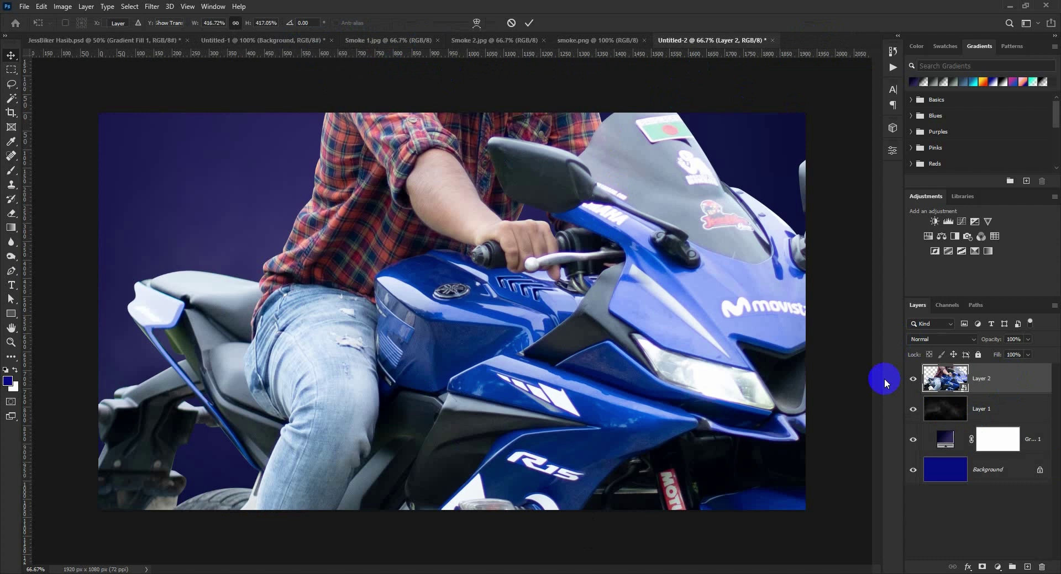
Scale the biker layer down to fit the canvas height and place it on the left half, with the motorcycle running off the lower edge.
key(ctrl+t)
drag(194, 28, 71, 74)
drag(412, 272, 274, 381)
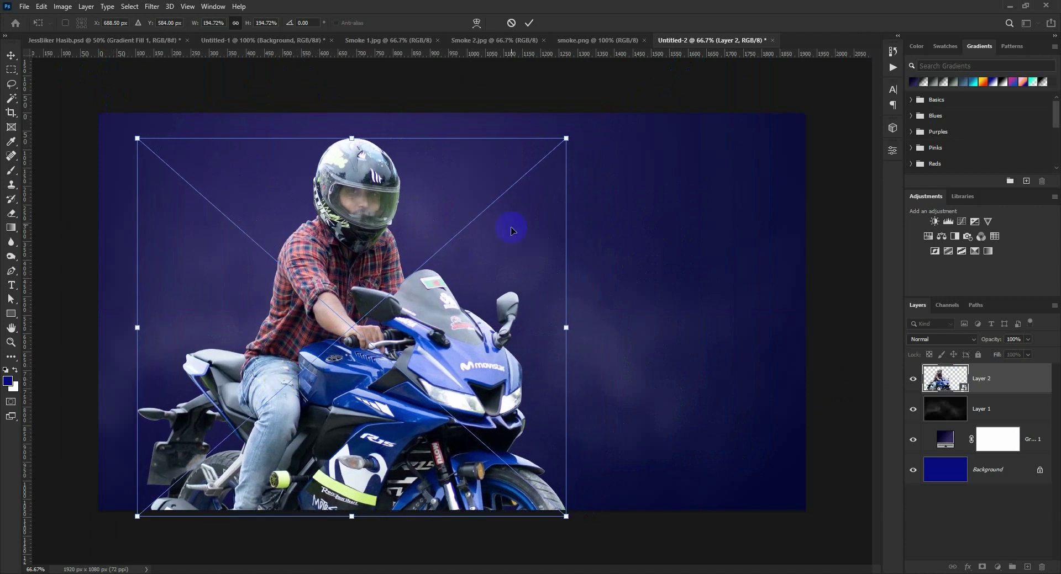
drag(572, 135, 540, 161)
drag(487, 240, 493, 238)
key(Return)
click(27, 56)
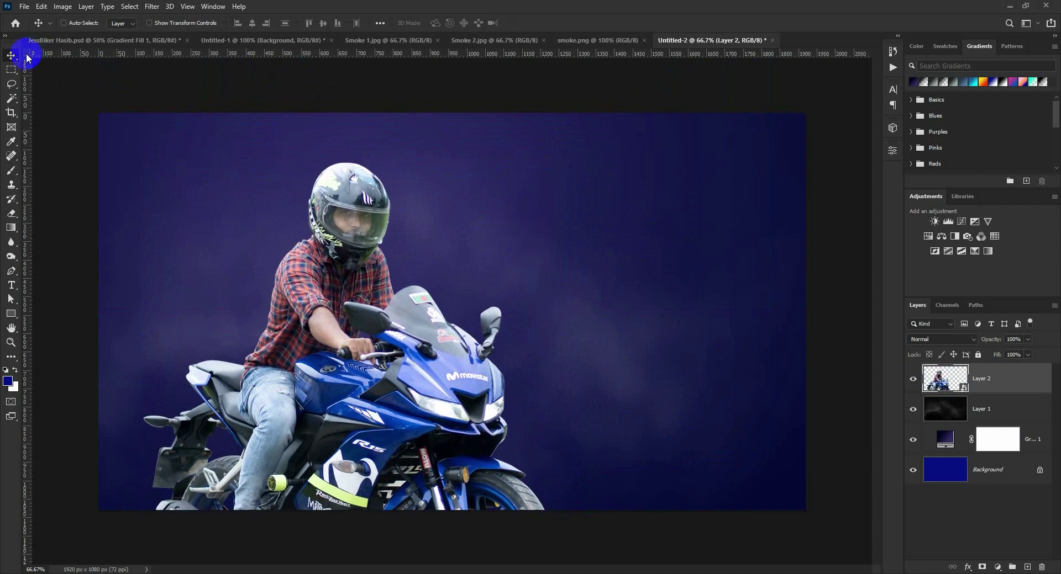
click(431, 115)
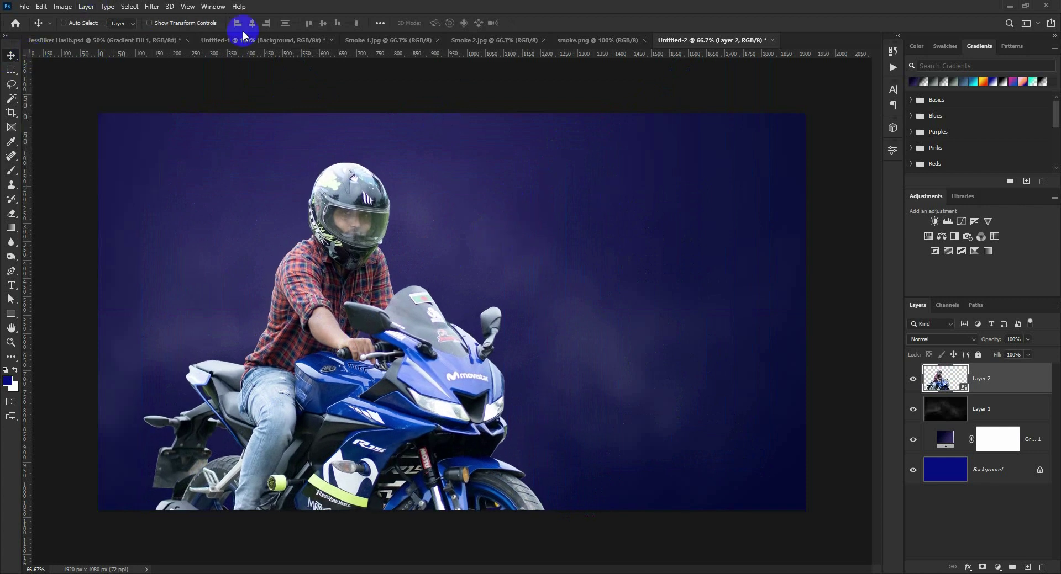
Copy the smoke.png image into the banner, place its layer below the biker layer and move it behind the rider's back.
click(409, 42)
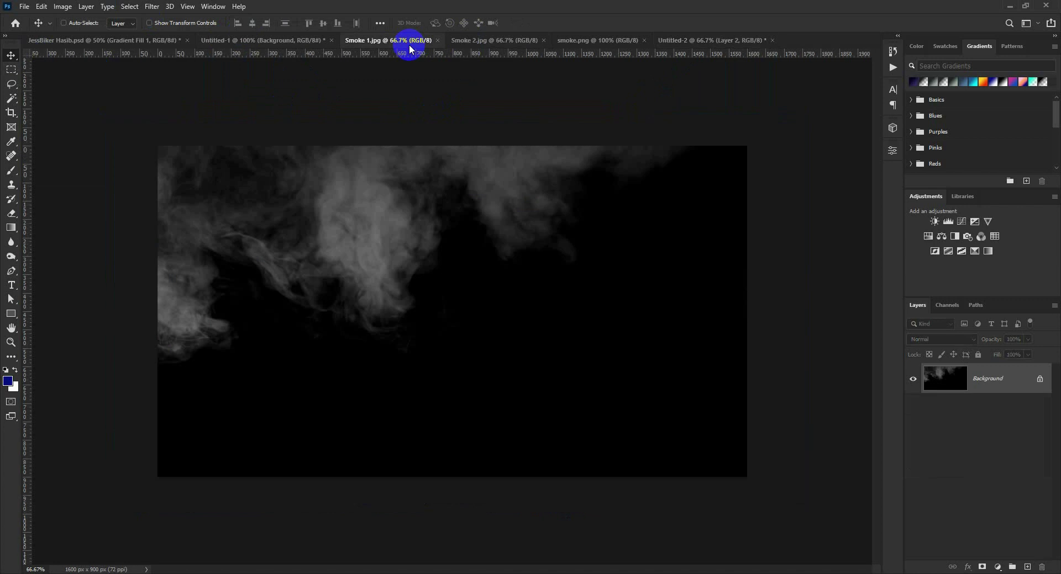
click(520, 41)
click(602, 41)
drag(393, 307, 656, 243)
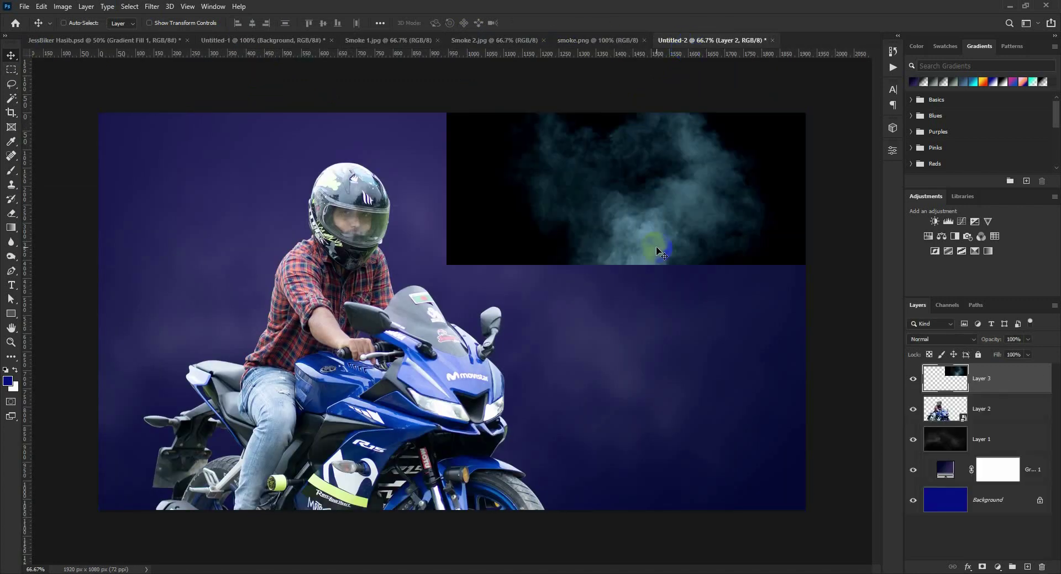
drag(982, 381, 985, 414)
drag(573, 403, 156, 328)
Set the smoke layer's blend mode to Screen and shift it slightly downward behind the biker.
click(922, 339)
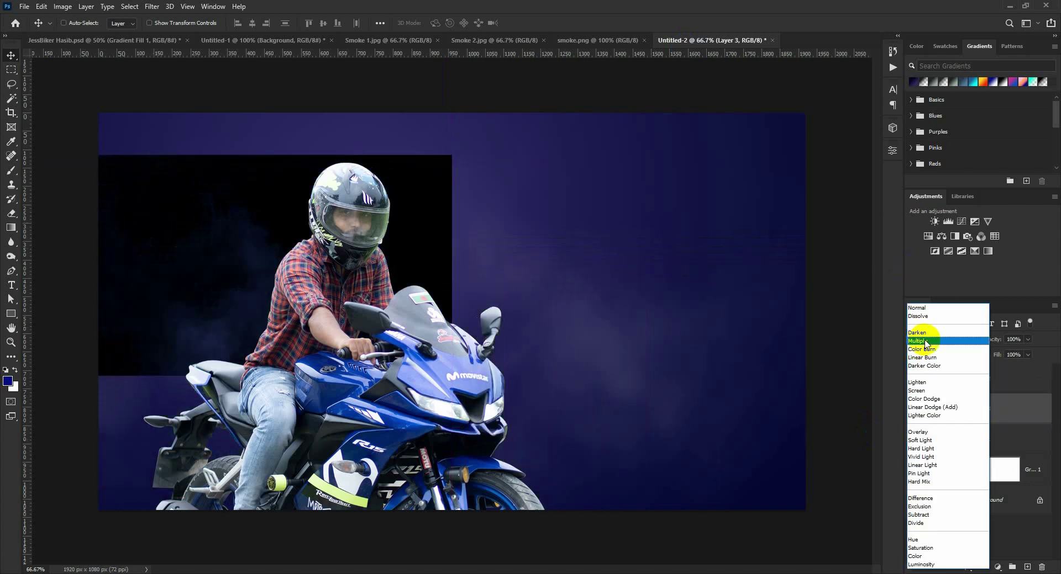
click(936, 393)
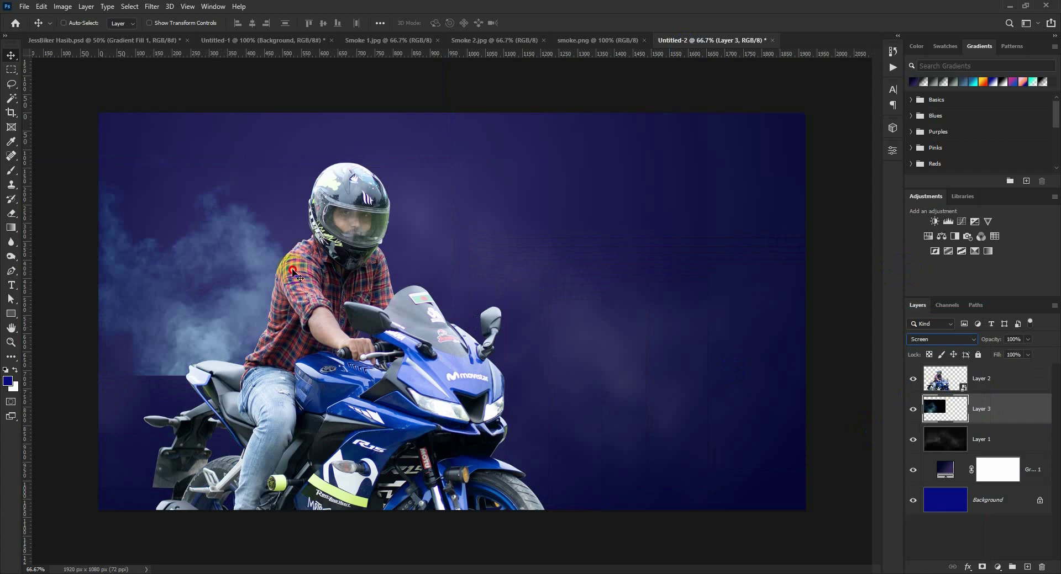
drag(275, 262, 286, 288)
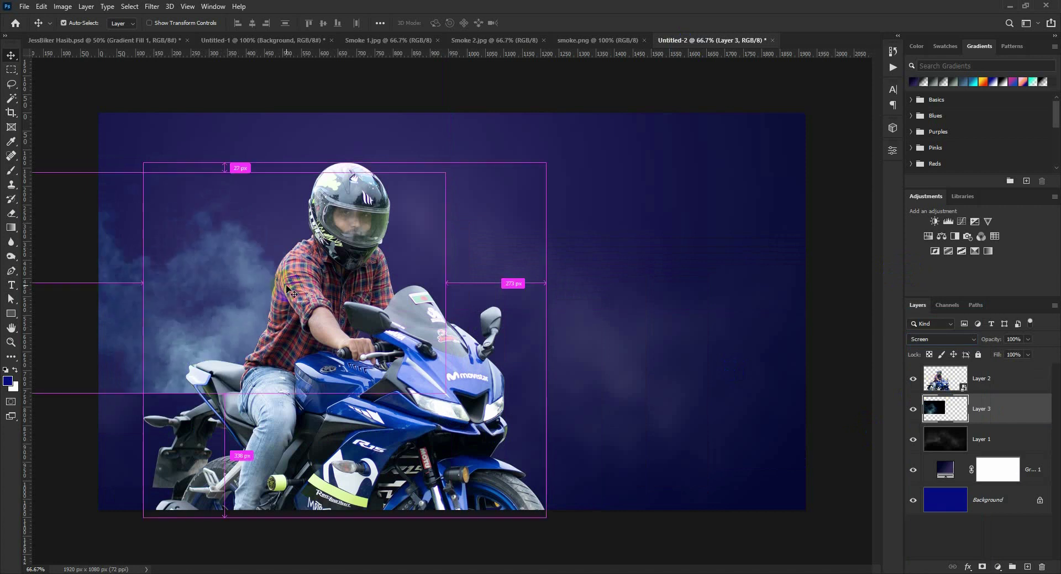
Enlarge the smoke layer to about 188%, tilt it behind the biker and soften its upper edge with a soft 300 px Eraser.
key(ctrl+t)
drag(444, 172, 583, 68)
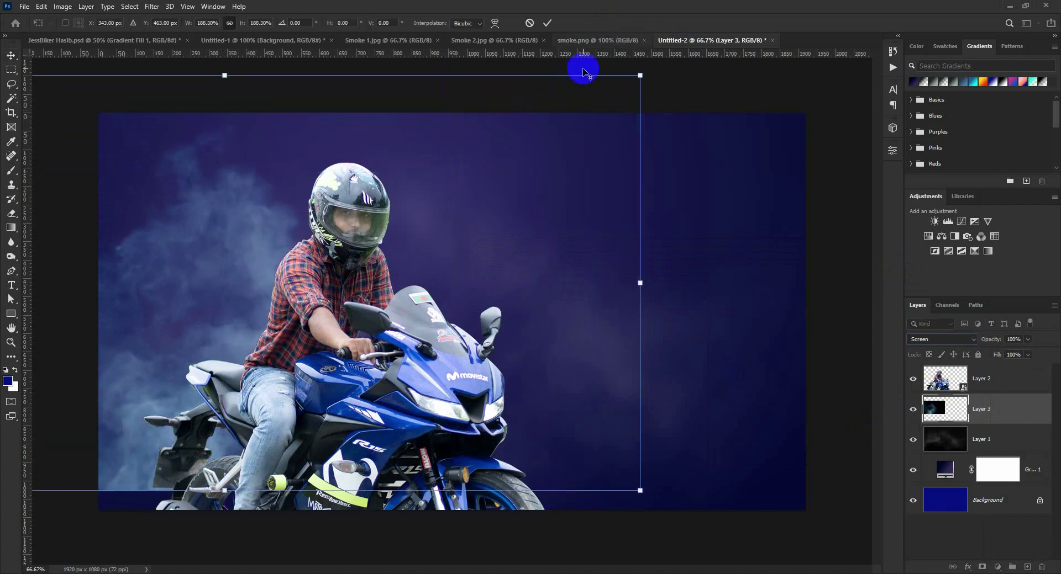
drag(516, 227, 609, 311)
drag(790, 264, 812, 383)
drag(486, 327, 561, 357)
key(Return)
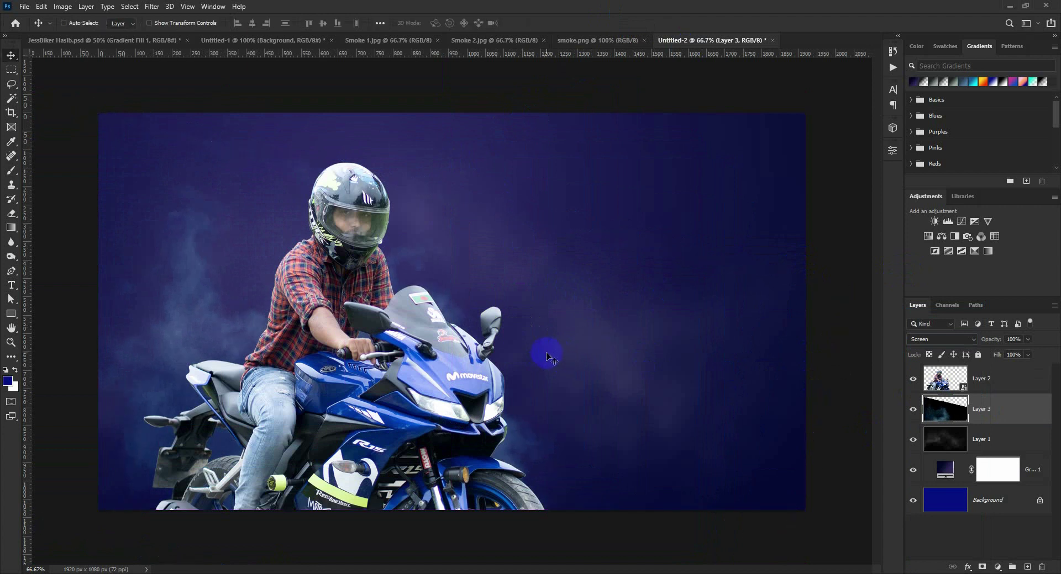
click(11, 215)
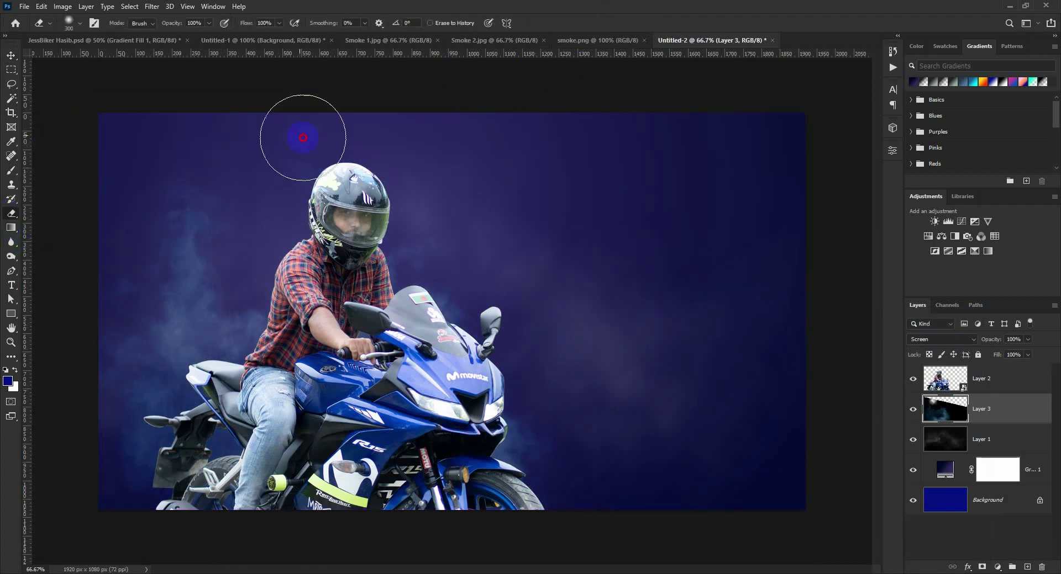
click(12, 57)
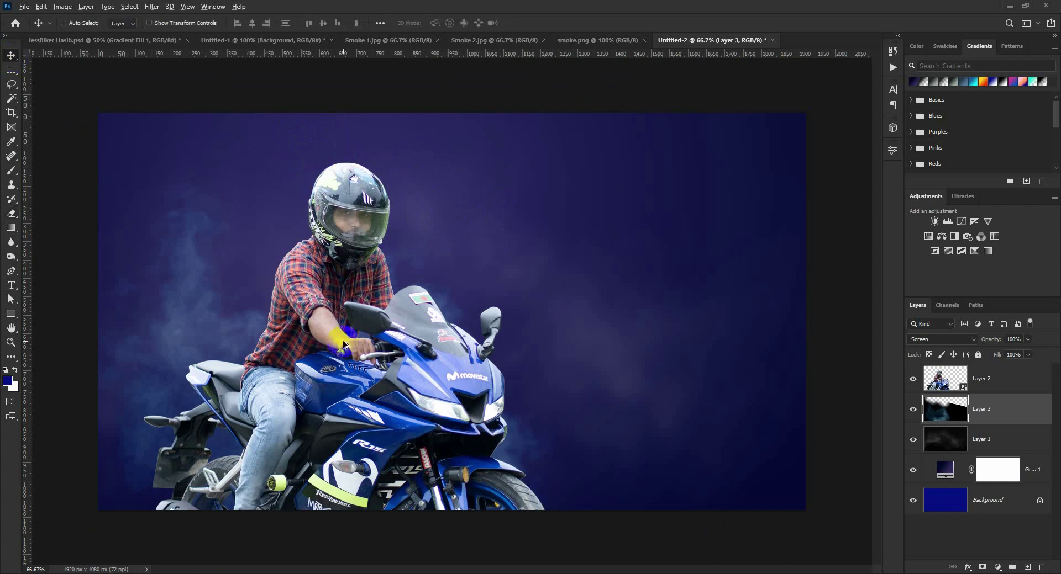
Duplicate the smoke layer toward the right half of the canvas and flip the copy vertically.
drag(232, 221, 551, 223)
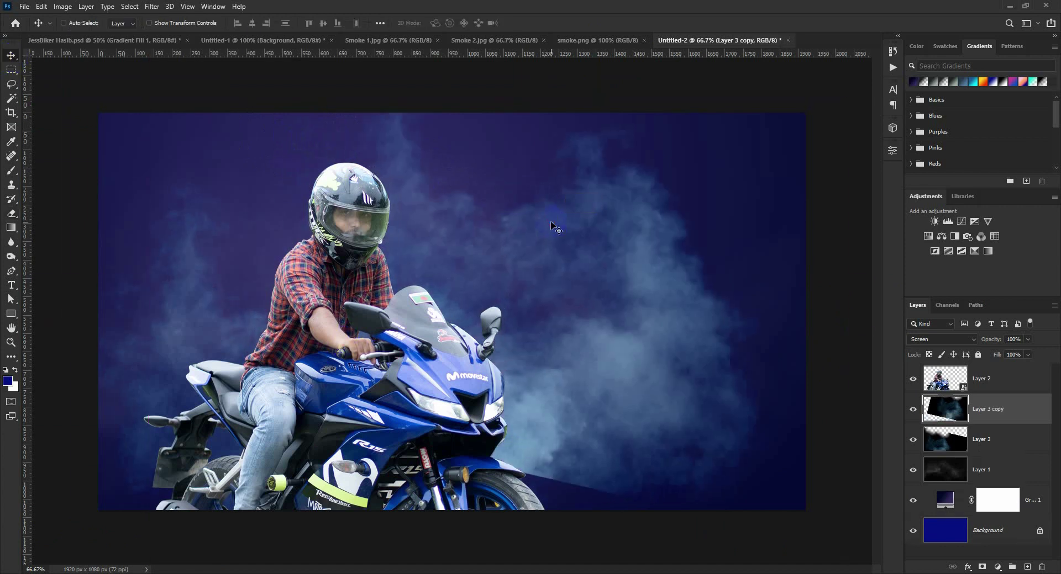
key(ctrl+t)
right_click(587, 239)
click(630, 436)
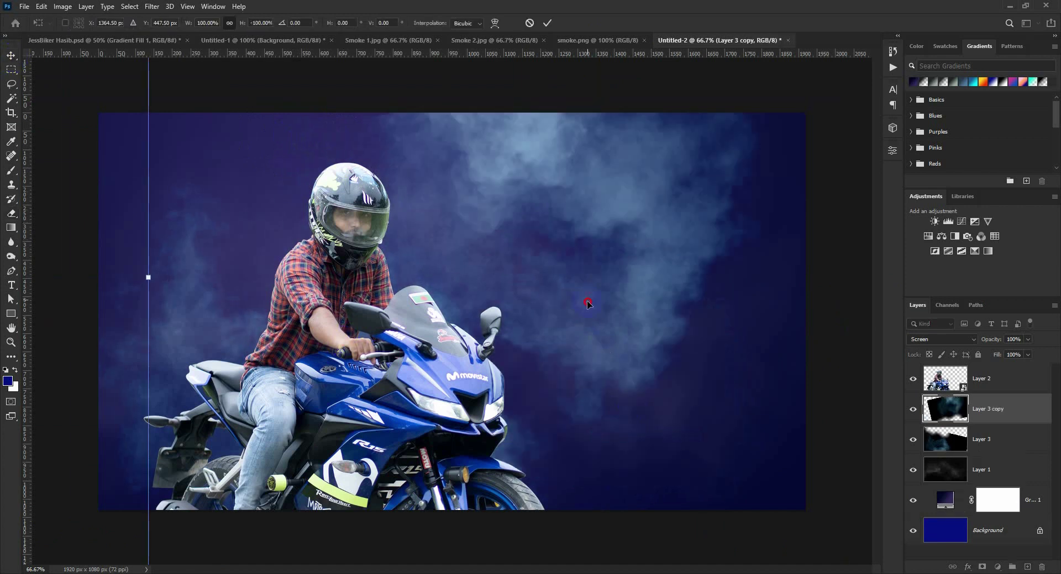
Rotate, enlarge and position the flipped smoke copy to fill the canvas right of the biker, and lower its opacity to 59%.
drag(587, 301, 711, 319)
key(ctrl+minus)
key(ctrl+minus)
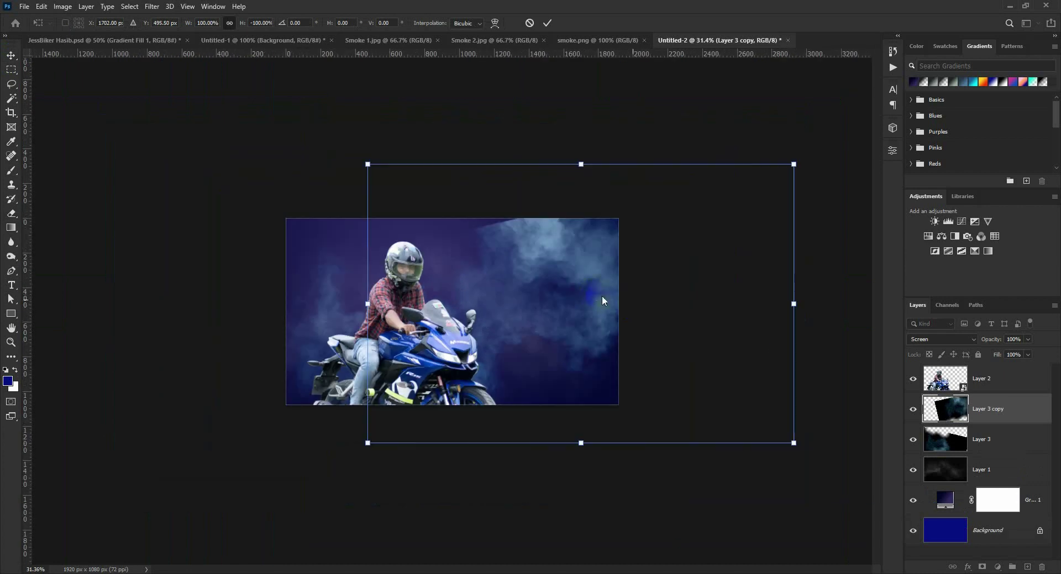
drag(595, 152, 677, 172)
drag(637, 265, 511, 263)
drag(579, 497, 646, 571)
drag(484, 287, 504, 364)
key(ctrl+0)
drag(989, 338, 972, 342)
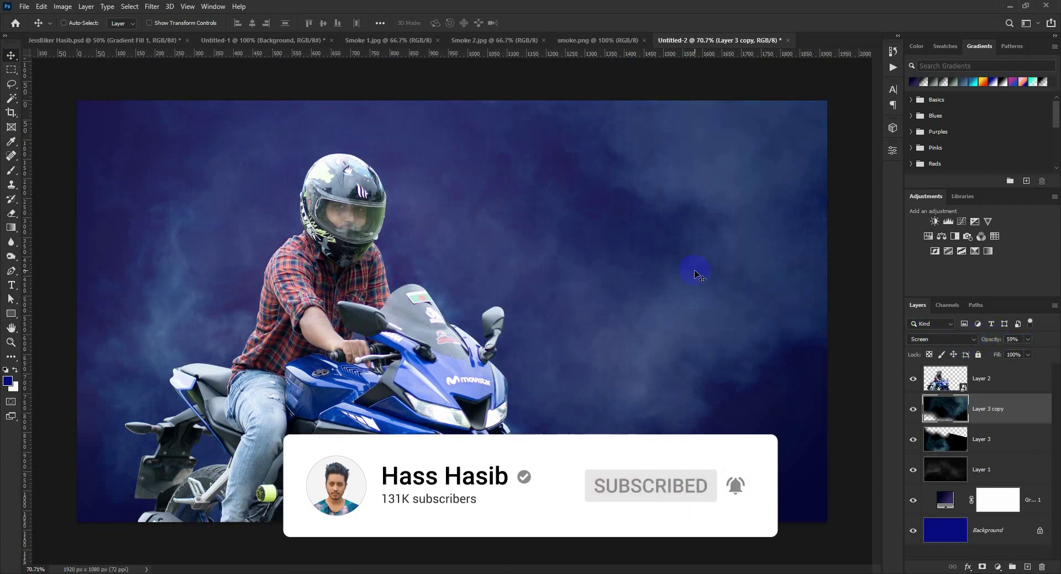
Duplicate the original smoke layer, move the copy above the biker layer and shift it toward the lower right of the canvas.
click(975, 436)
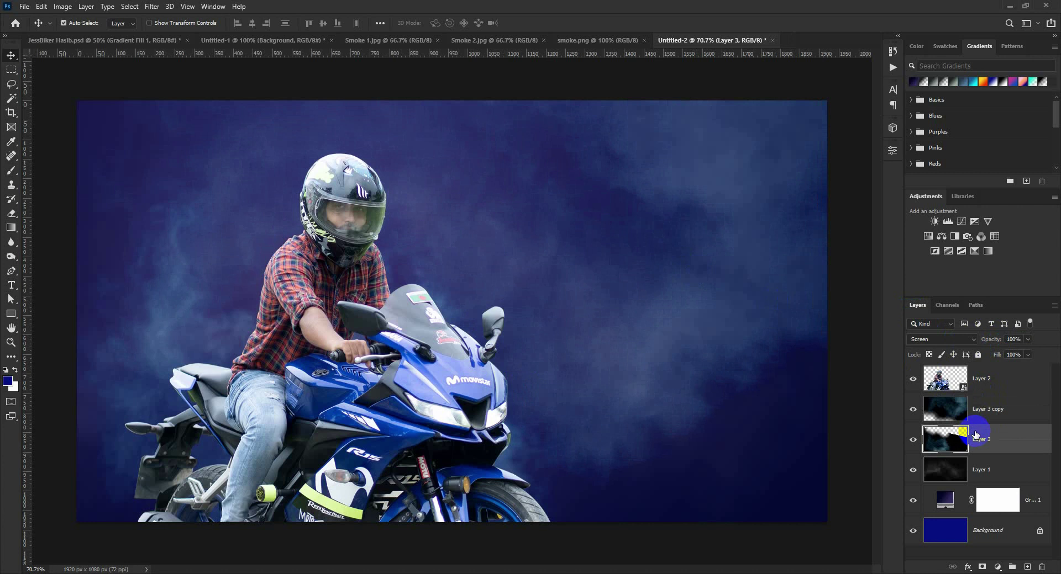
key(ctrl+j)
drag(965, 445, 964, 378)
drag(560, 317, 700, 367)
Enlarge the front smoke copy to about 139% and rotate it about 27° over the motorcycle.
key(ctrl+t)
scroll(671, 264, down, 2)
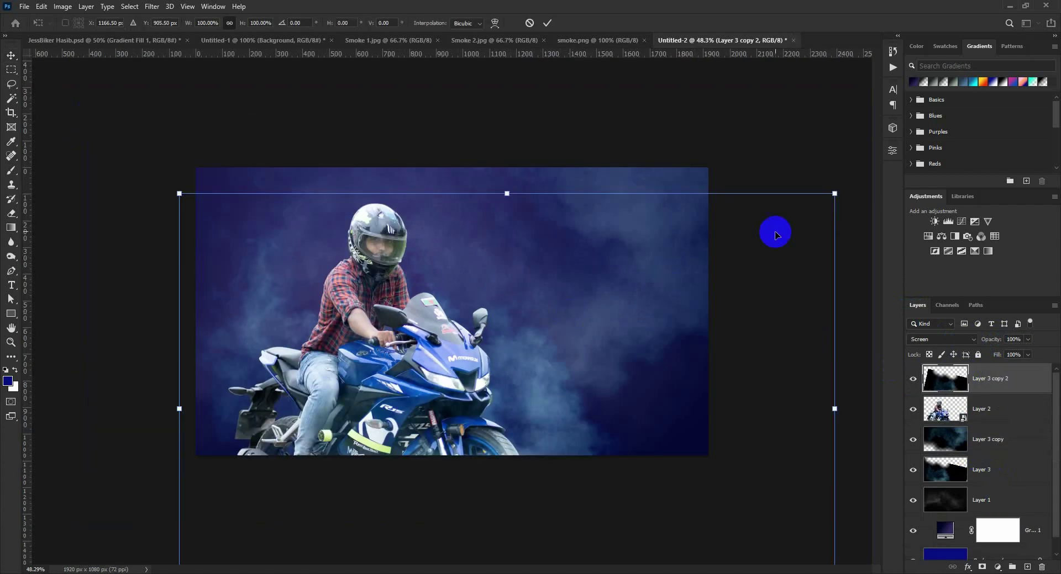
drag(827, 171, 807, 353)
drag(681, 347, 637, 387)
drag(854, 421, 613, 386)
Flip the front smoke copy horizontally, rotate it slightly and position it so smoke drifts over the motorcycle and the area beside it.
right_click(536, 356)
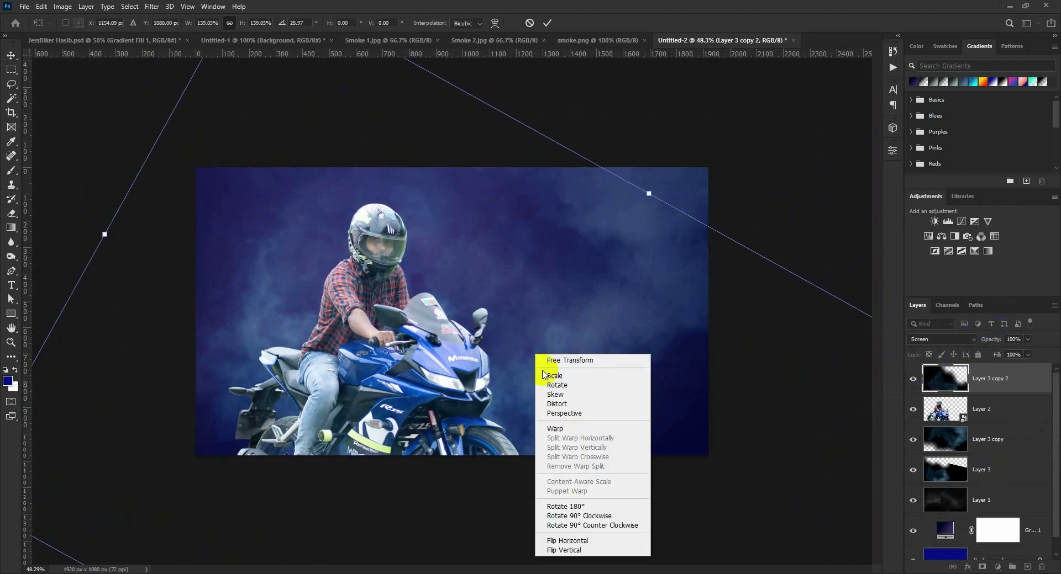
click(567, 540)
drag(355, 189, 348, 141)
mouse_move(462, 287)
mouse_down()
mouse_move(488, 278)
mouse_move(471, 296)
mouse_up()
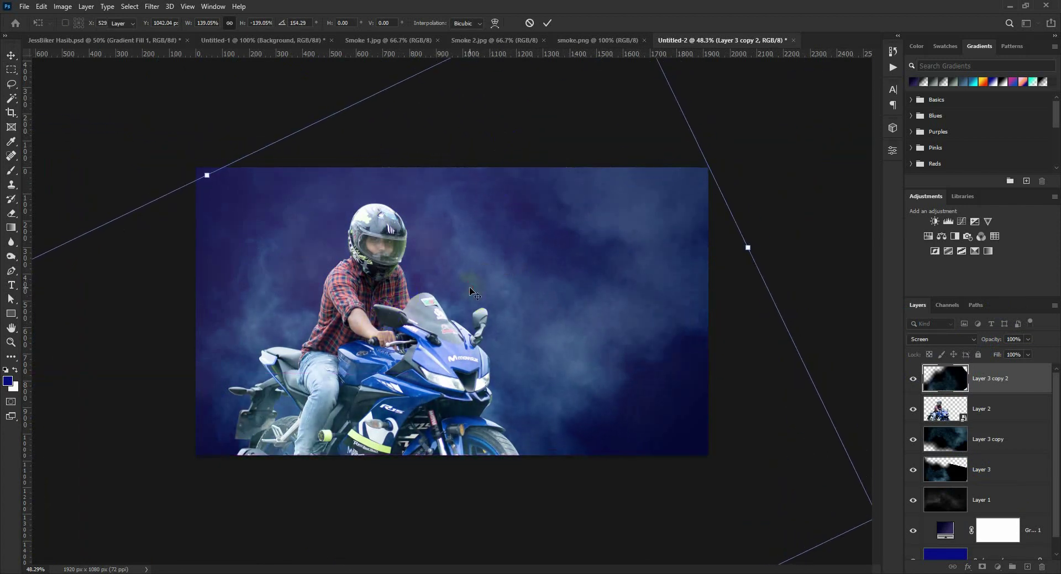
key(Return)
scroll(472, 296, up, 2)
Shift the 59% opacity smoke copy down and to the right, and nudge the front smoke copy slightly up and left.
click(943, 449)
drag(677, 348, 779, 385)
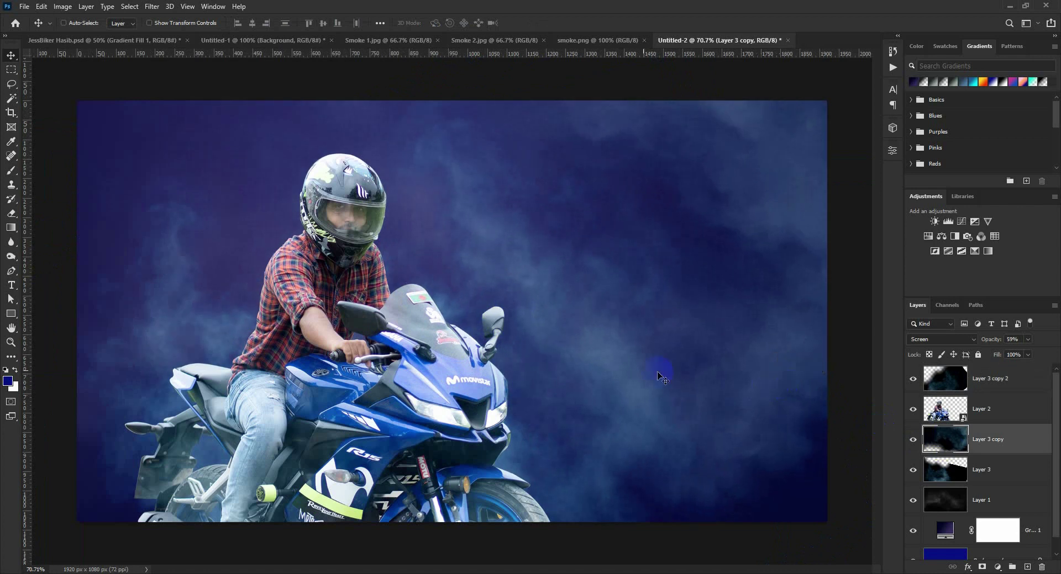
click(916, 389)
drag(545, 346, 524, 331)
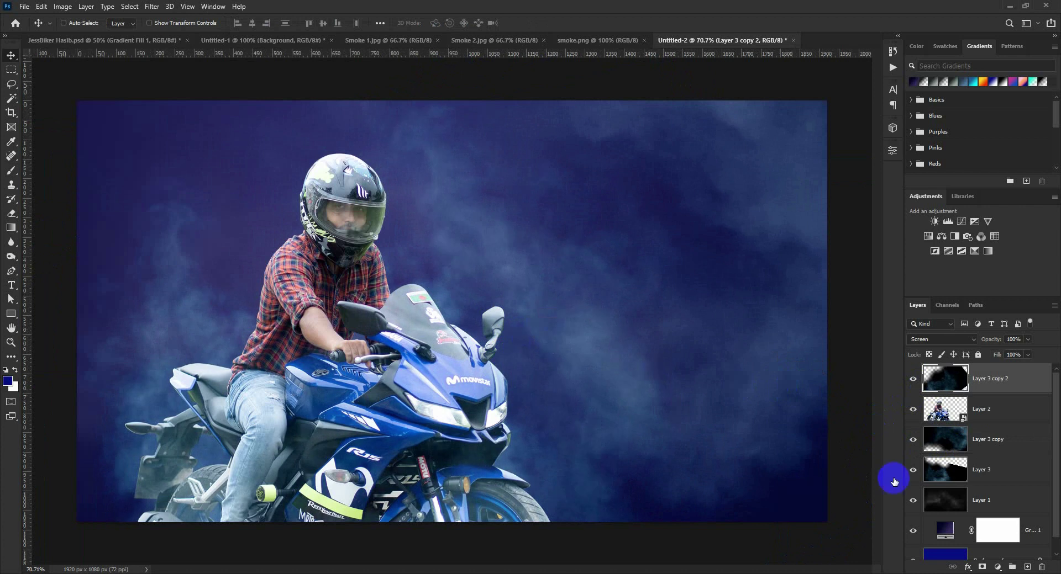
Apply a Camera Raw filter to the biker layer with Contrast +47, Texture +20, Clarity +36, Dehaze +18 and Vibrance +30.
click(996, 412)
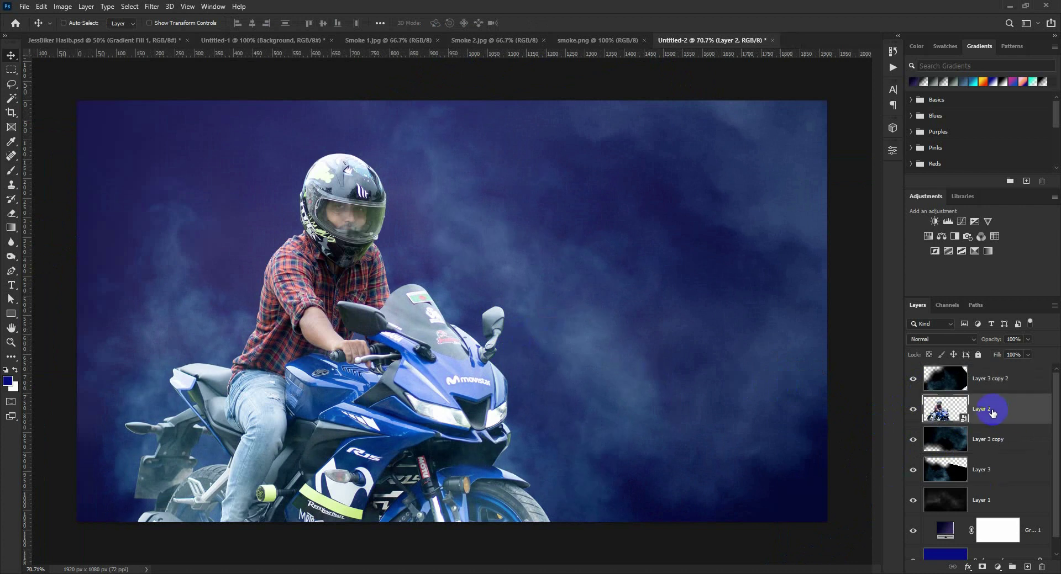
click(170, 7)
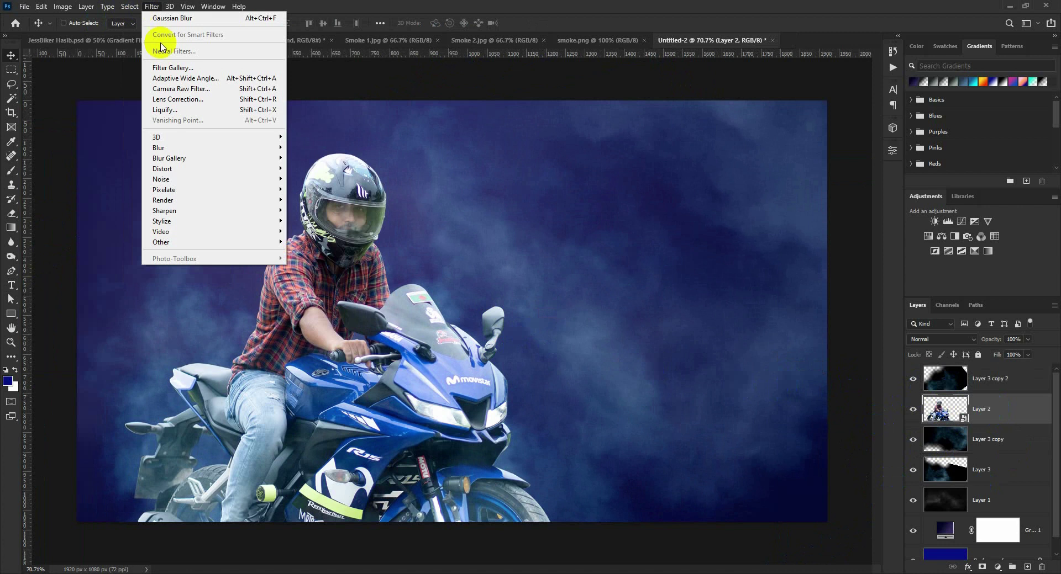
click(264, 89)
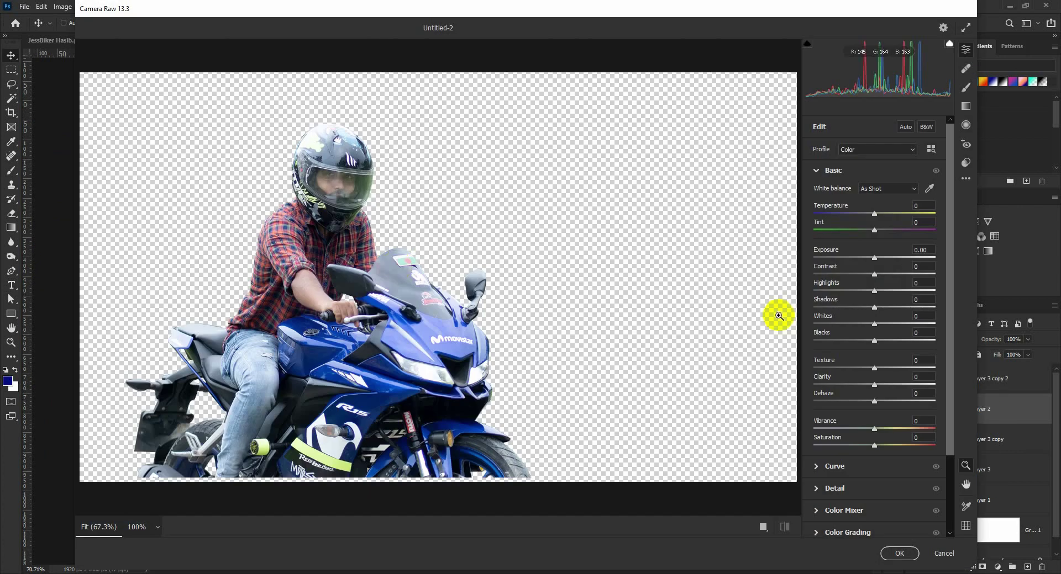
click(856, 280)
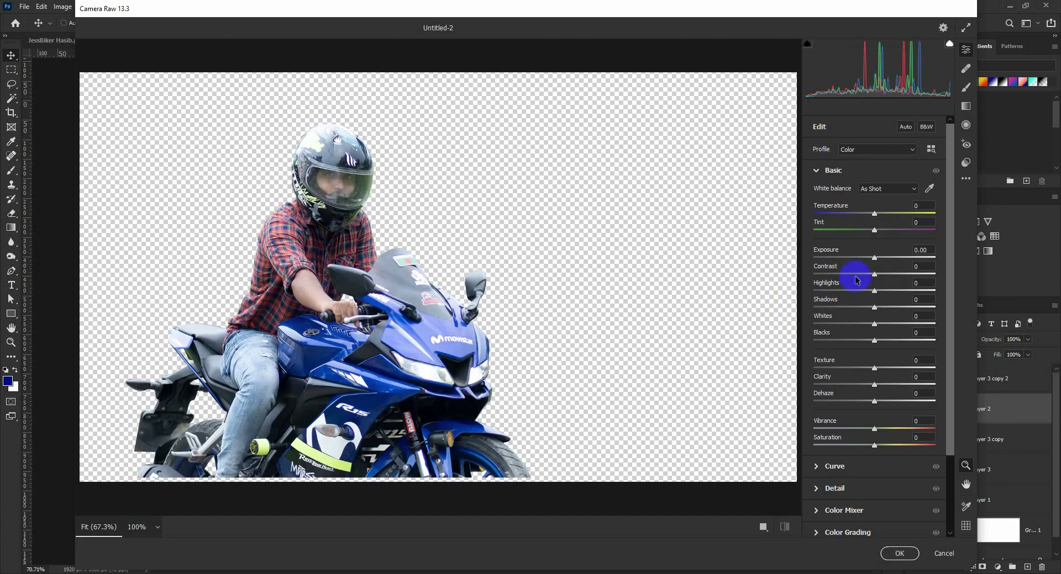
drag(886, 276, 904, 276)
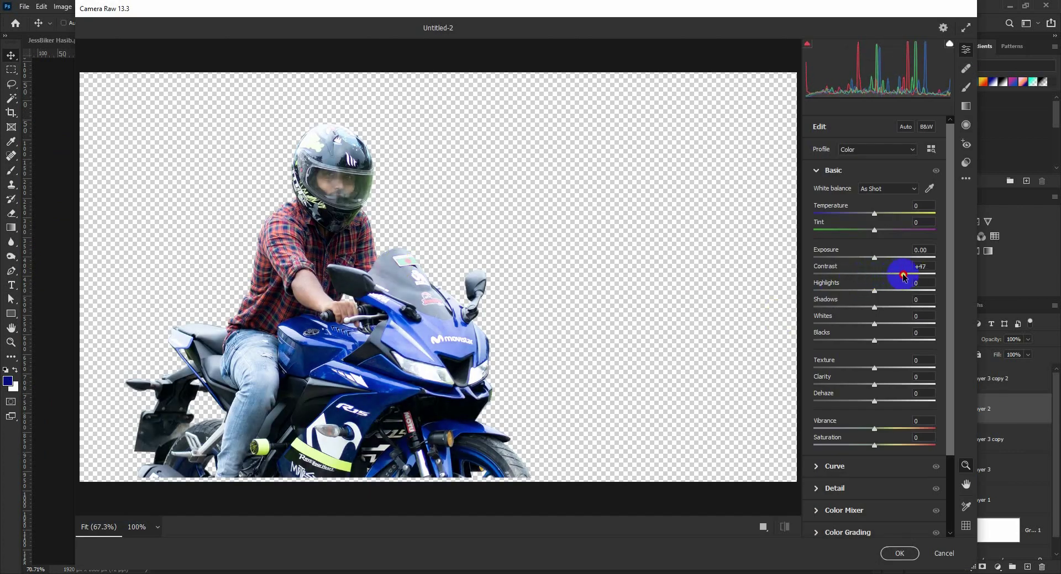
drag(874, 429, 893, 430)
drag(882, 387, 893, 368)
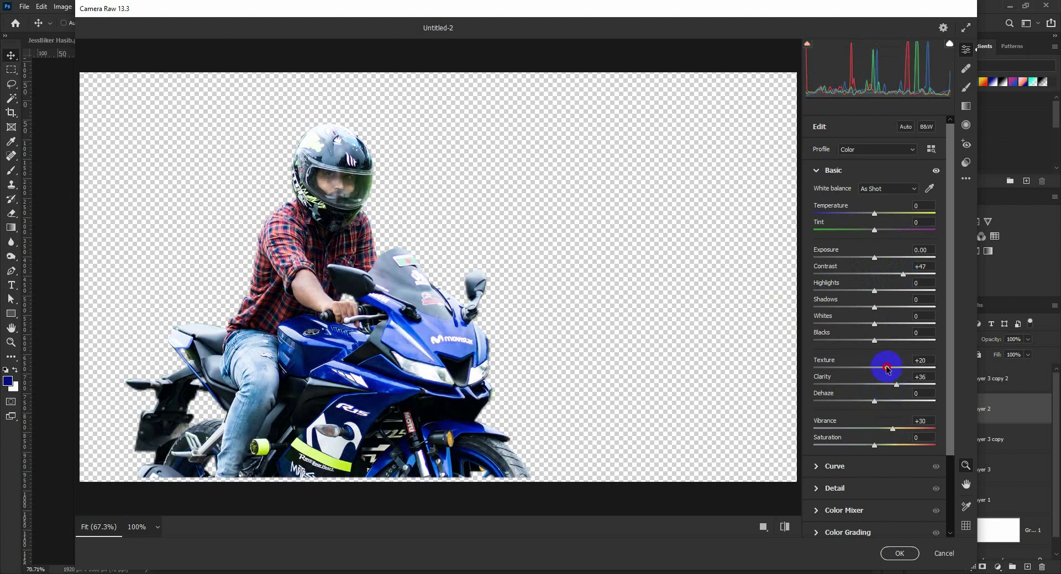
drag(893, 403, 887, 405)
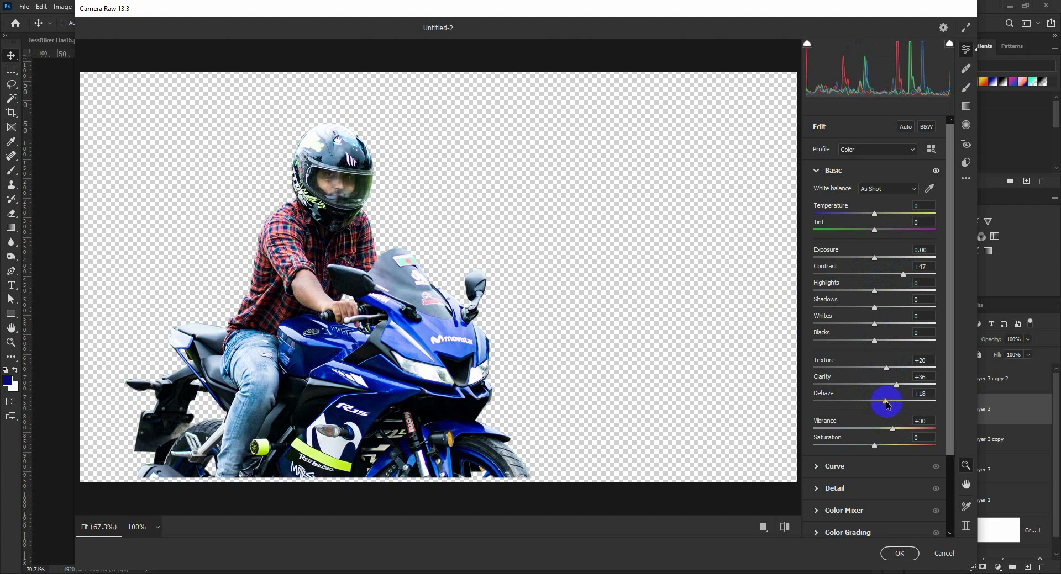
click(899, 554)
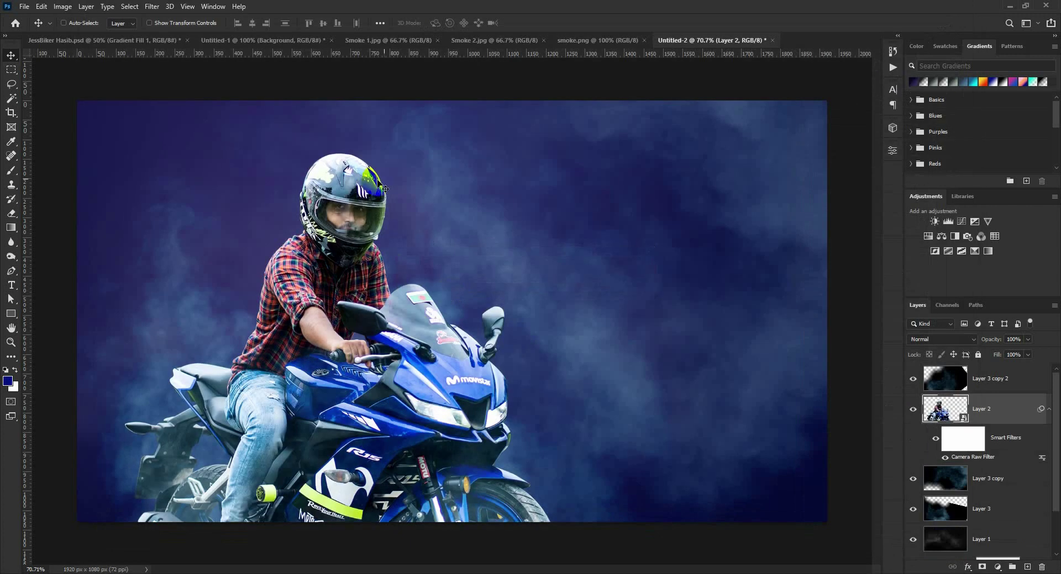
Compare the biker with and without the Camera Raw smart filter.
double_click(957, 455)
click(934, 441)
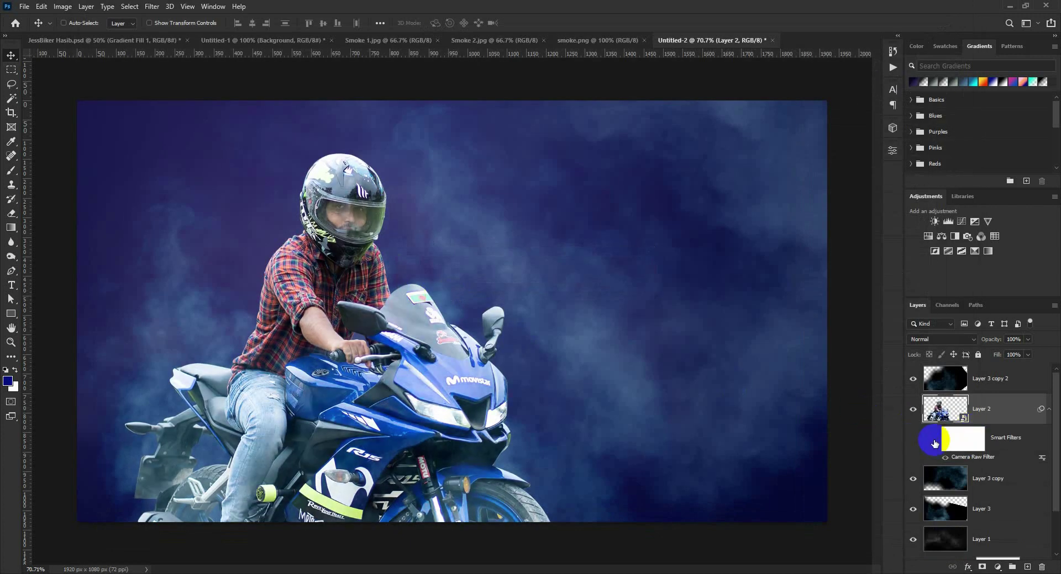
click(935, 440)
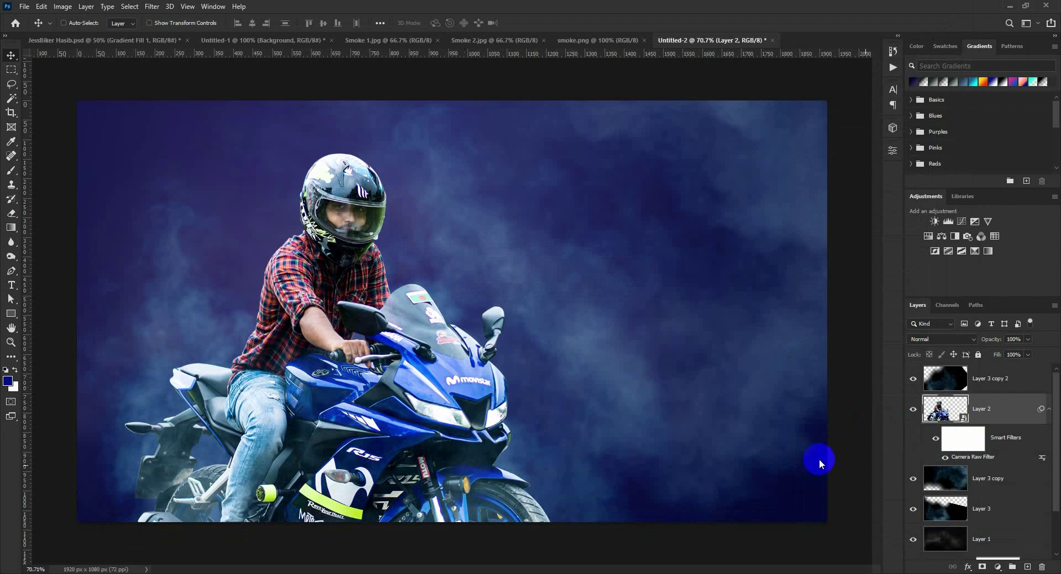
Rotate the original Layer 3 smoke about 10.5° and shift it slightly down and to the right behind the biker.
click(971, 508)
mouse_move(366, 425)
mouse_down()
mouse_move(393, 427)
mouse_move(369, 424)
mouse_up()
key(ctrl+t)
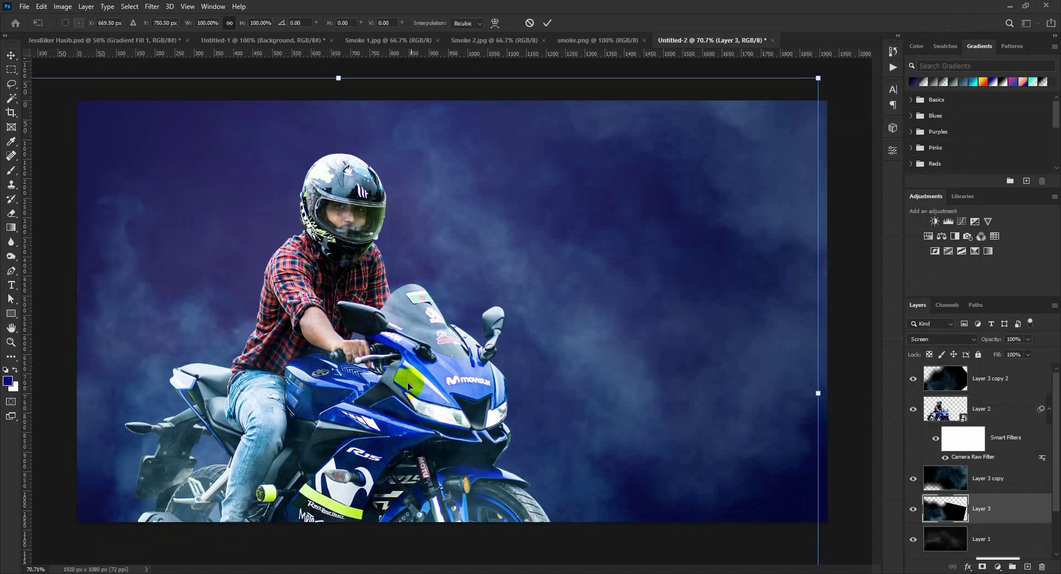
drag(826, 379, 817, 524)
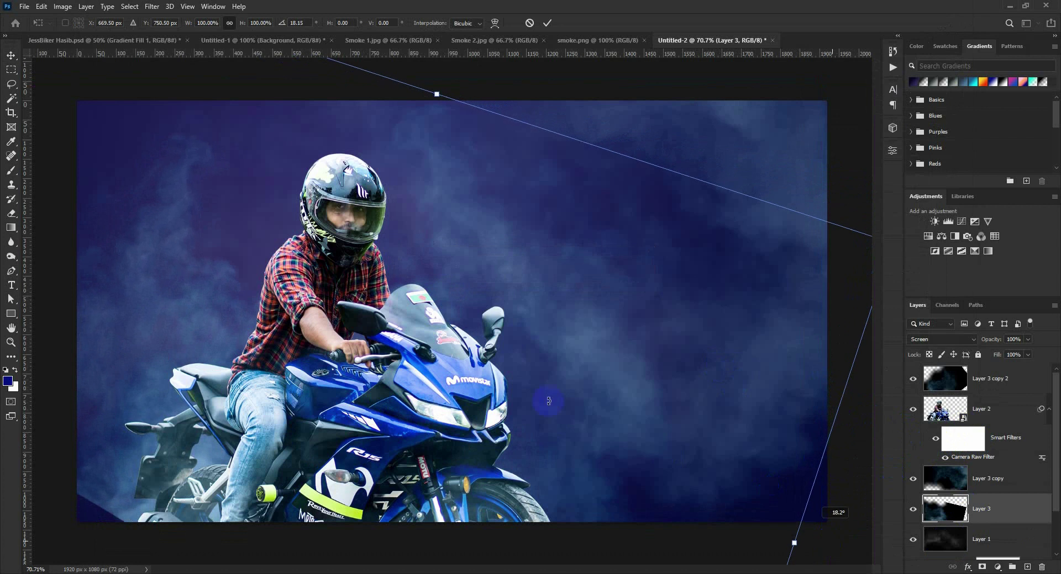
drag(543, 402, 549, 428)
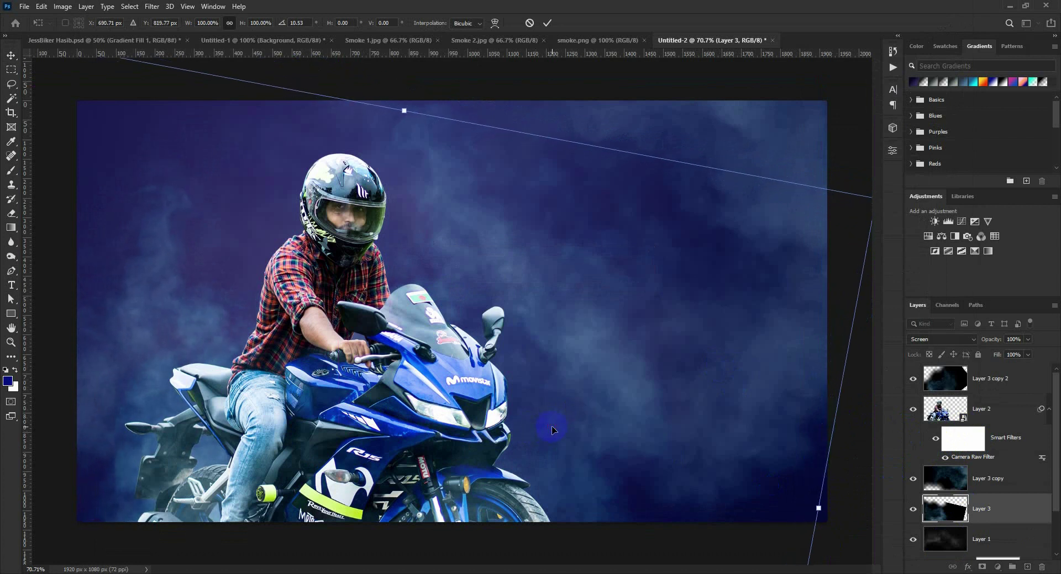
key(Return)
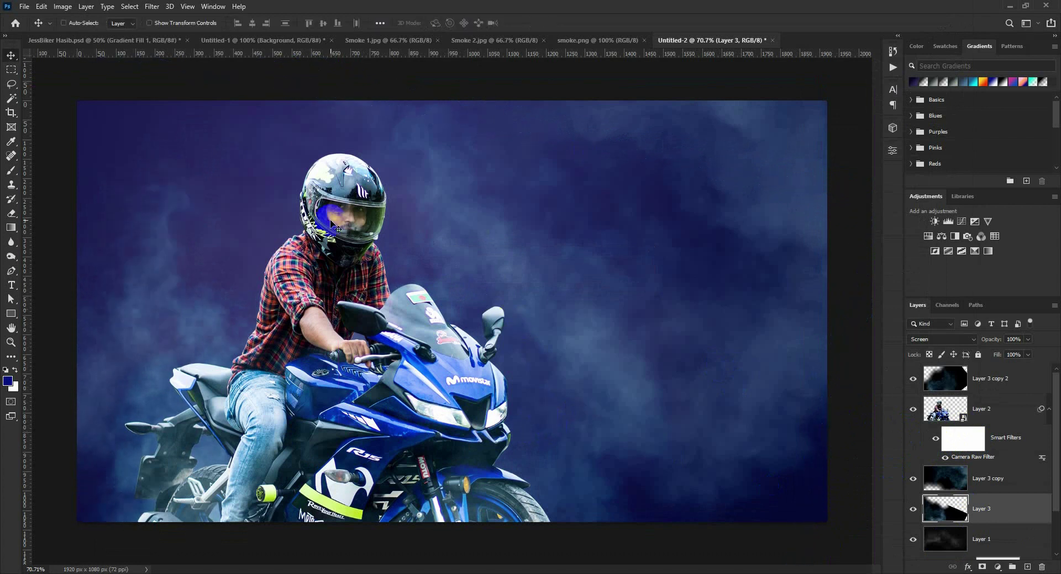
Copy the smoke from Smoke 1.jpg into the Untitled-2 banner as the top layer and blend it with Screen.
click(250, 41)
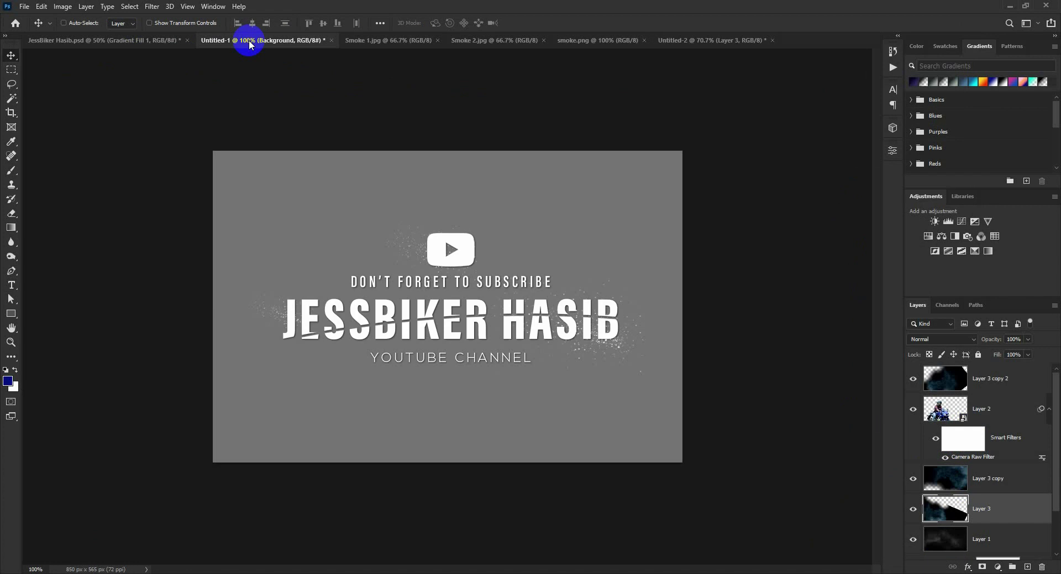
click(374, 41)
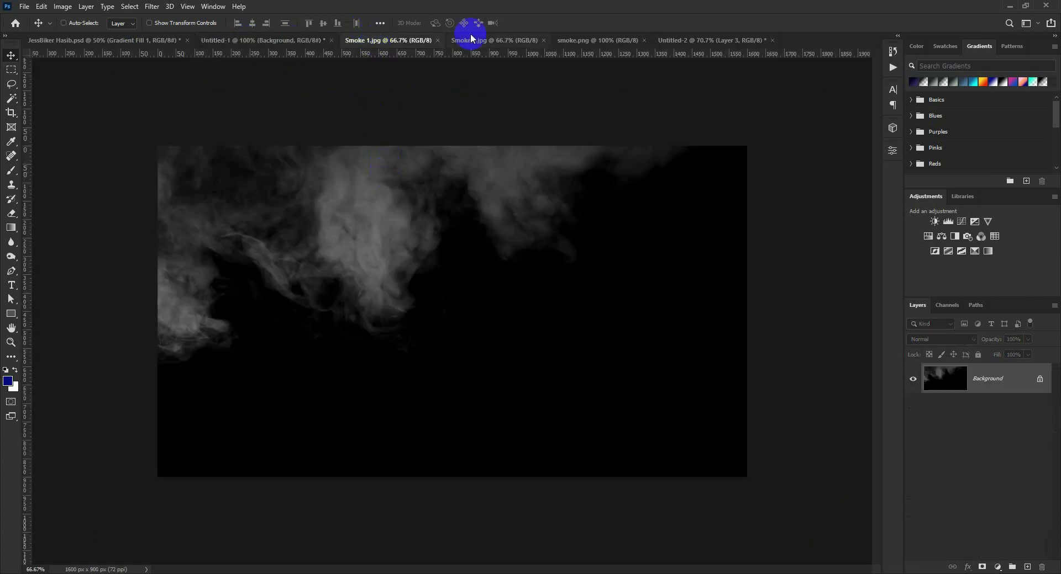
click(472, 40)
click(399, 40)
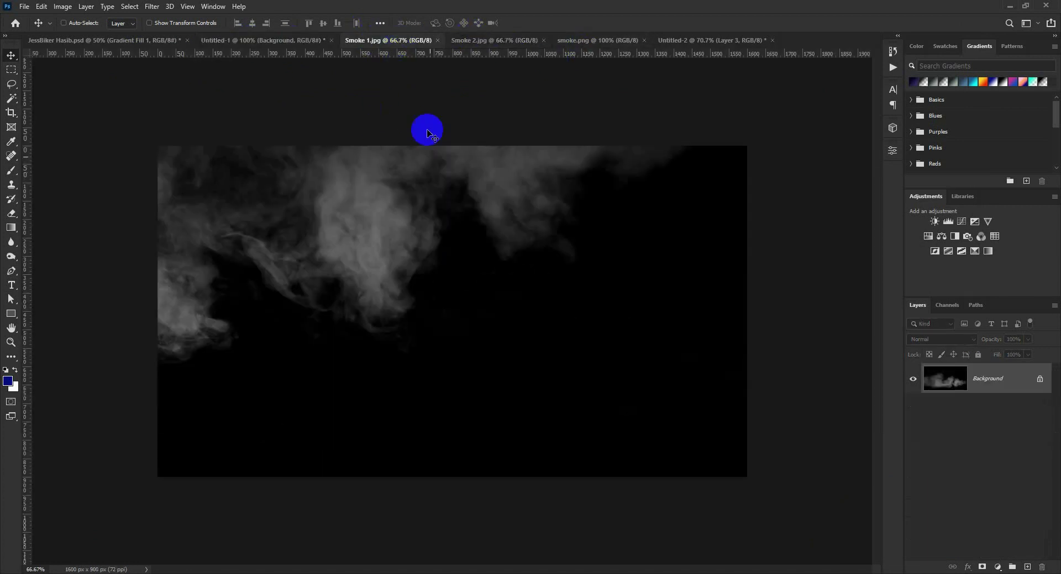
drag(701, 38, 369, 178)
drag(950, 495, 955, 369)
click(941, 339)
click(939, 390)
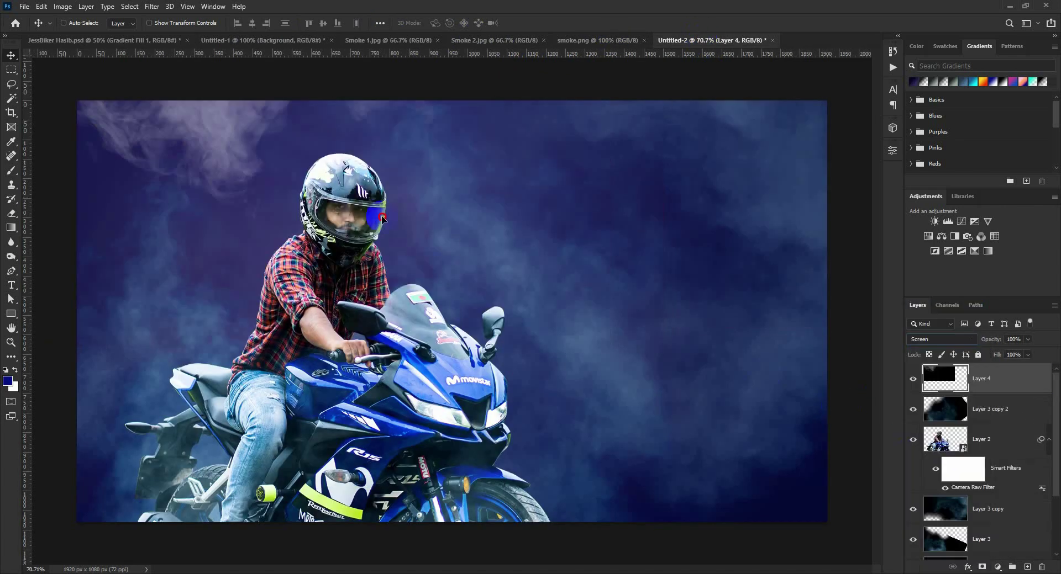
Shift the Smoke 1 layer over the biker, enlarge it to about 146% and tilt it counterclockwise.
drag(381, 219, 456, 301)
scroll(427, 276, down, 3)
key(ctrl+t)
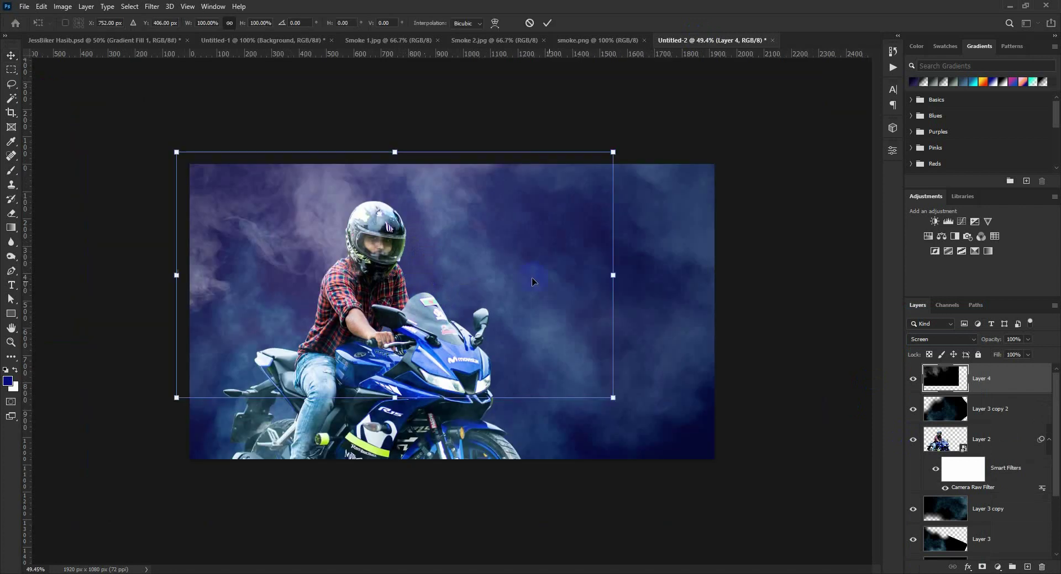
drag(628, 299, 647, 309)
drag(634, 352, 744, 383)
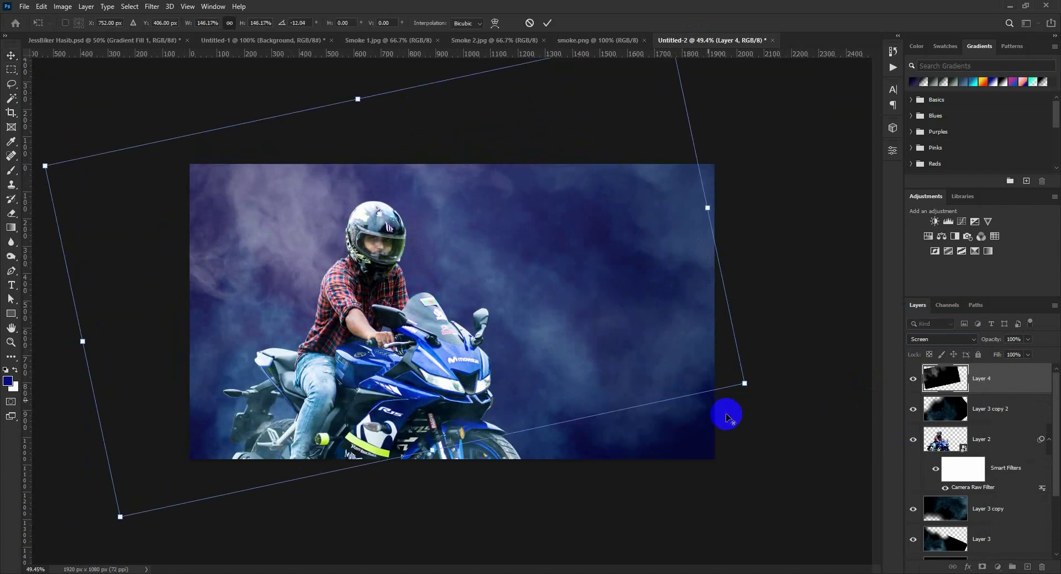
drag(632, 289, 590, 335)
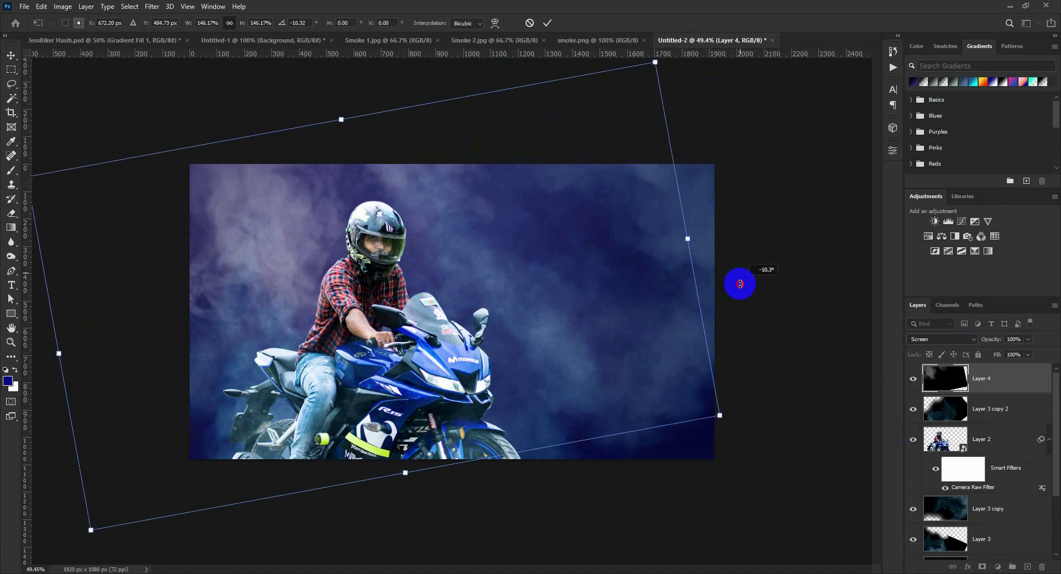
Turn the Smoke 1 layer upside down and enlarge it so the smoke spreads along the canvas's lower edge over the motorcycle.
drag(740, 284, 249, 194)
drag(484, 342, 464, 401)
drag(594, 263, 569, 217)
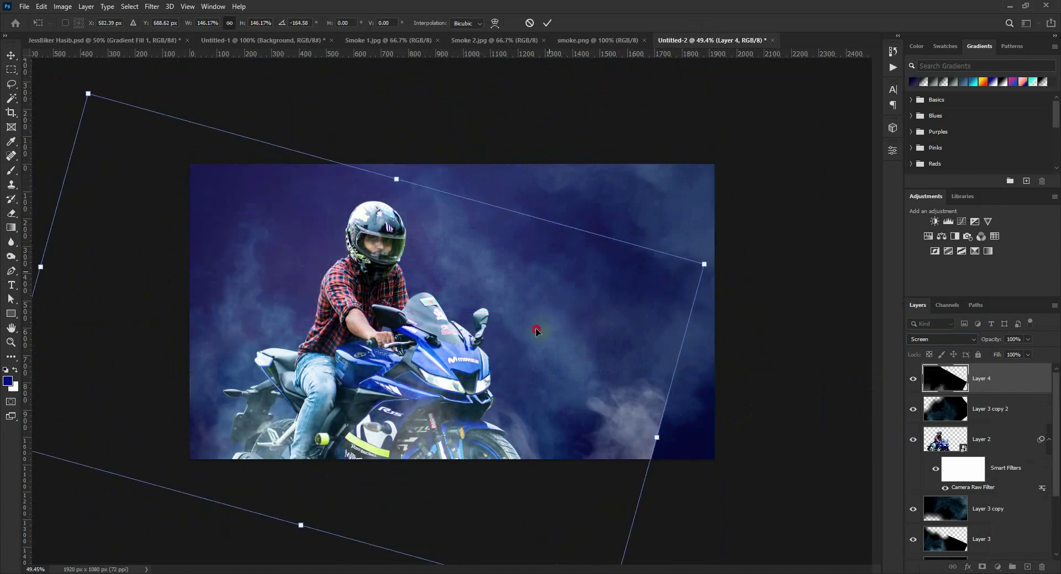
drag(539, 331, 615, 338)
drag(159, 111, 73, 2)
double_click(371, 272)
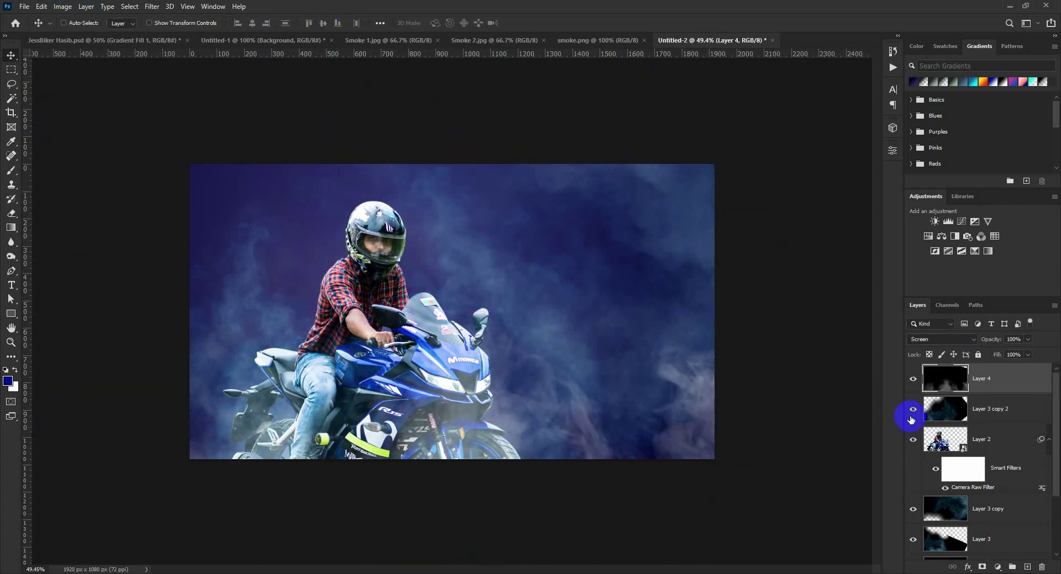
Duplicate the Smoke 1 layer, then rotate and position the copy so its smoke fills the canvas's upper left around the helmet.
ctrl+alt+drag(624, 401, 493, 232)
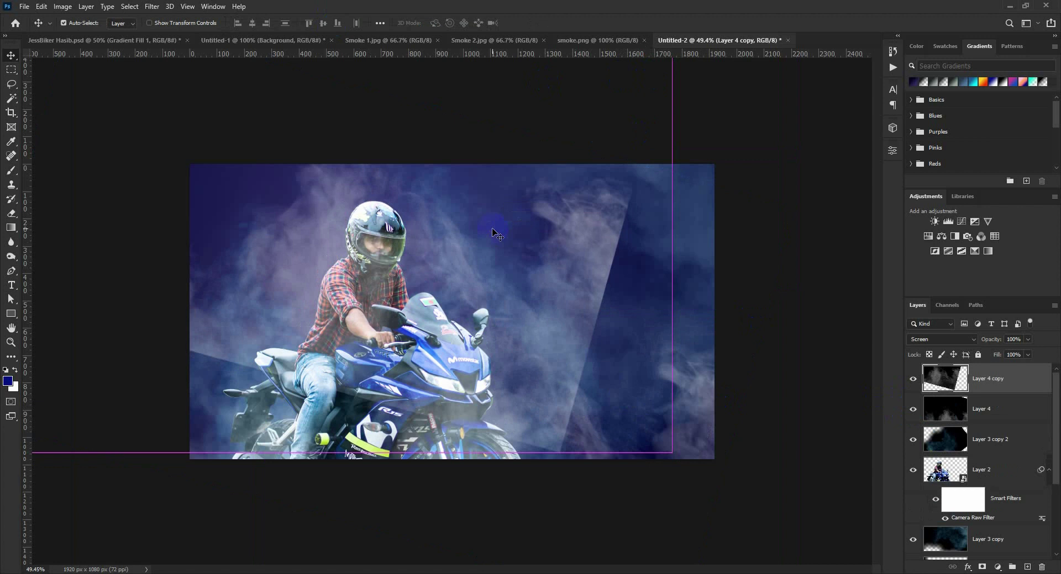
key(ctrl+t)
drag(729, 253, 306, 291)
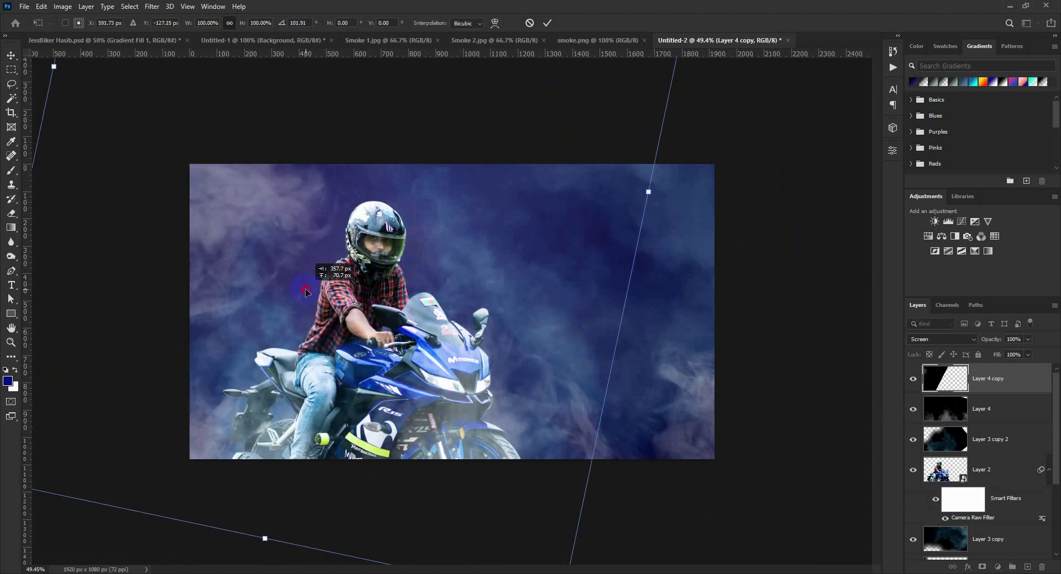
drag(679, 298, 472, 477)
drag(362, 325, 484, 432)
double_click(434, 329)
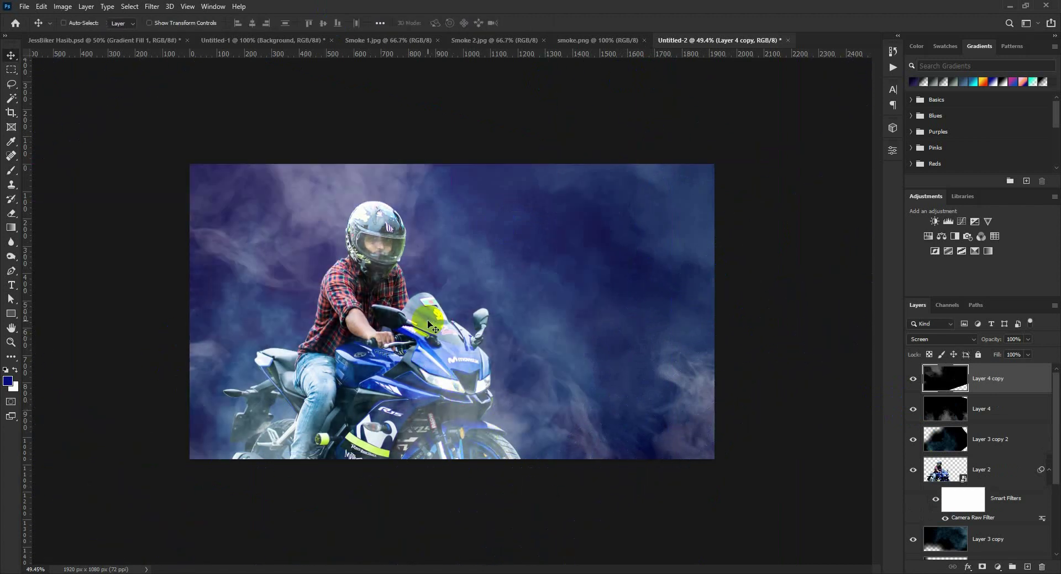
Move the Smoke 1 copy beneath the biker layer, collapse the biker's smart filter list and nudge the copy slightly.
drag(981, 386, 1022, 487)
click(1049, 441)
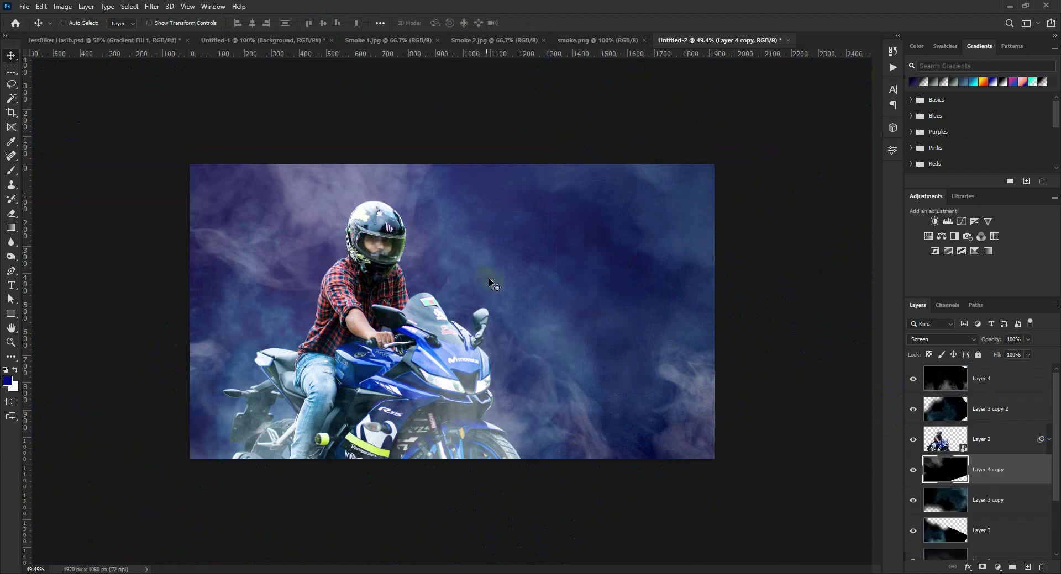
drag(489, 283, 487, 280)
Copy the smoke from Smoke 2.jpg into the banner directly beneath the biker layer and blend it with Screen.
click(527, 39)
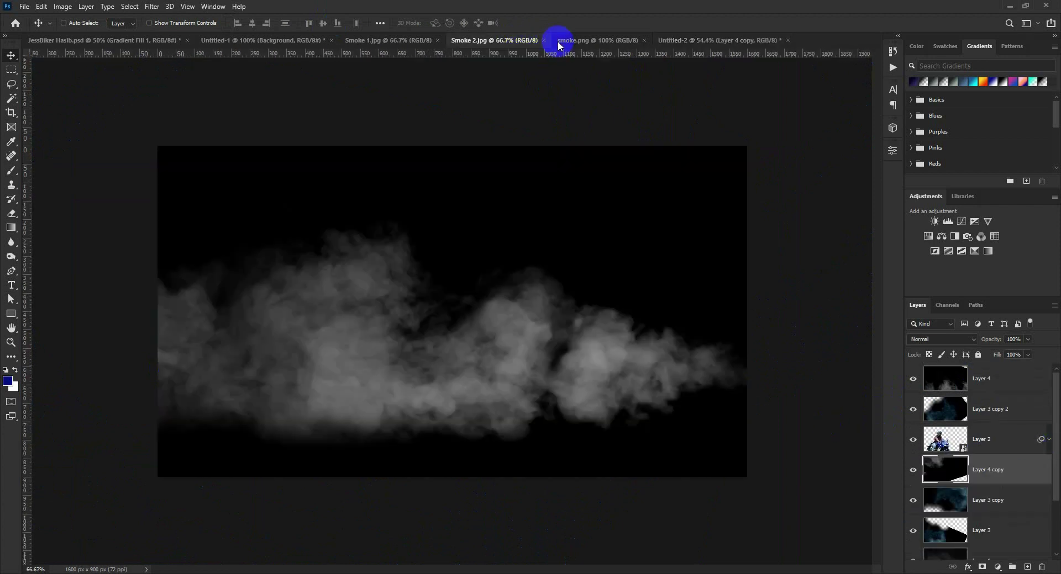
mouse_move(473, 124)
mouse_down()
mouse_move(495, 220)
mouse_move(702, 35)
mouse_move(599, 268)
mouse_move(585, 336)
mouse_up()
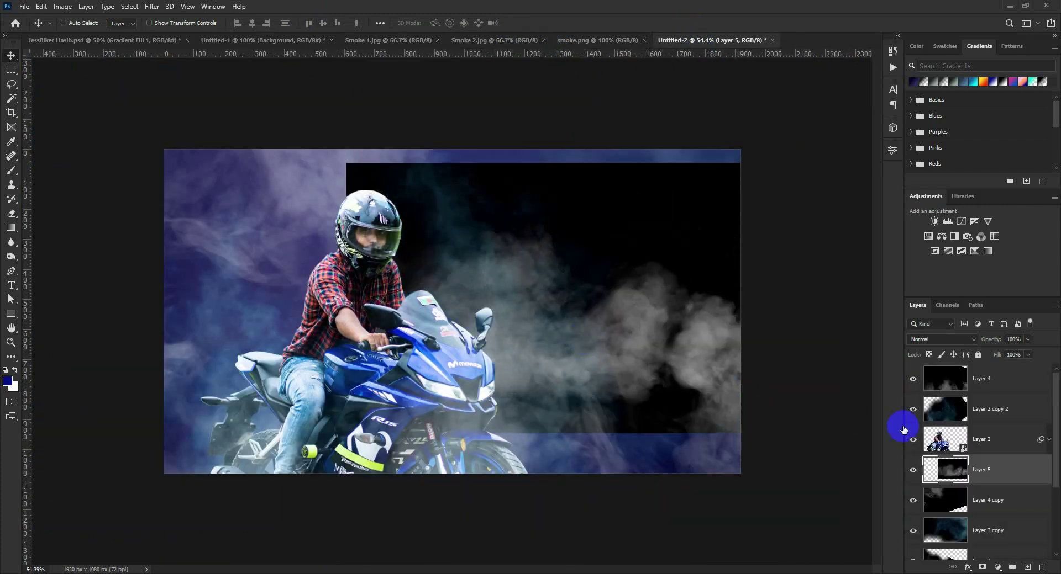
click(941, 339)
click(924, 391)
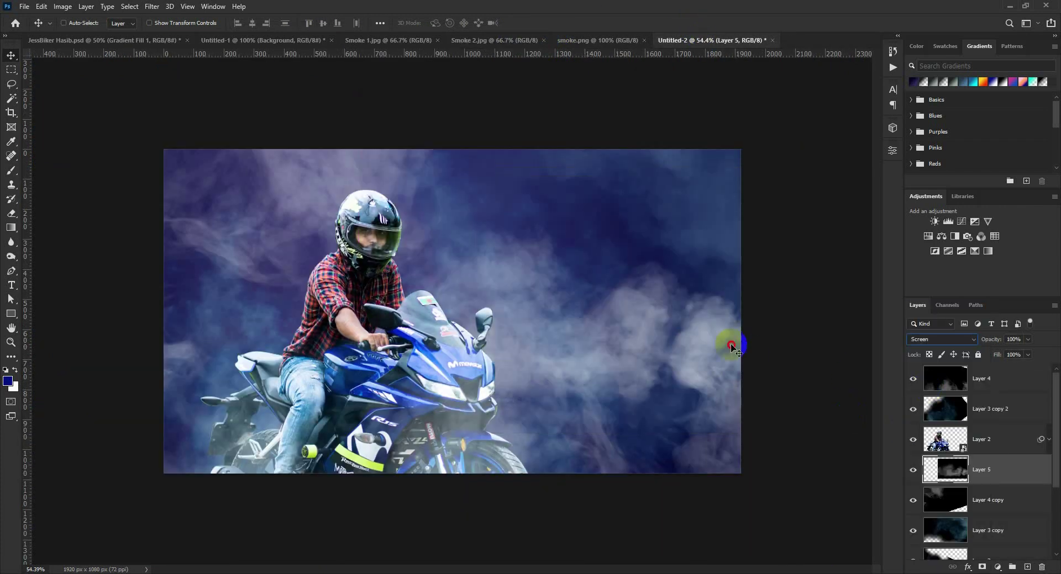
Move the Smoke 2 layer upward, then enlarge and rotate it counterclockwise to fill the area to the right of the biker.
drag(729, 345, 717, 286)
key(ctrl)
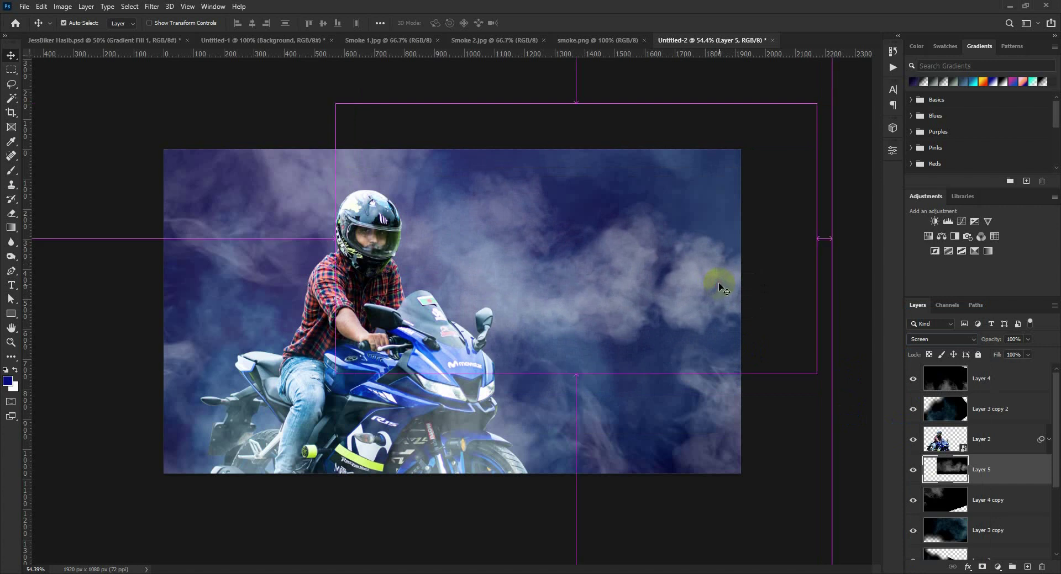
key(ctrl+t)
drag(829, 355, 786, 293)
key(Return)
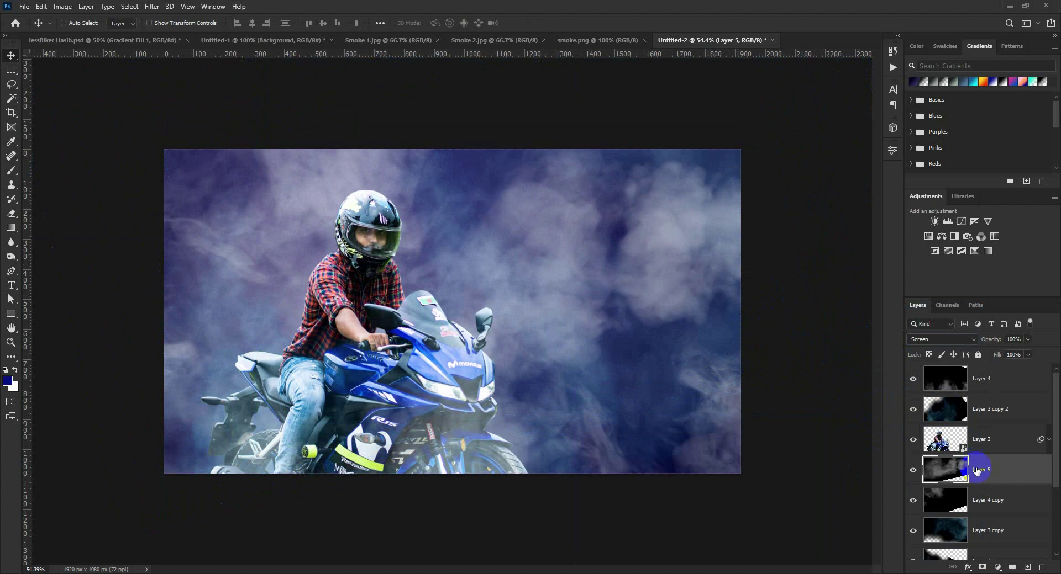
Place the Smoke 2 layer above the biker, shift it down and to the left, and lower its opacity to about 75%.
drag(978, 467, 966, 425)
drag(651, 297, 635, 327)
drag(531, 323, 499, 311)
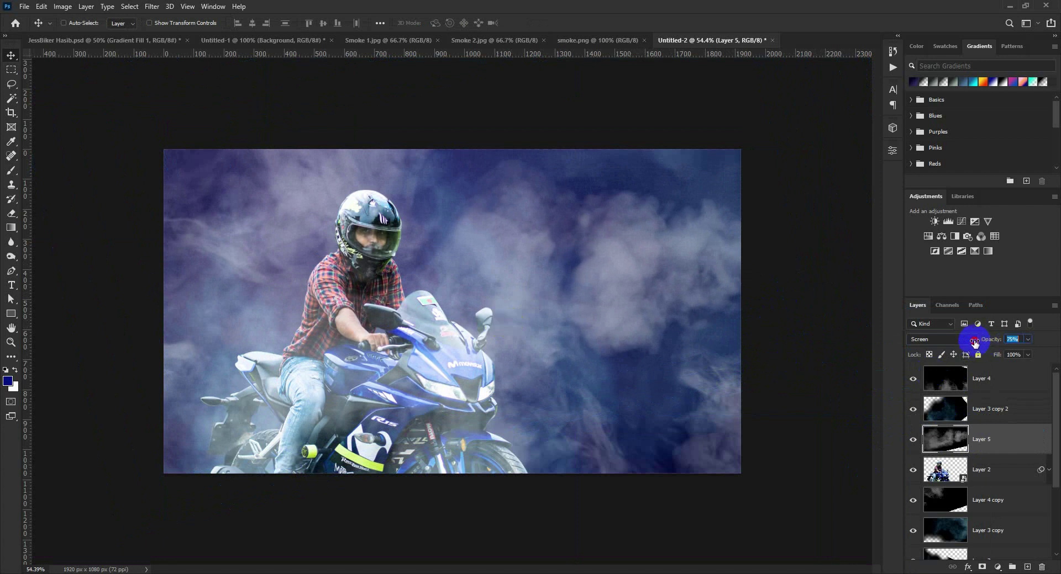
drag(974, 343, 974, 344)
Set the opacity of the Smoke 1 copy behind the biker to 72%.
click(984, 499)
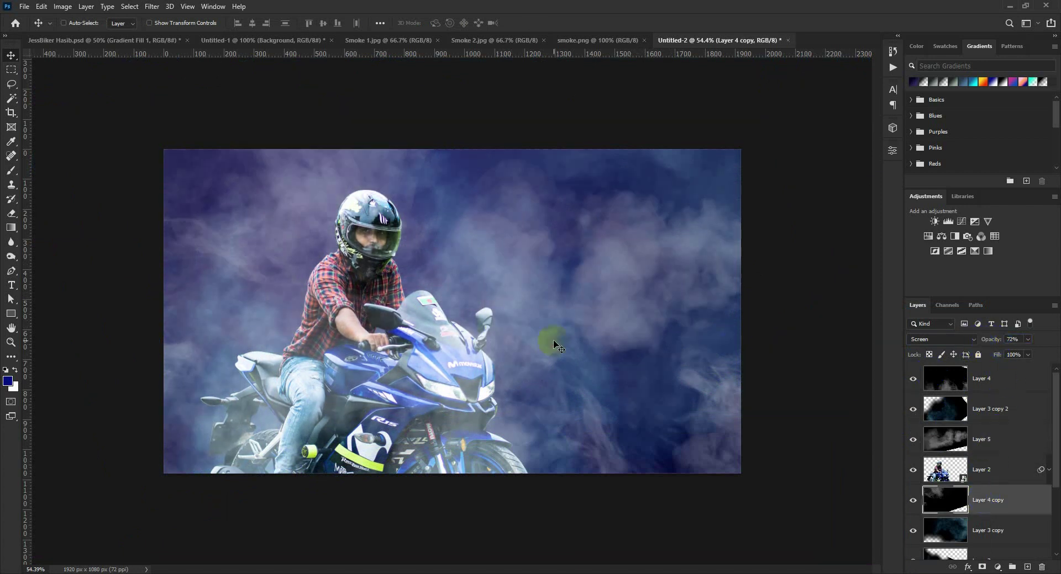
key(ctrl+plus)
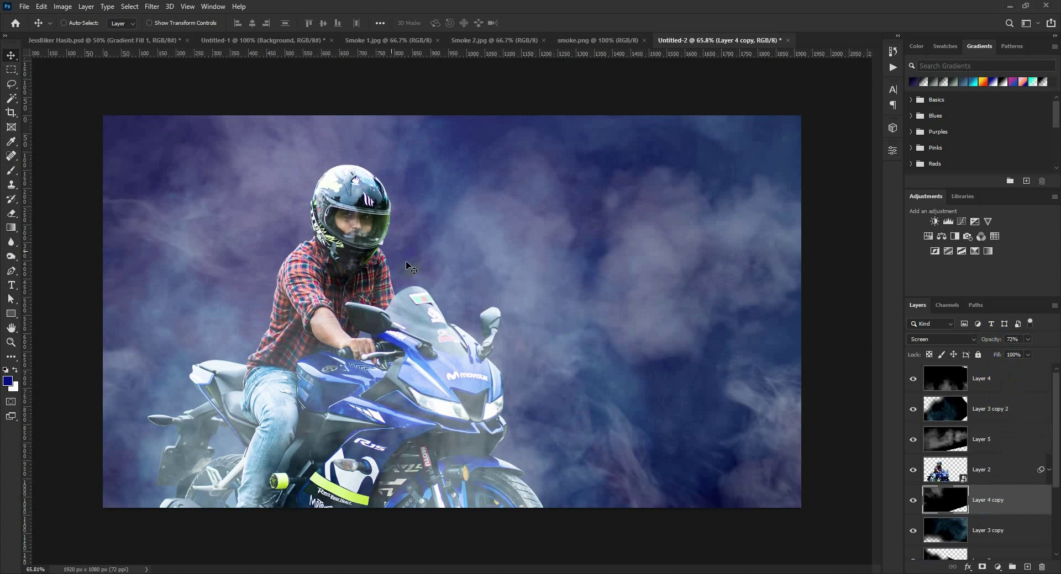
Close smoke.png, Smoke 2.jpg and Smoke 1.jpg, and review the title artwork and the finished reference banner before returning to the new banner.
click(634, 43)
click(644, 41)
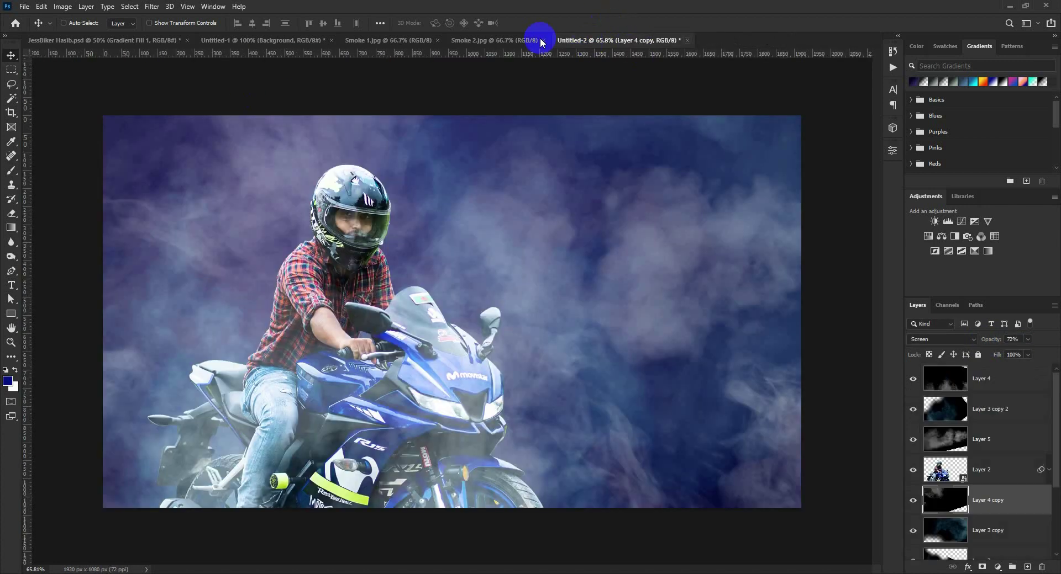
click(543, 41)
click(542, 40)
click(436, 41)
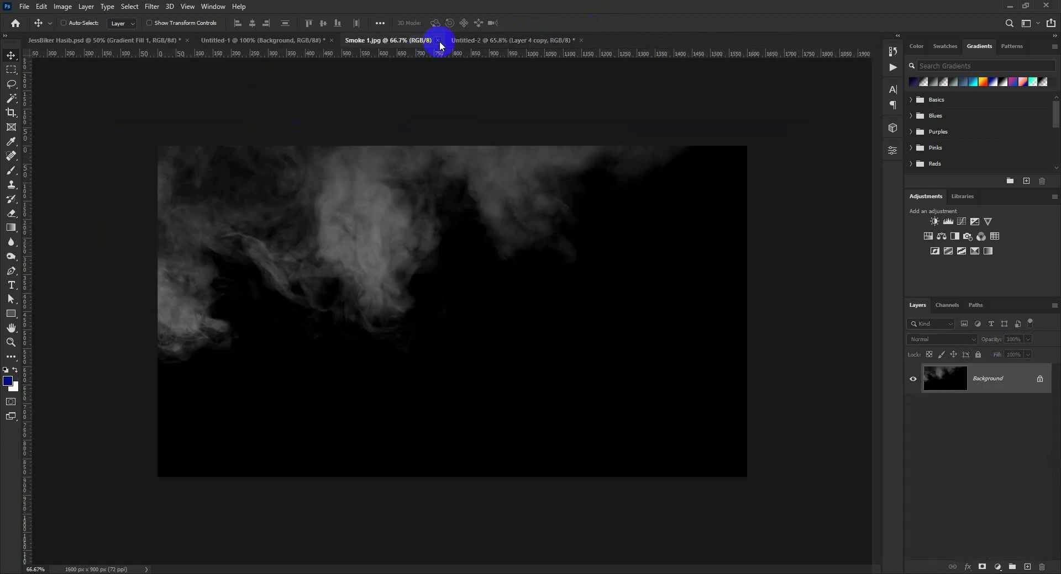
click(438, 41)
click(274, 45)
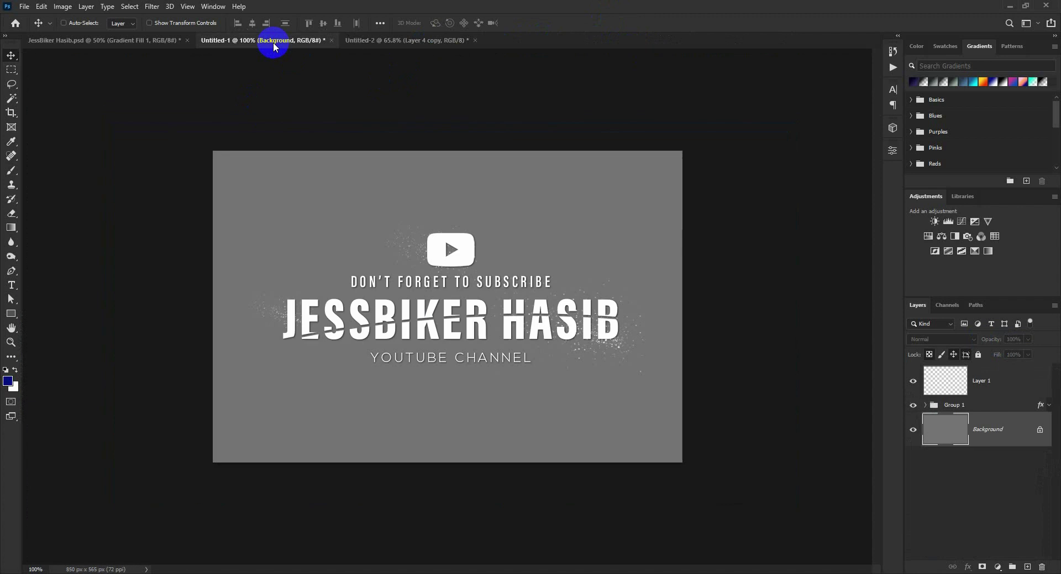
click(166, 42)
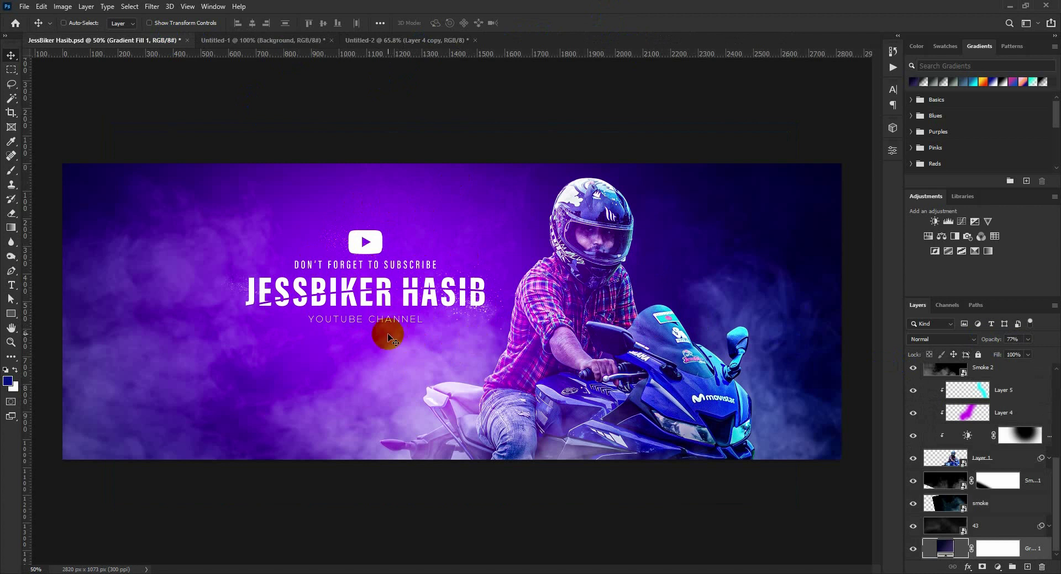
click(421, 41)
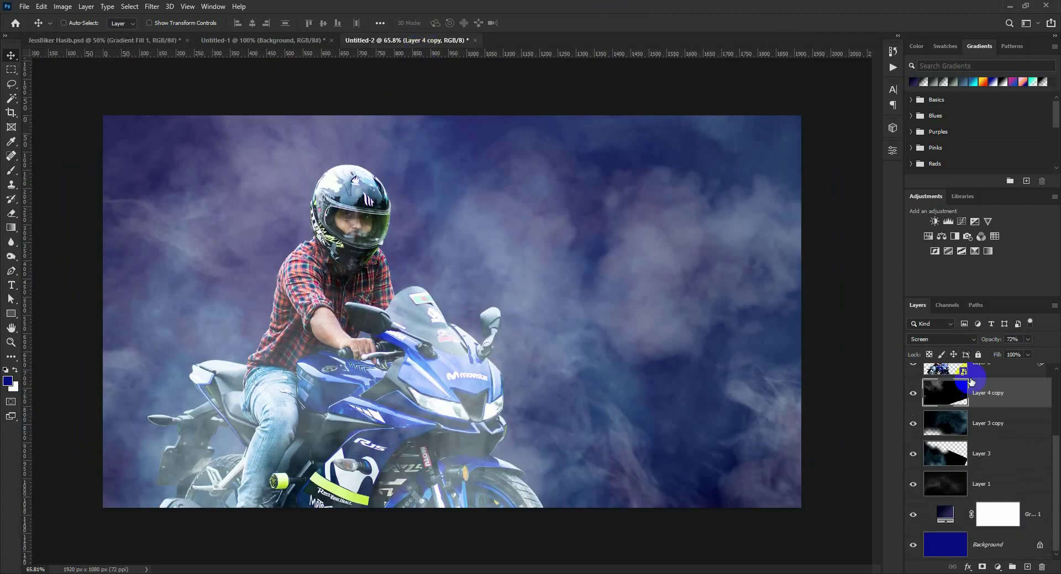
Add a new empty layer at the top of the layer stack and set the foreground color to a vivid purple.
click(985, 374)
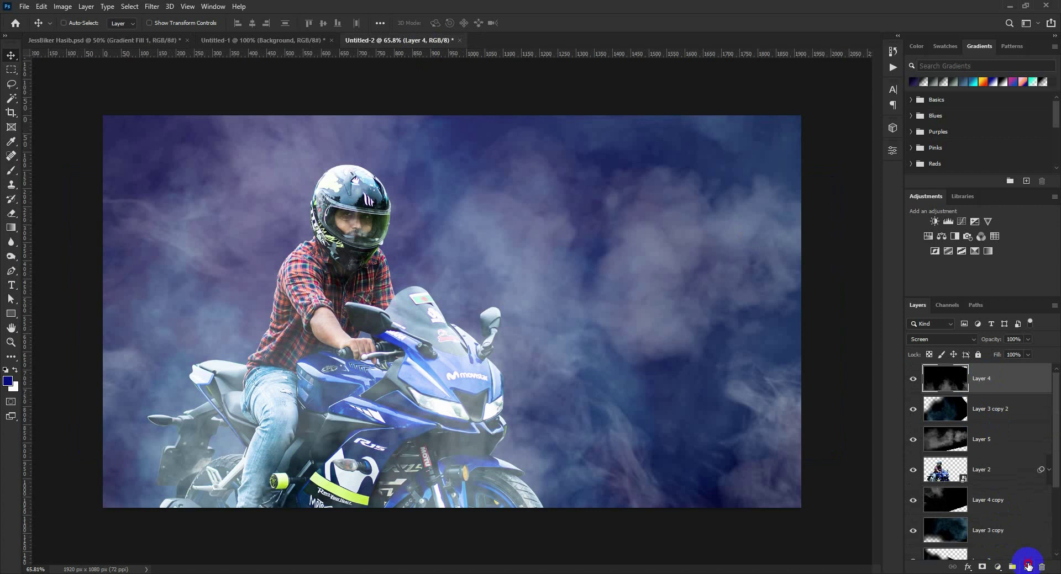
click(1027, 566)
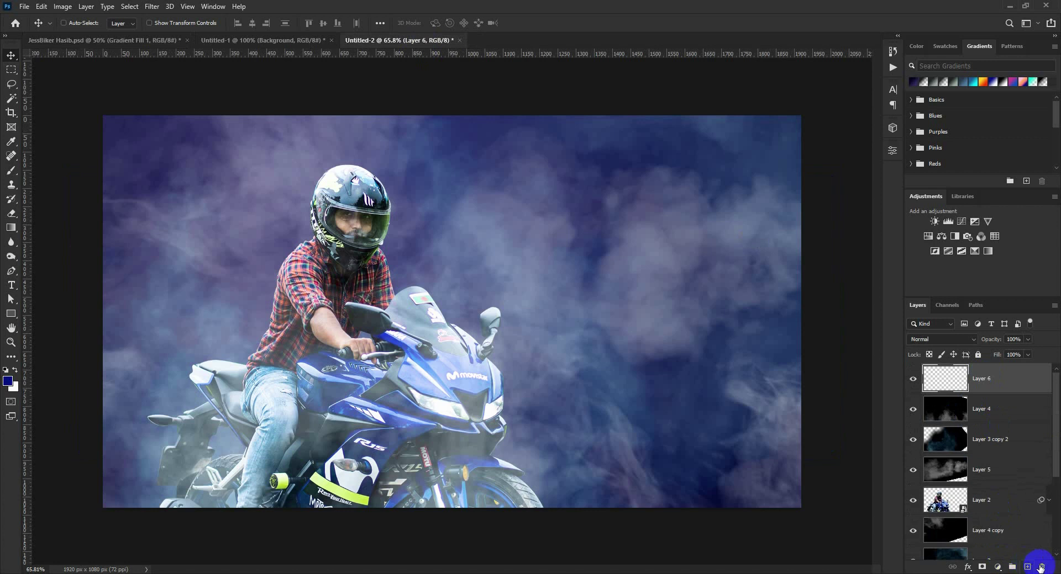
click(12, 171)
click(8, 379)
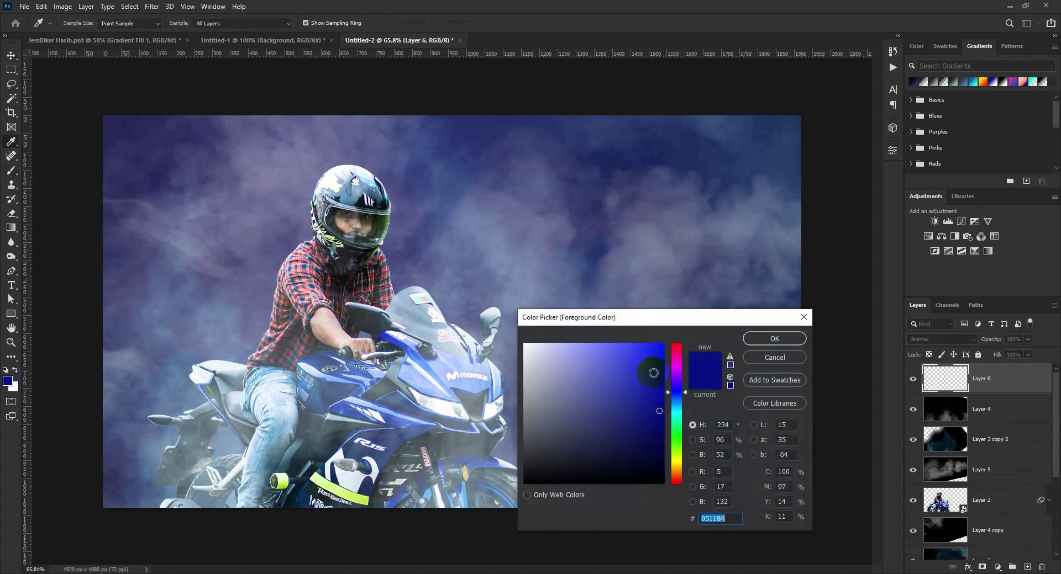
mouse_move(680, 383)
mouse_down()
mouse_move(655, 349)
mouse_move(644, 357)
mouse_move(652, 353)
mouse_up()
click(773, 339)
Enlarge the soft round brush to 1400 px and paint a purple glow over the area to the right of the biker.
key(b)
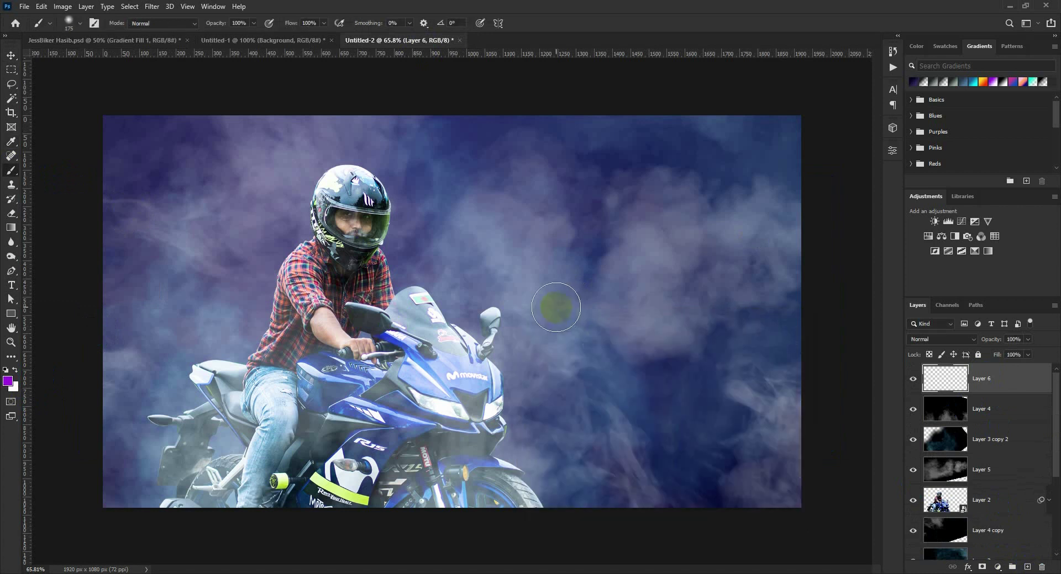
right_click(542, 301)
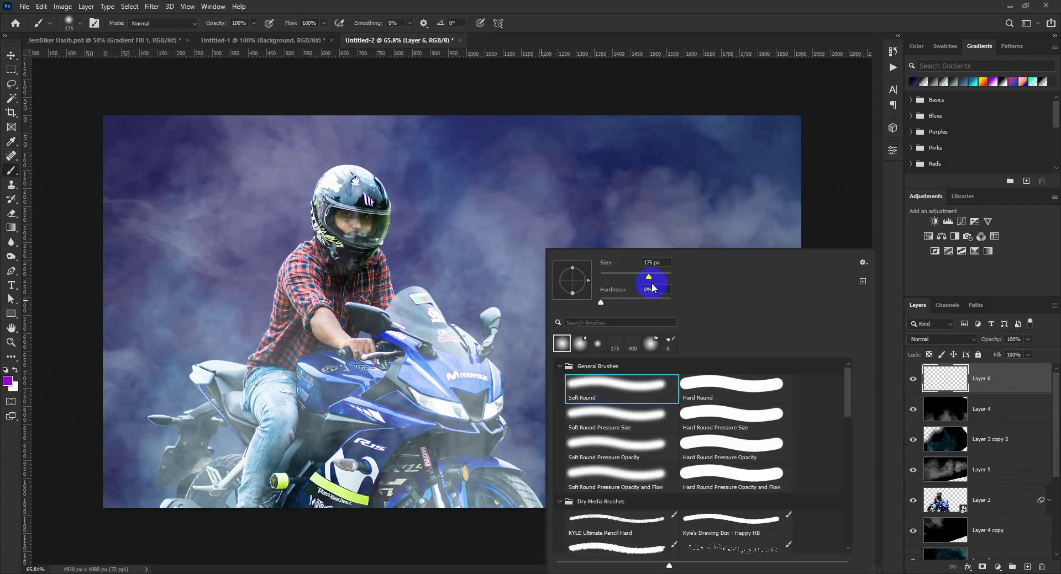
drag(664, 278, 665, 278)
click(645, 12)
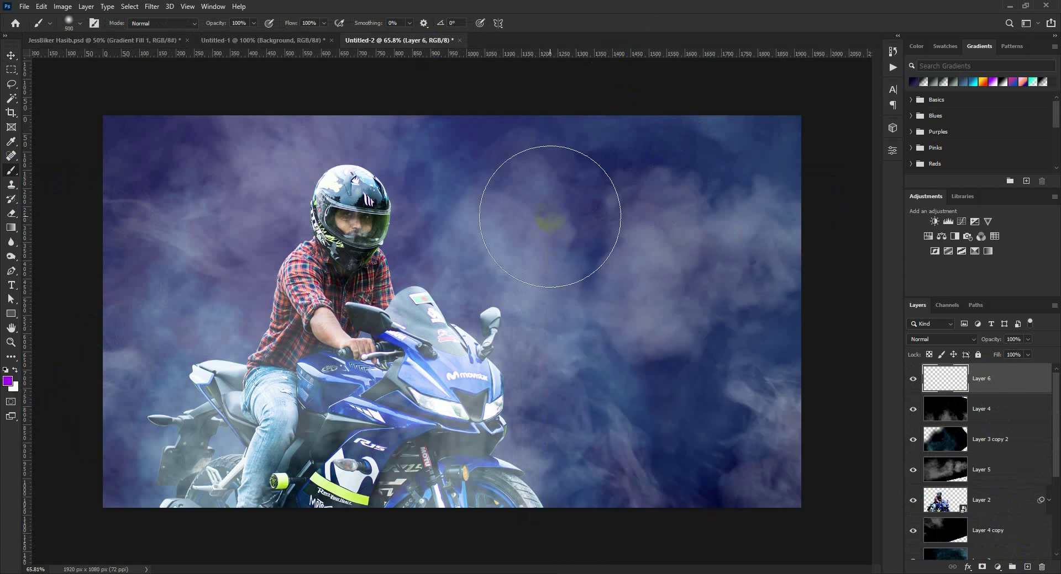
key(bracketright)
key(bracketright)
key(bracketright)
key(bracketright)
key(bracketright)
key(bracketright)
key(bracketright)
key(bracketright)
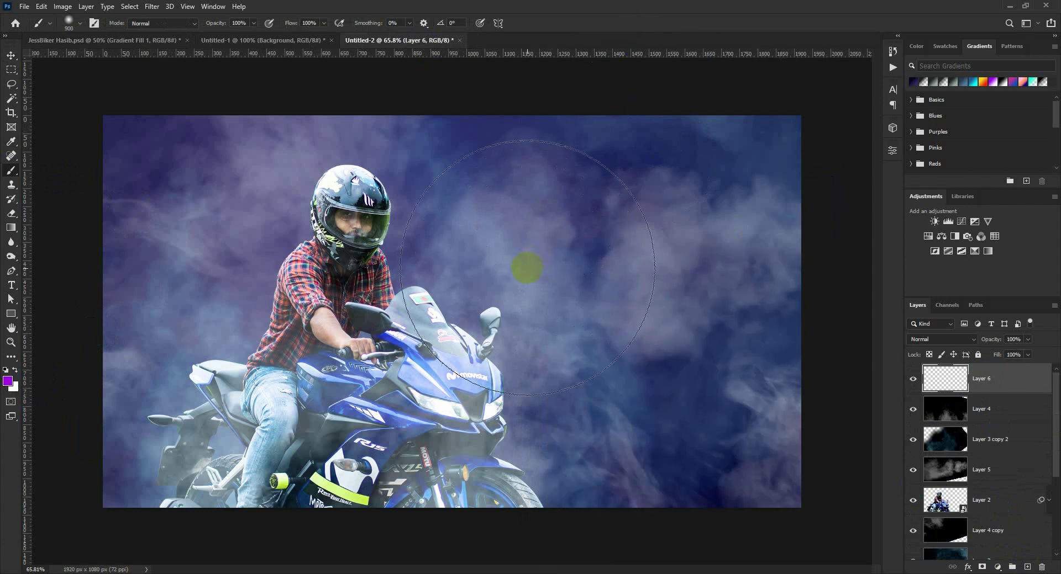
mouse_move(524, 282)
mouse_down()
mouse_move(512, 286)
mouse_move(586, 315)
mouse_up()
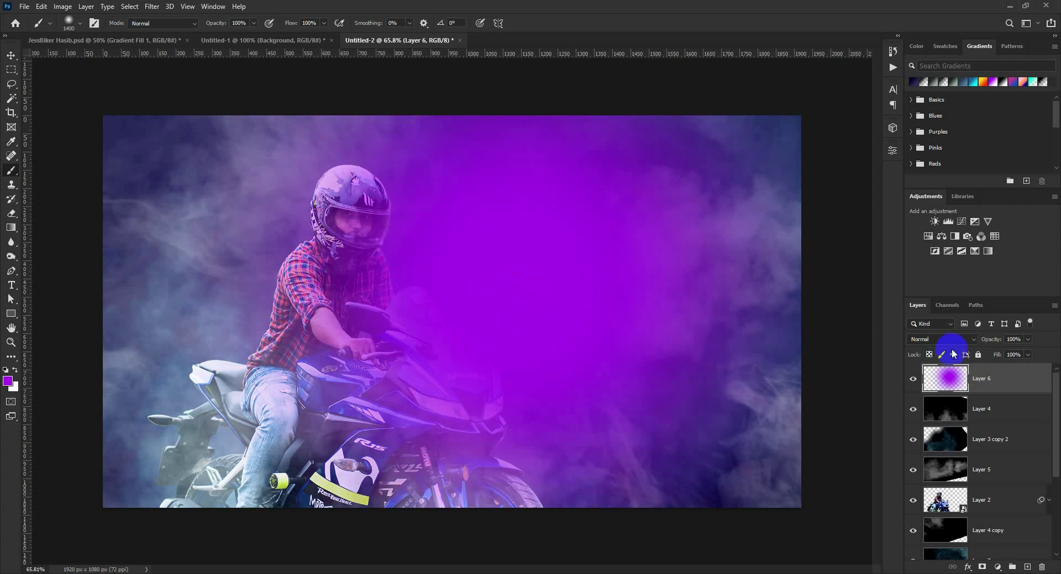
Blend the purple glow layer with Screen and place it directly above the biker layer.
click(941, 339)
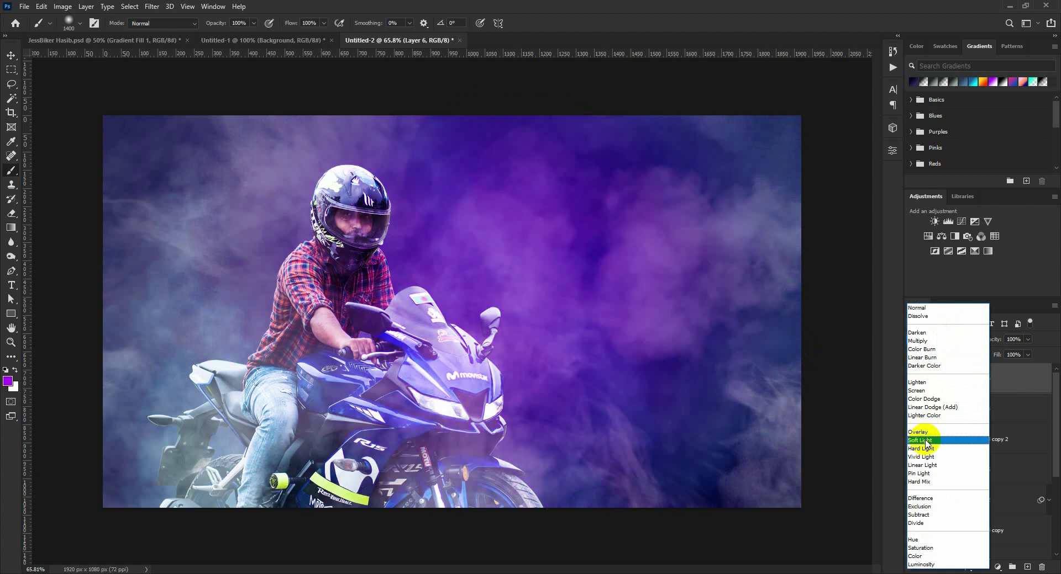
click(922, 392)
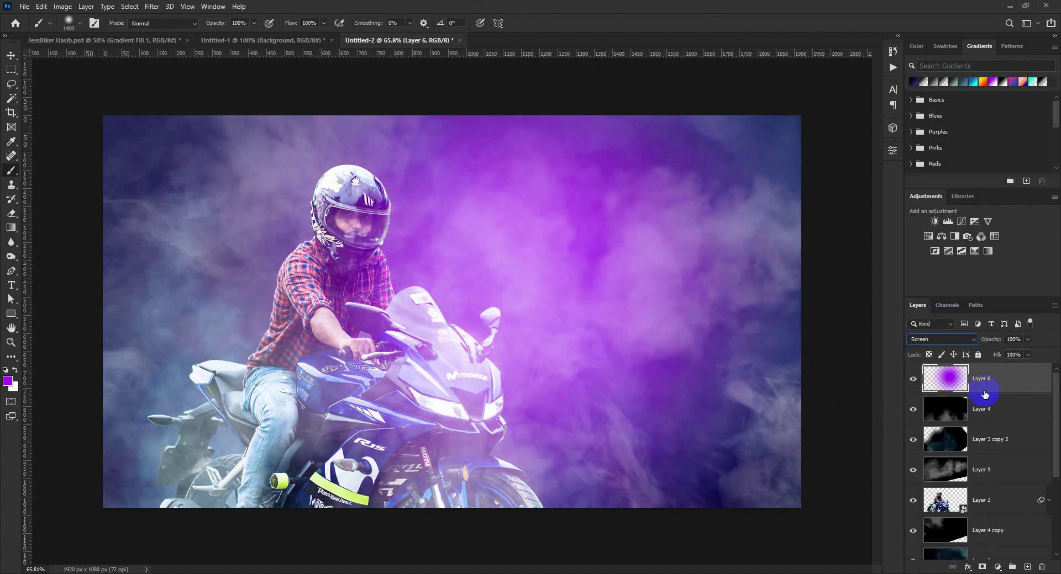
drag(983, 386, 983, 485)
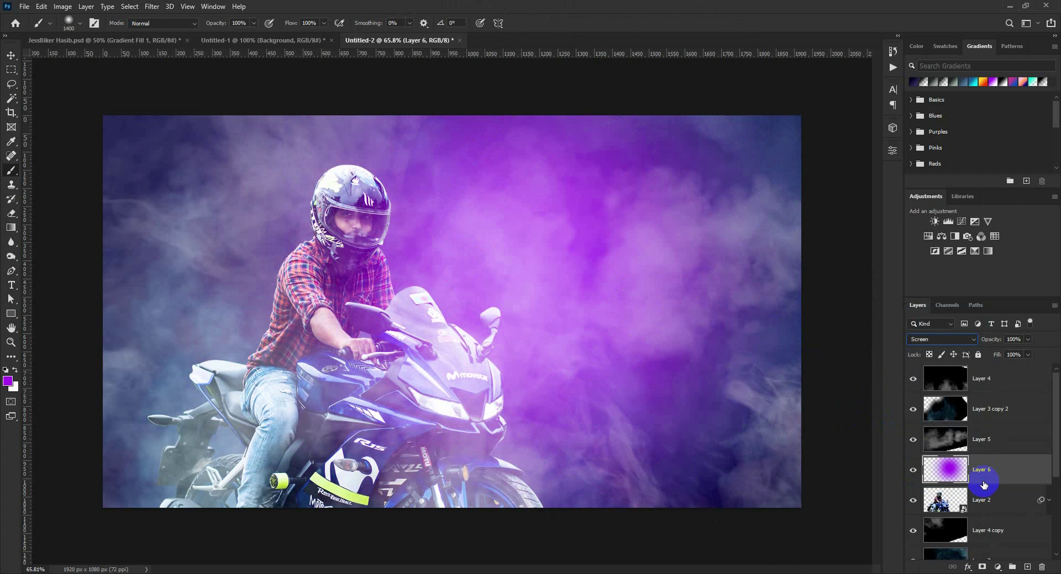
Add a new layer above the purple glow and paint light blue (#13aef6) over both sides of the banner with the soft brush.
click(1024, 568)
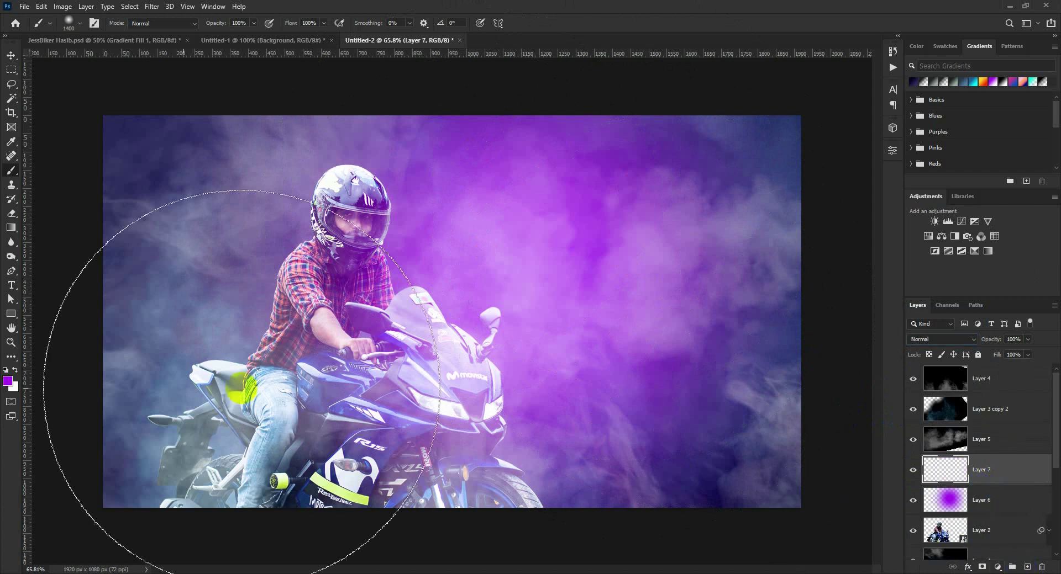
click(8, 381)
drag(677, 376, 675, 406)
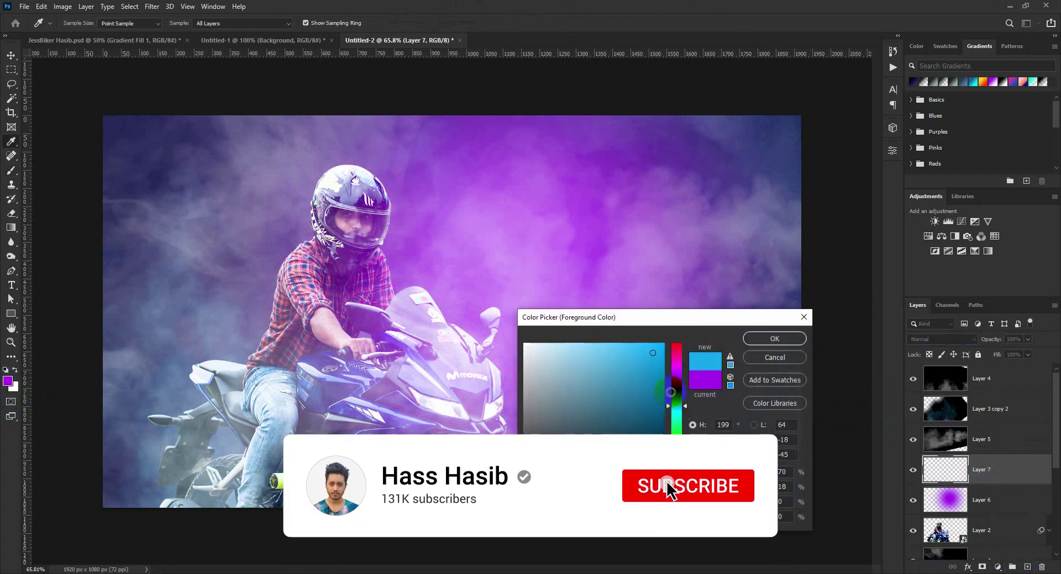
click(746, 340)
key(b)
mouse_move(194, 211)
mouse_down()
mouse_move(168, 407)
mouse_move(552, 486)
mouse_move(698, 210)
mouse_move(235, 442)
mouse_up()
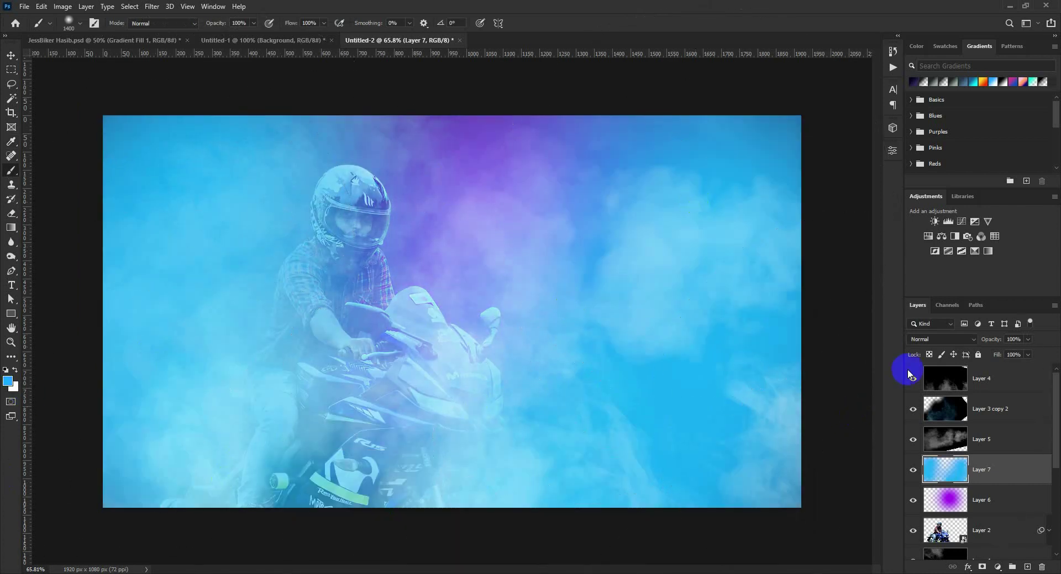
Compare darkening blend modes on the light blue layer, set it to Multiply, and place it beneath the purple glow layer.
click(918, 339)
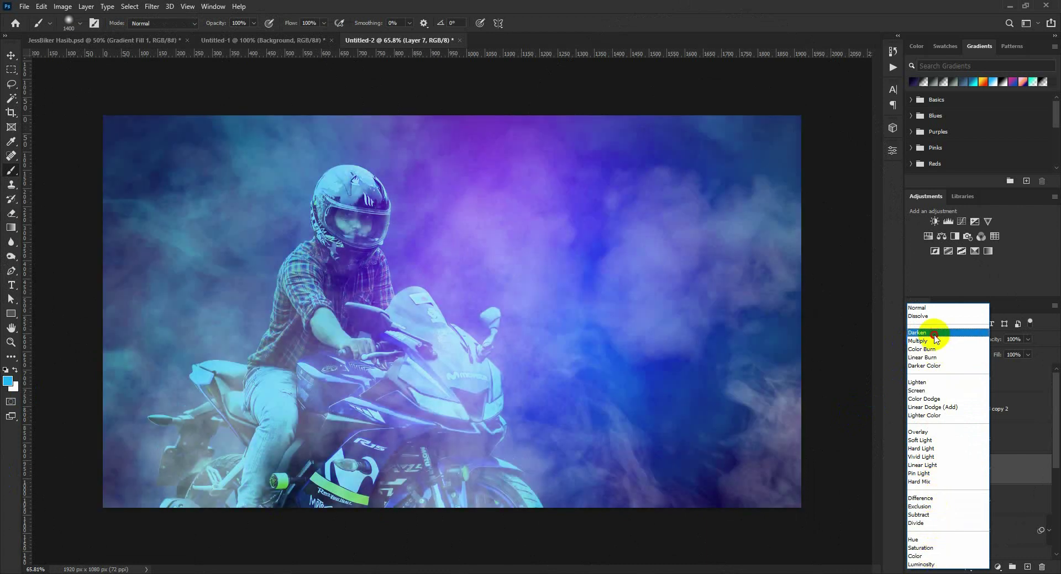
click(936, 334)
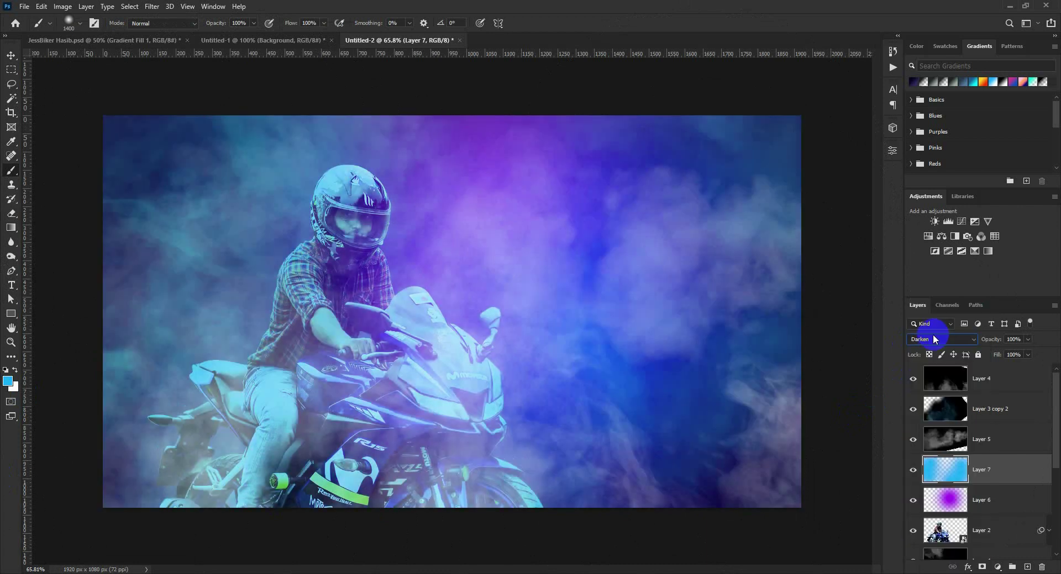
scroll(933, 342, down, 1)
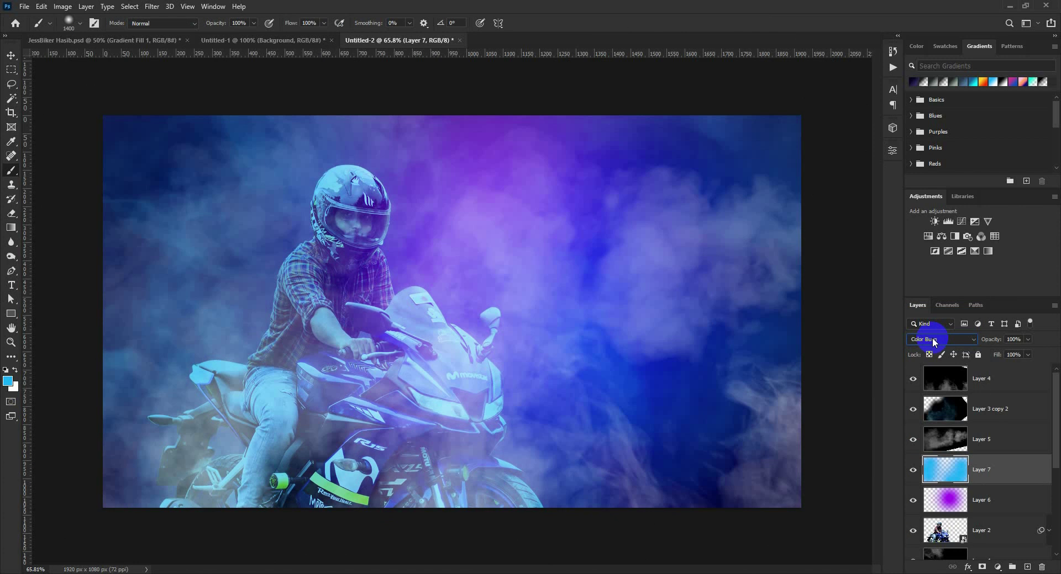
scroll(934, 343, down, 1)
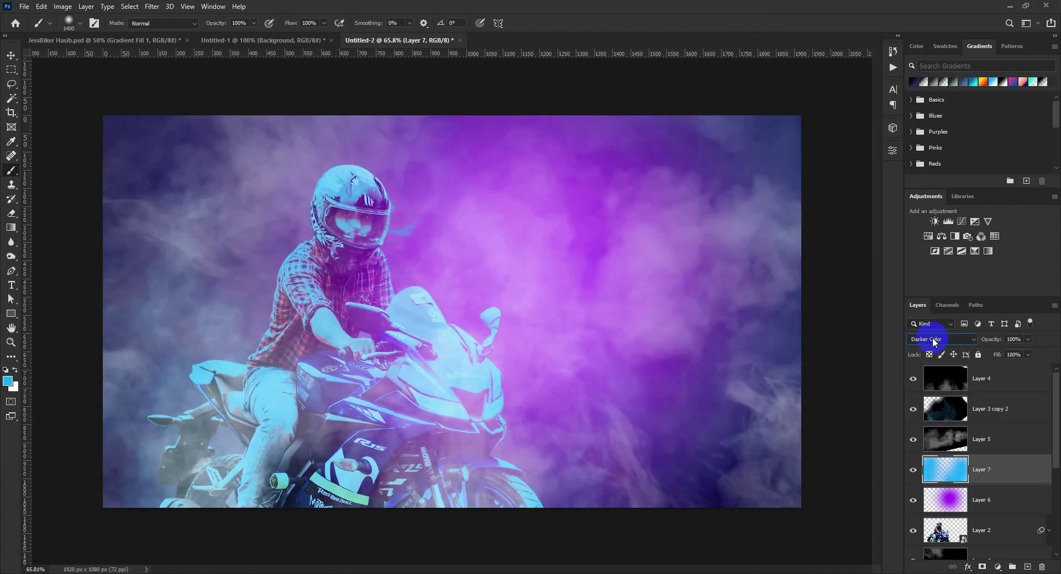
scroll(933, 343, up, 3)
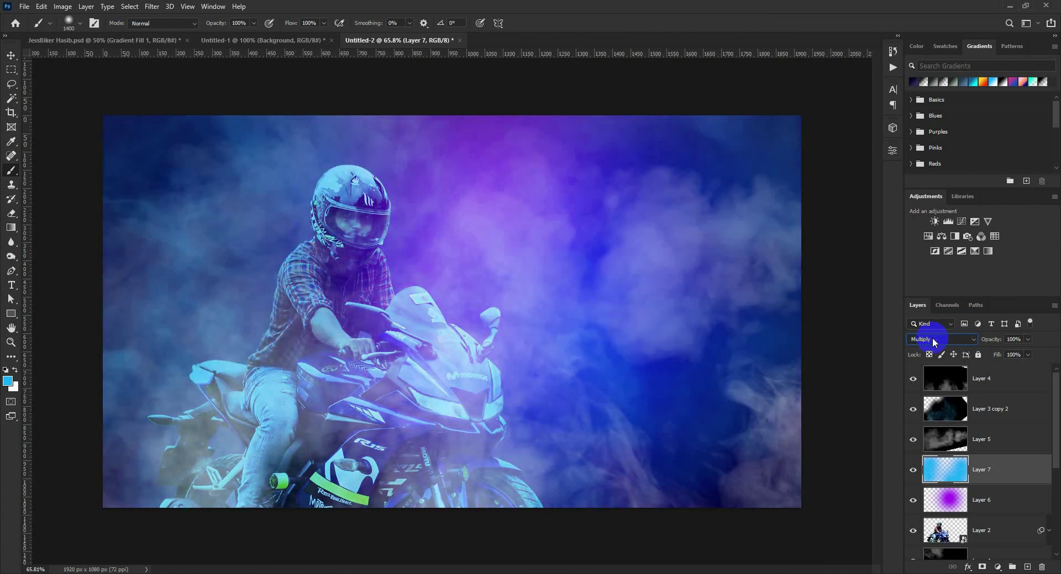
drag(955, 473, 964, 513)
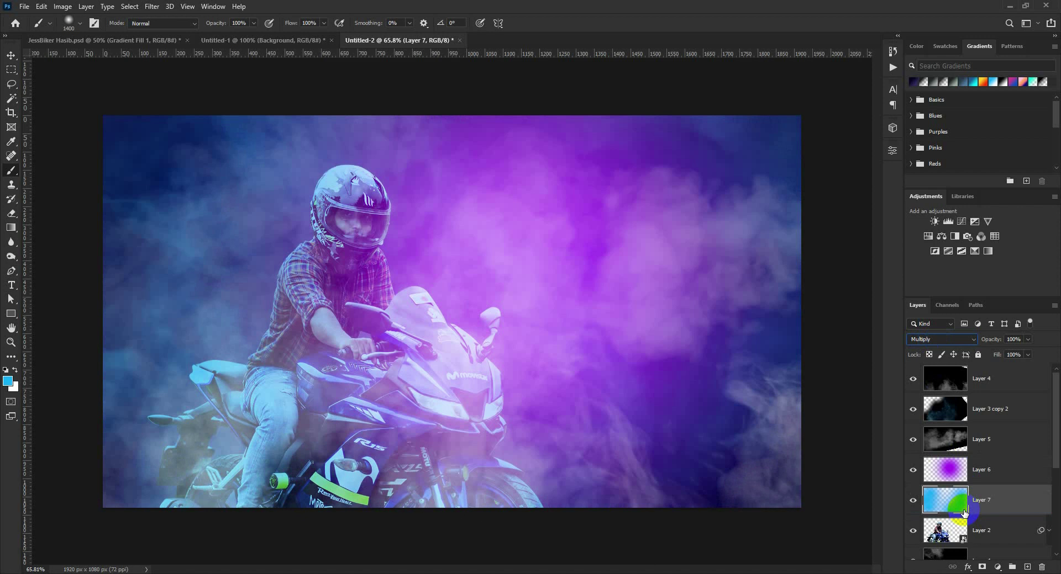
Shift the purple glow slightly up and to the right, and lower the light blue layer's opacity to about 77%.
click(11, 56)
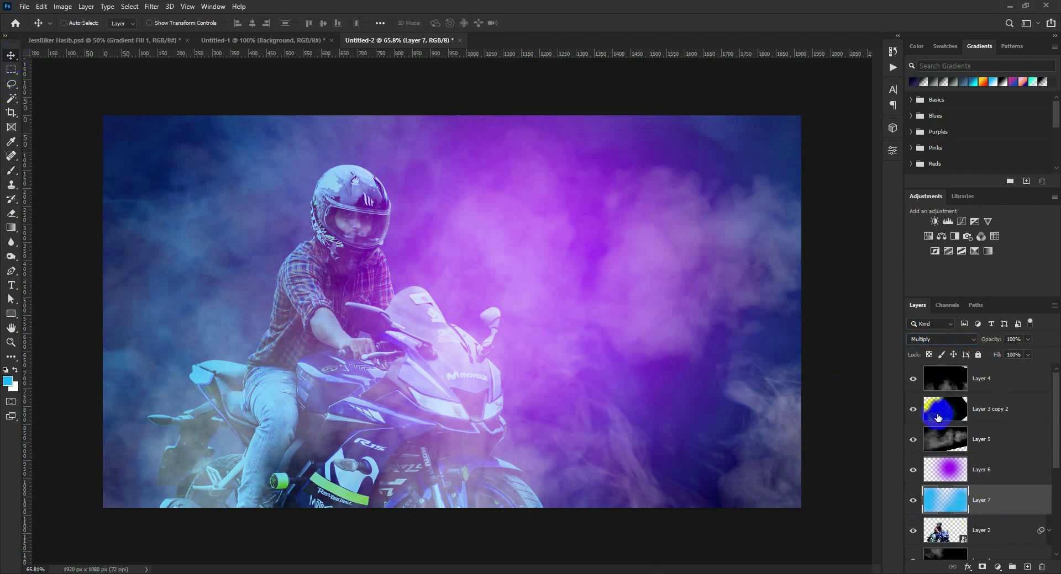
click(983, 470)
mouse_move(522, 282)
mouse_down()
mouse_move(584, 287)
mouse_move(511, 260)
mouse_move(522, 286)
mouse_move(527, 279)
mouse_up()
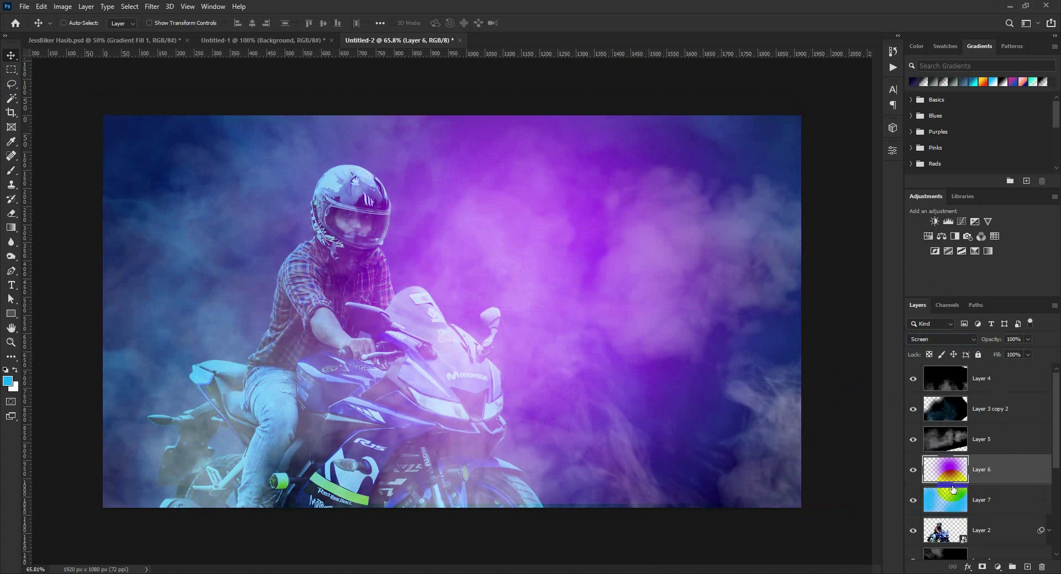
click(950, 498)
drag(990, 341, 978, 341)
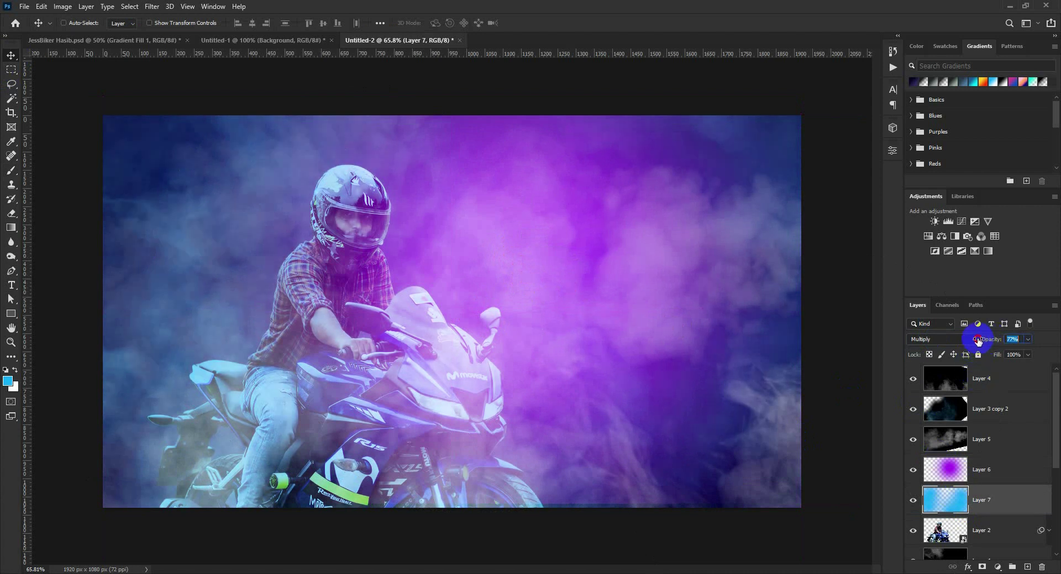
Add a new layer above the light blue one and paint dark blue over the banner's left and right sides with the soft brush.
click(1027, 568)
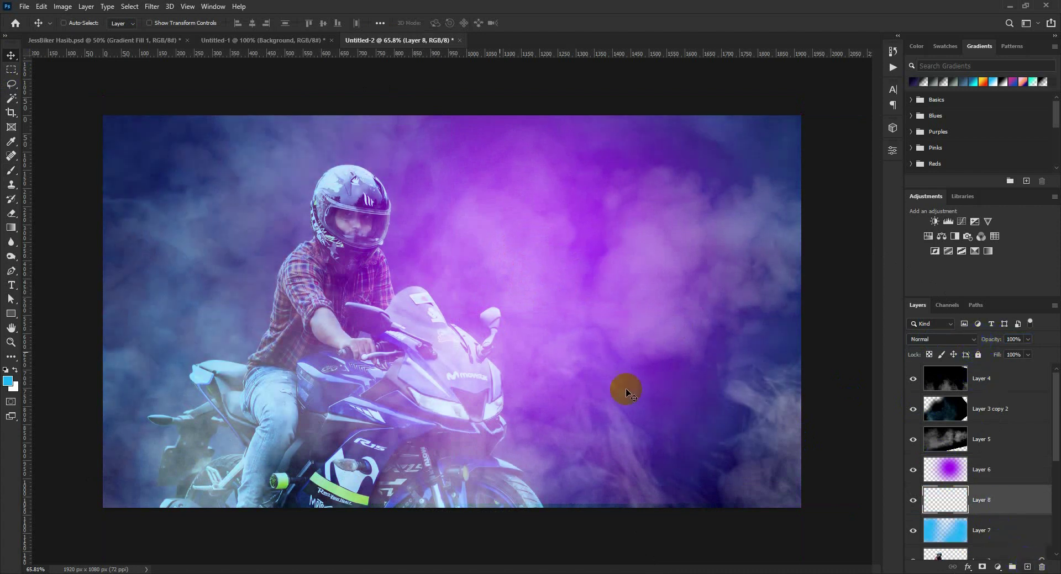
click(7, 381)
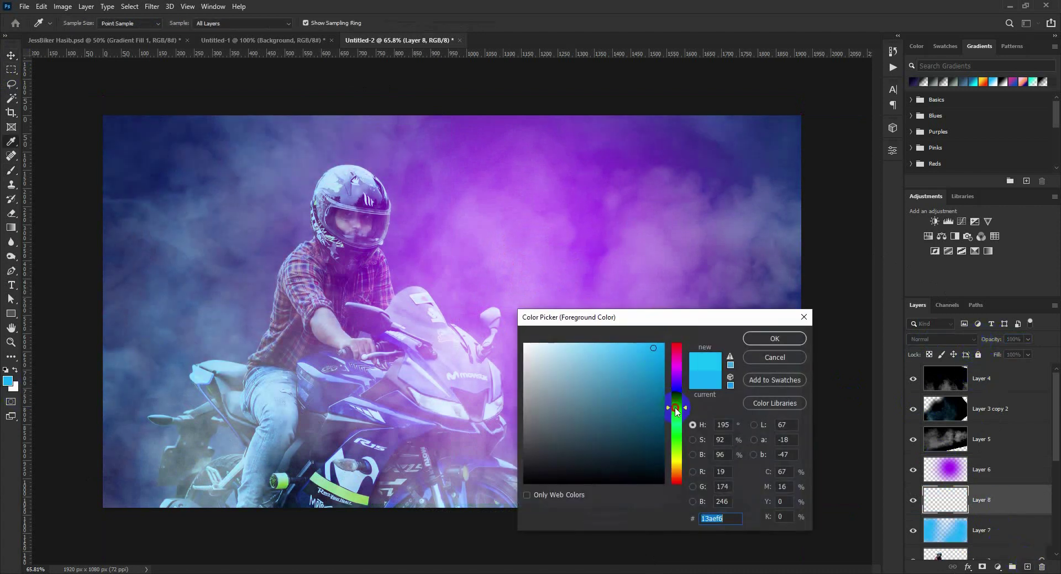
drag(675, 409, 675, 396)
click(656, 394)
click(757, 339)
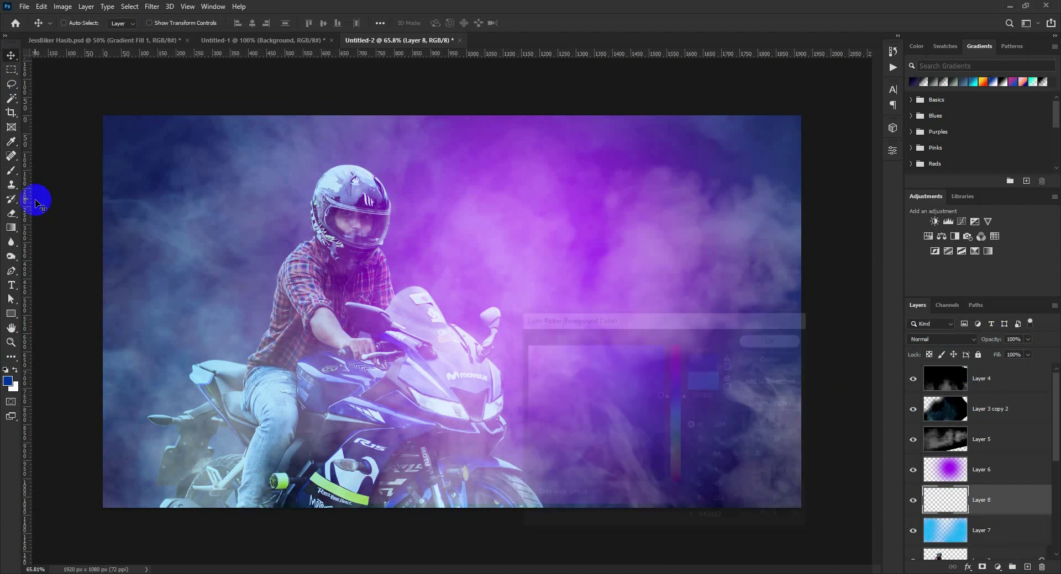
click(11, 170)
mouse_move(139, 150)
mouse_down()
mouse_move(78, 267)
mouse_move(135, 422)
mouse_move(320, 558)
mouse_move(675, 503)
mouse_up()
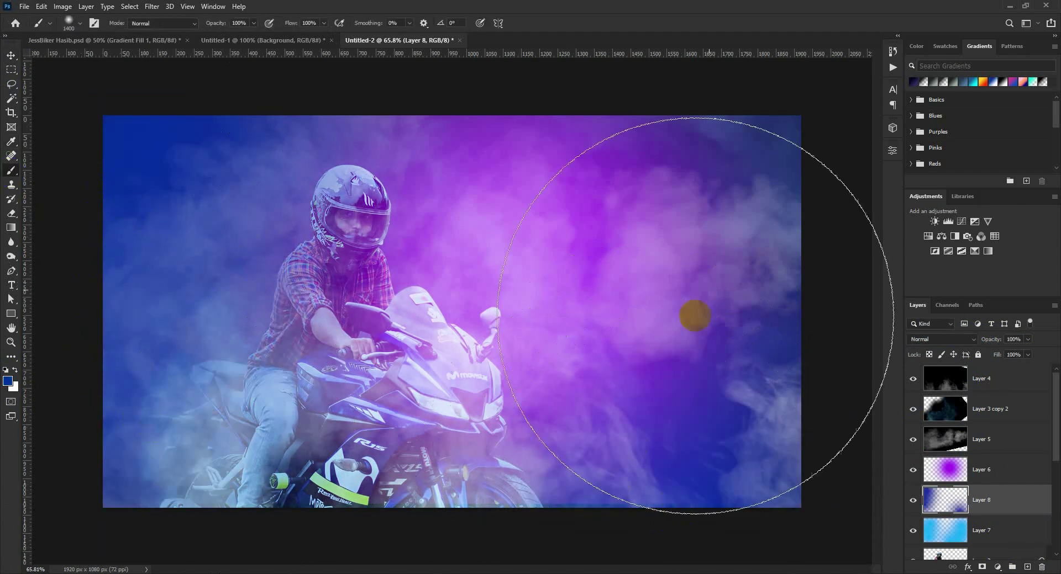
click(184, 453)
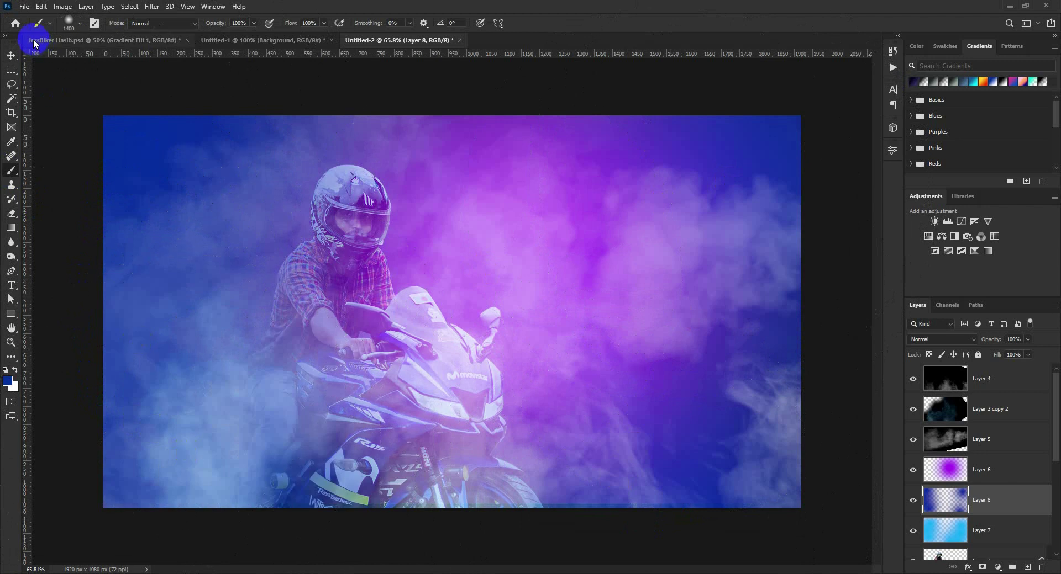
Nudge the purple glow layer slightly up and to the left.
click(11, 55)
click(961, 471)
drag(554, 381, 533, 371)
Set the blend mode of the dark blue side-tint layer to Soft Light.
ctrl+click(948, 508)
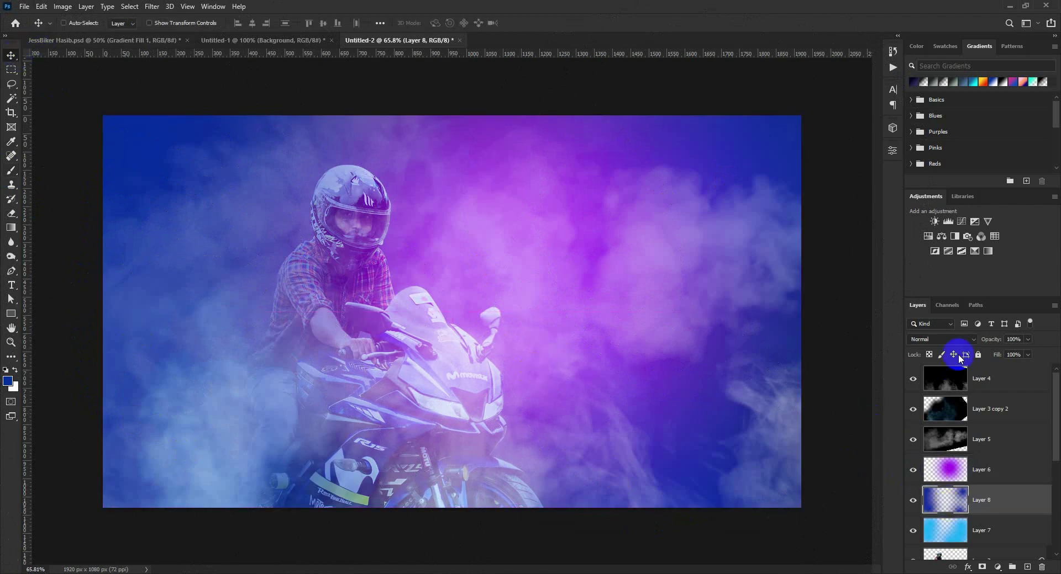
click(941, 339)
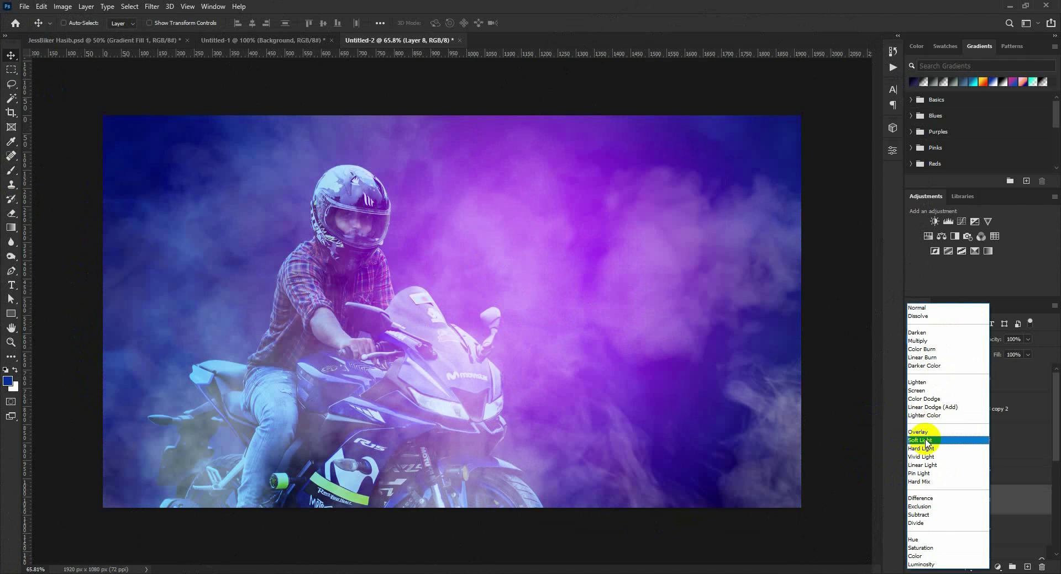
click(921, 440)
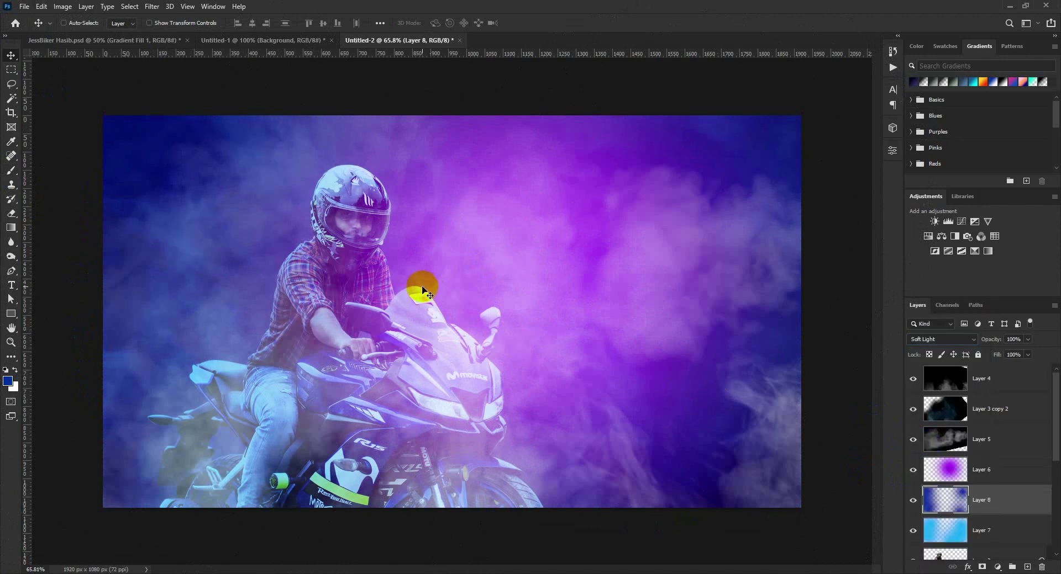
Examine the layer stack of the finished reference banner document, toggling its top layer's visibility to compare the color grading.
click(152, 40)
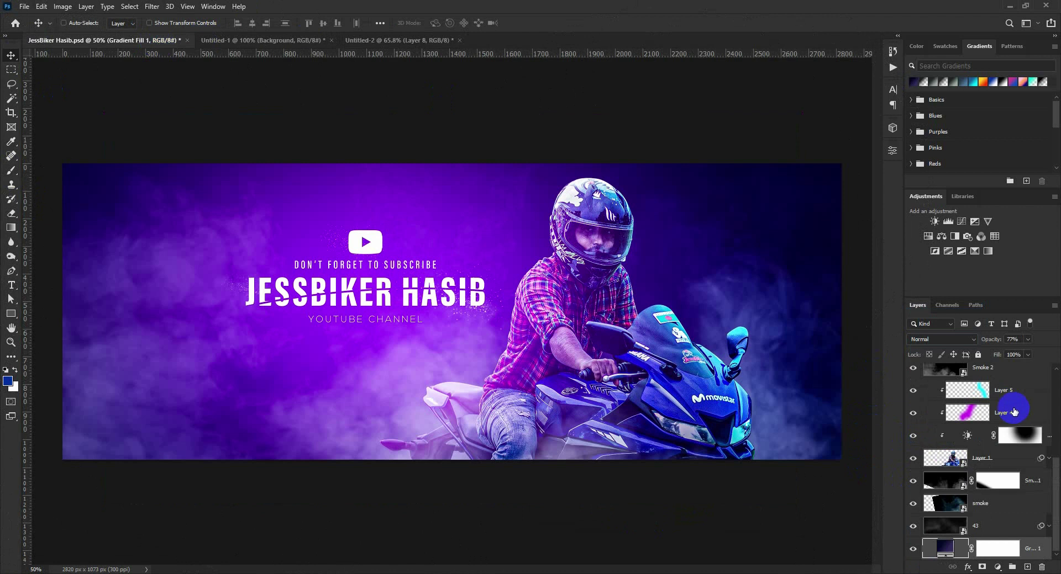
scroll(1013, 412, up, 8)
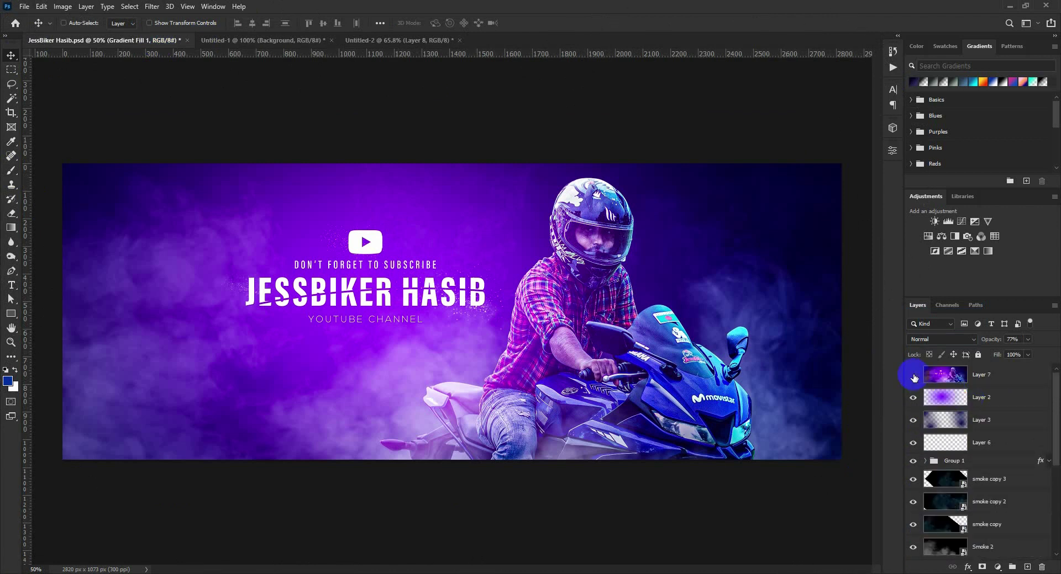
click(914, 378)
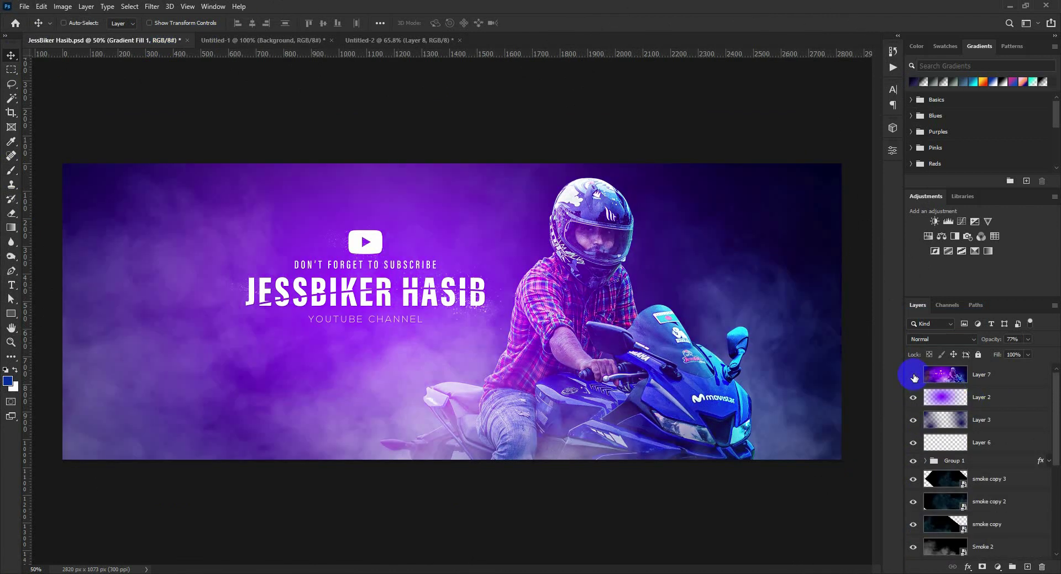
click(913, 378)
click(898, 459)
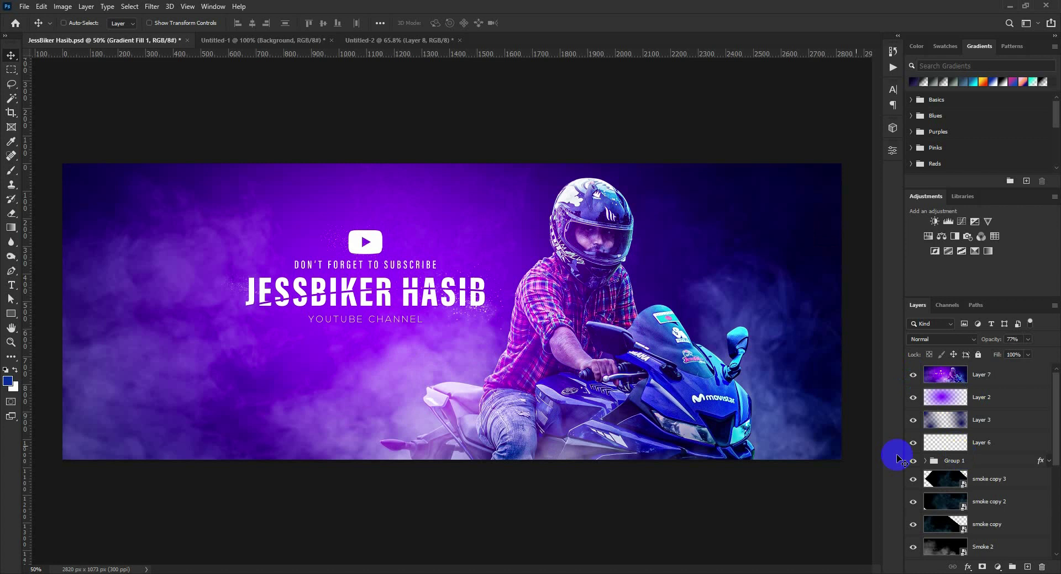
click(1018, 476)
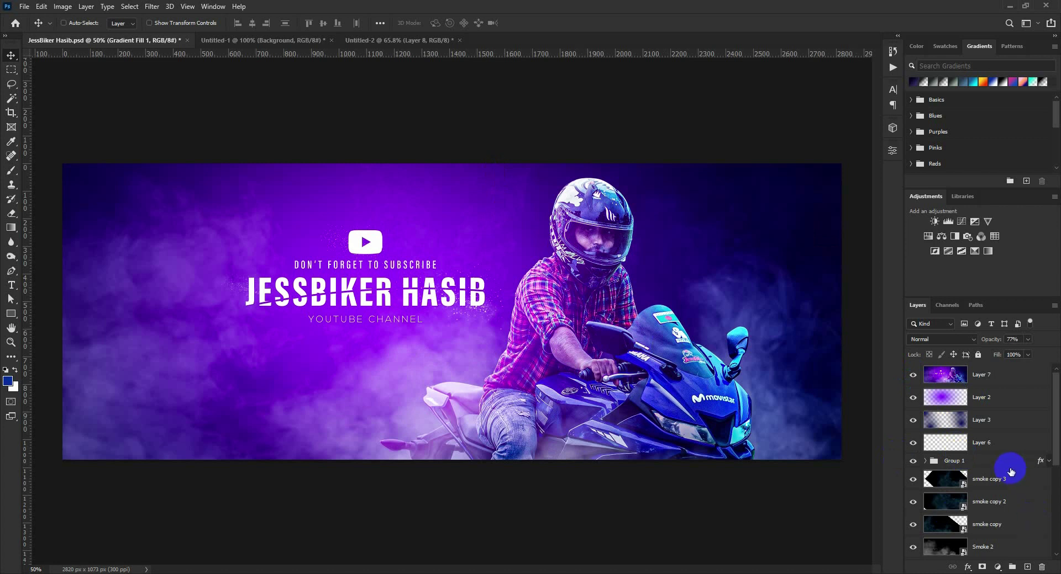
scroll(1011, 470, down, 5)
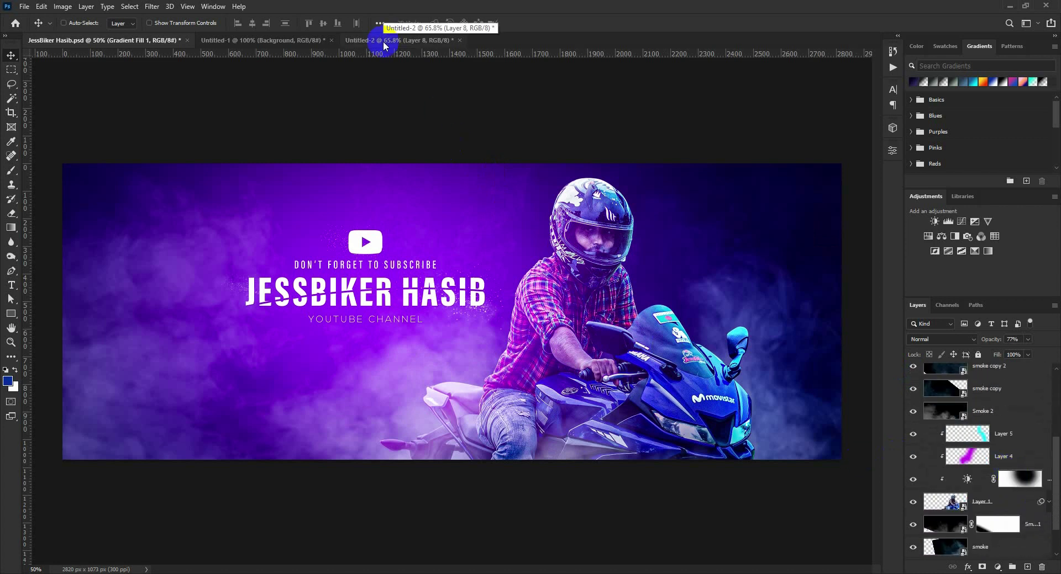
scroll(983, 433, up, 5)
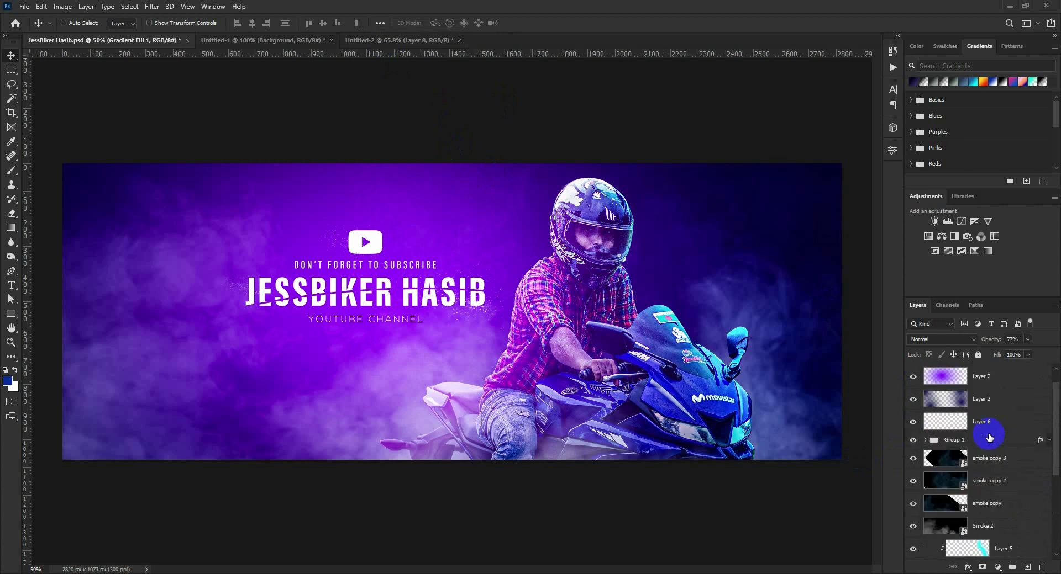
Return to the Untitled-2 banner, check the image without the light blue Layer 7, and delete that layer.
drag(956, 398, 937, 487)
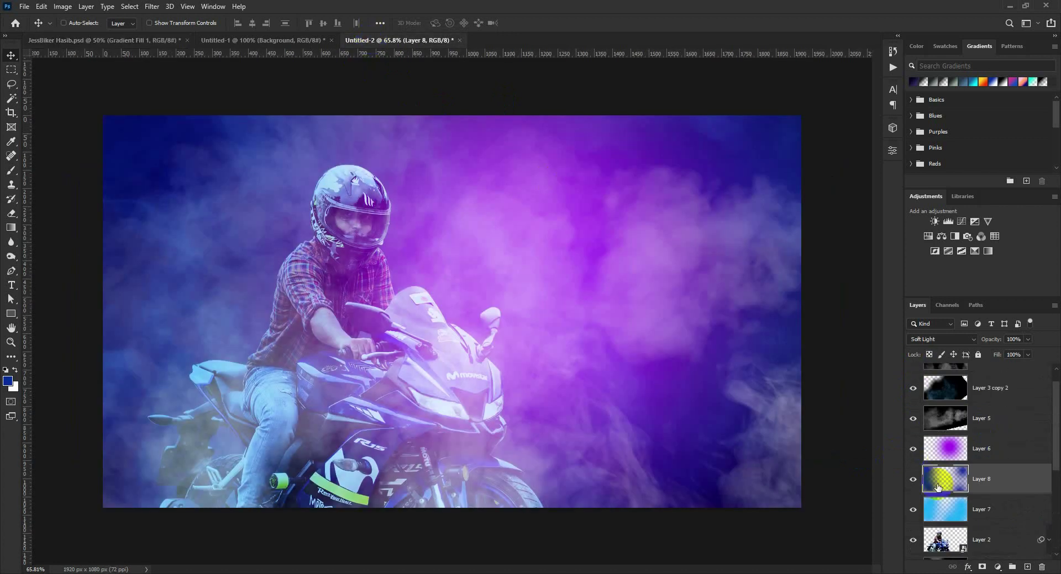
click(913, 519)
click(912, 517)
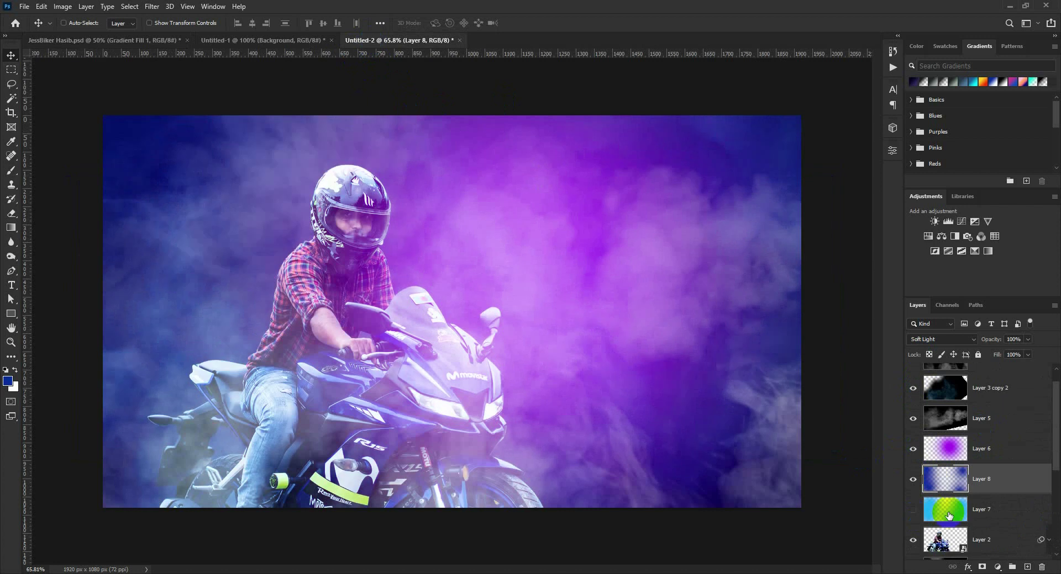
click(972, 509)
click(1042, 567)
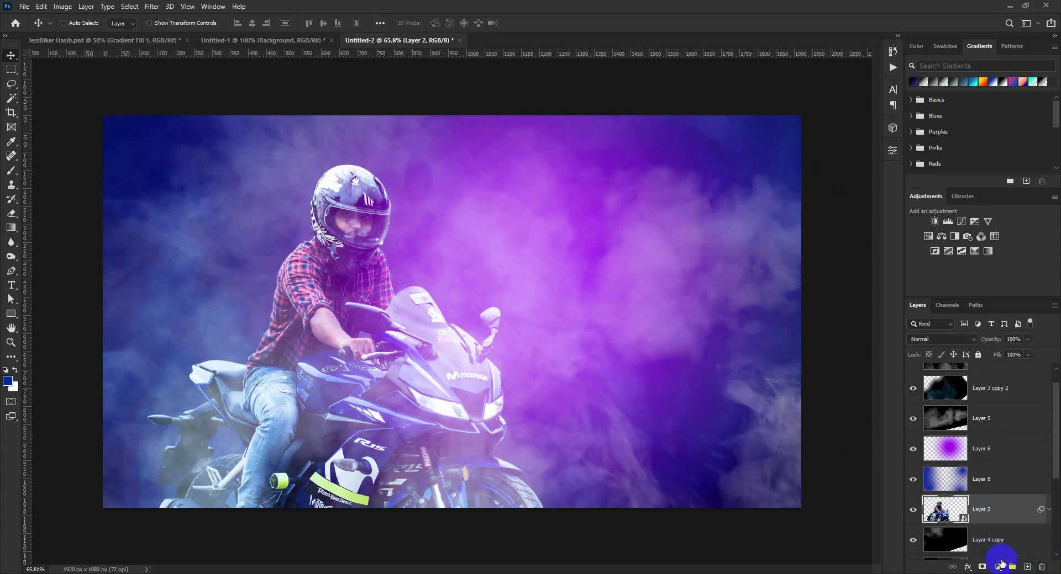
Add a new layer directly above the biker layer and clip it to the biker.
click(1028, 568)
right_click(1007, 517)
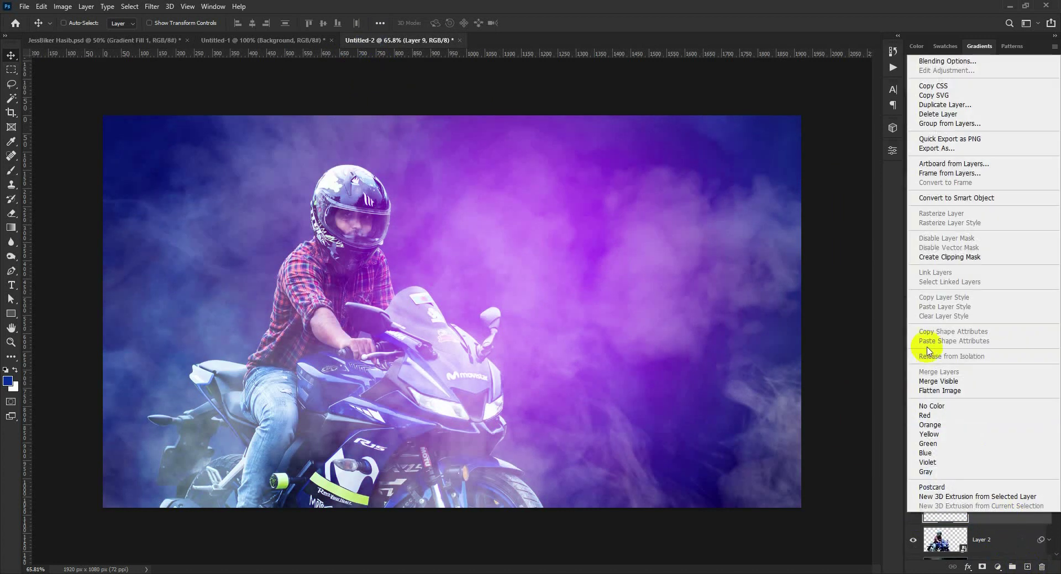
click(940, 263)
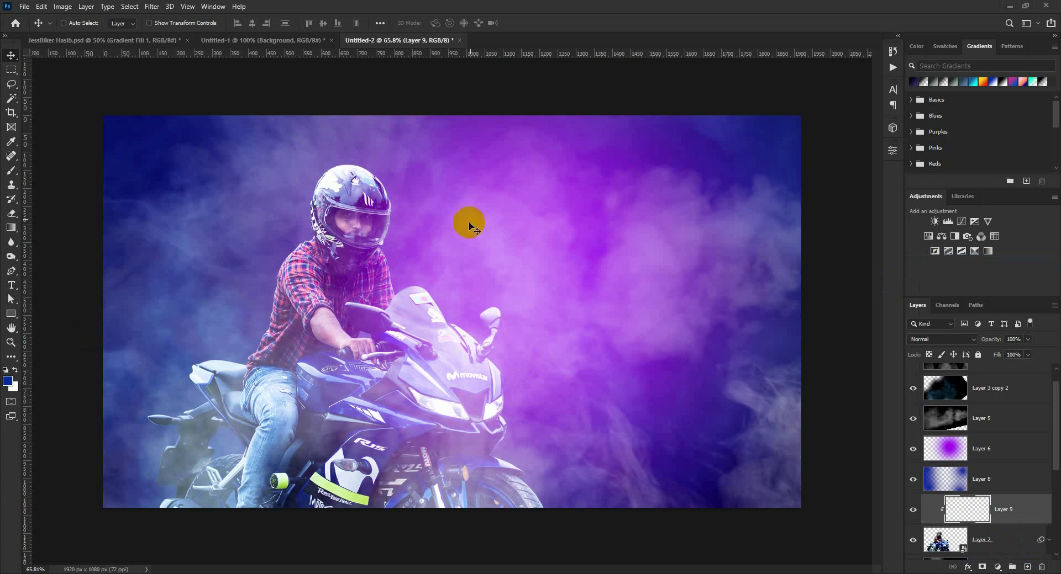
Paint light blue #18b4ee with a 150 px soft brush along the biker's helmet, back and the motorcycle's rear on the clipped layer.
click(11, 170)
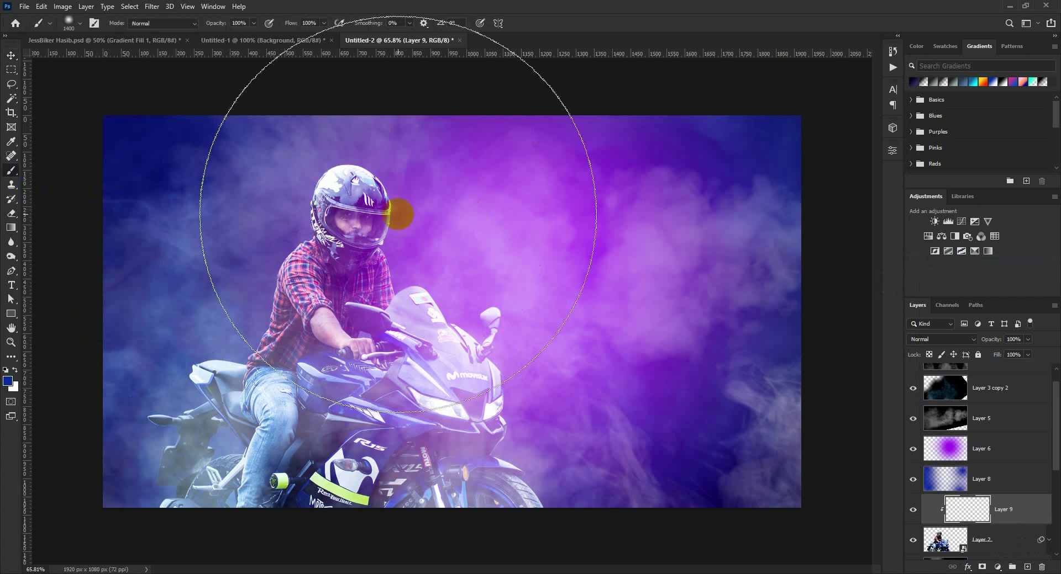
key(bracketleft)
key(bracketleft)
key(bracketleft)
key(bracketleft)
key(bracketleft)
key(bracketleft)
key(bracketleft)
key(bracketleft)
key(bracketleft)
key(bracketleft)
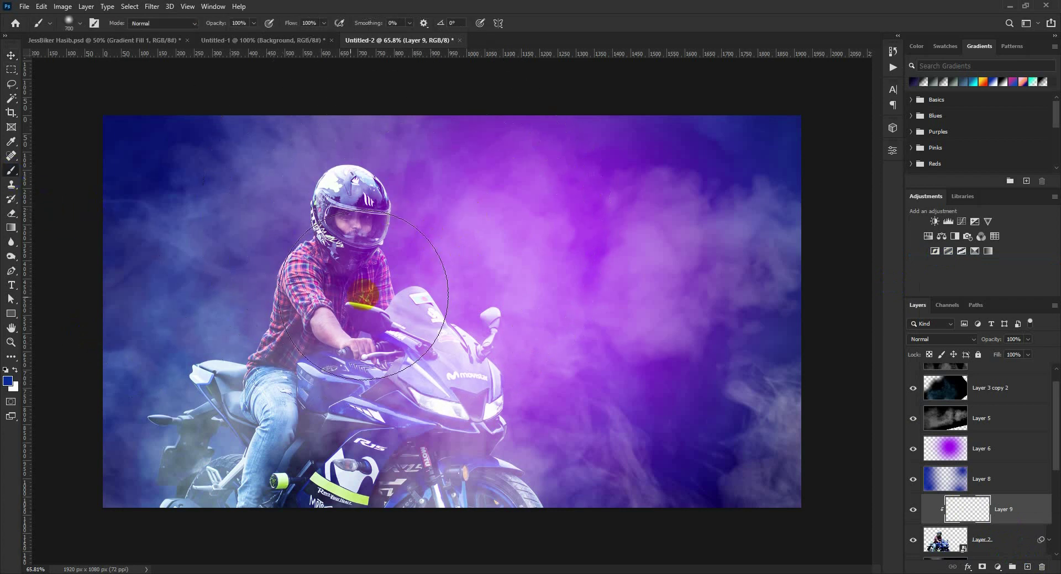
key(bracketleft)
key(bracketleft)
key(bracketleft)
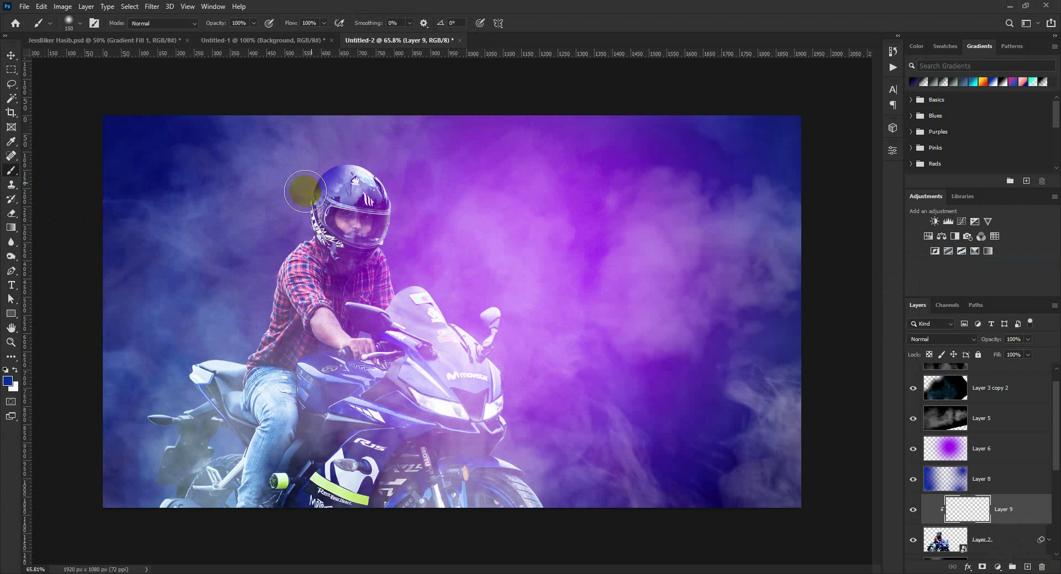
click(8, 382)
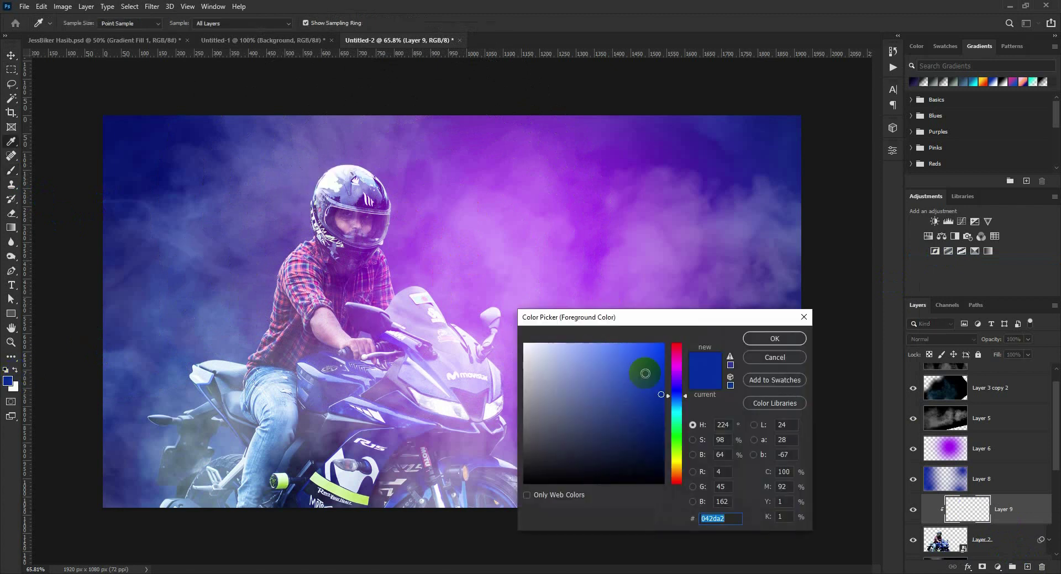
drag(669, 397, 669, 408)
click(649, 352)
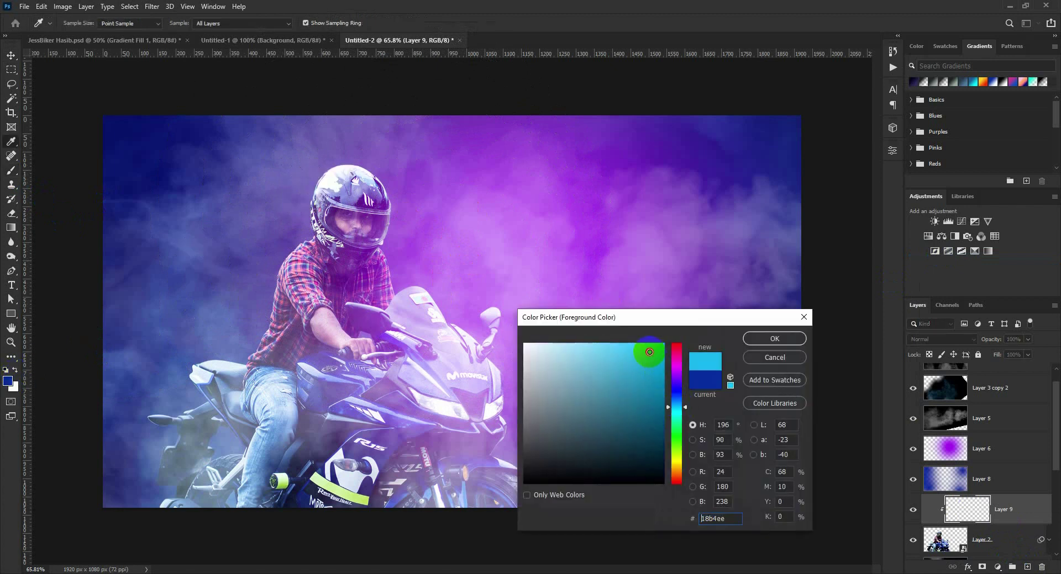
click(754, 339)
mouse_move(391, 166)
mouse_down()
mouse_move(344, 151)
mouse_move(311, 174)
mouse_move(253, 340)
mouse_move(192, 359)
mouse_move(186, 401)
mouse_move(157, 413)
mouse_move(155, 508)
mouse_move(236, 510)
mouse_up()
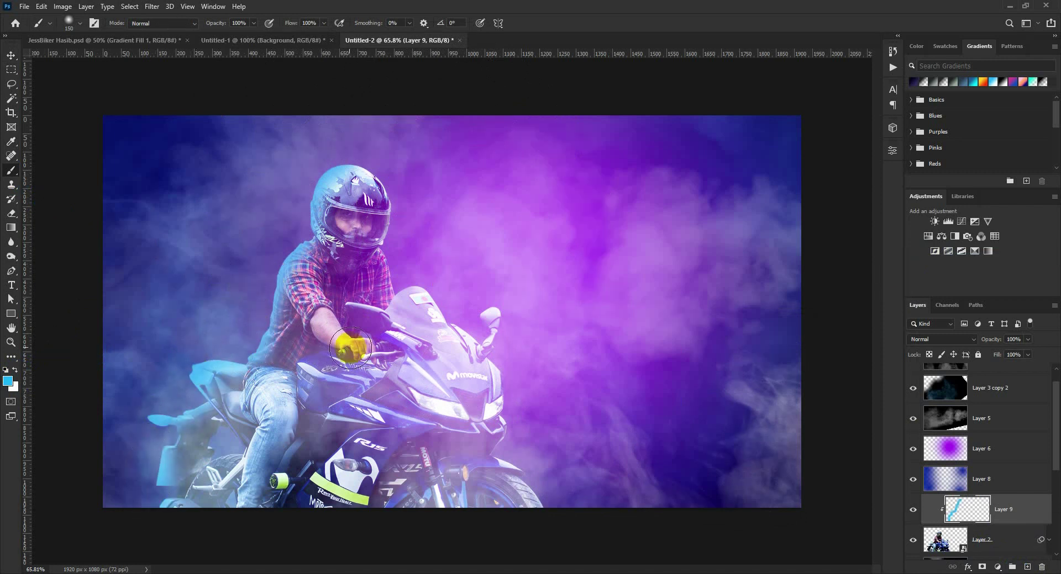
Set the light blue edge layer's blend mode to Hard Light and lower its opacity.
click(934, 339)
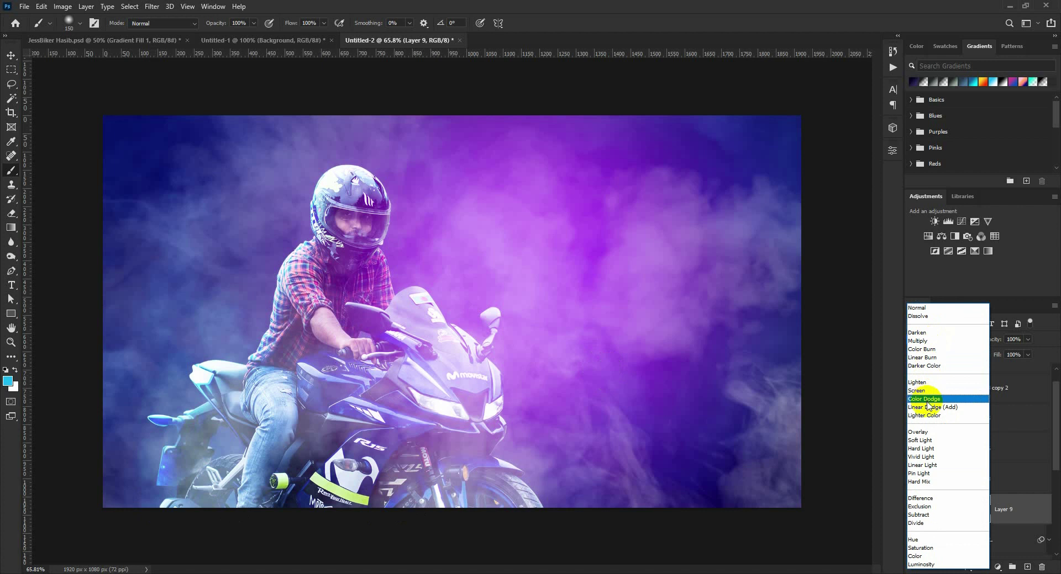
click(926, 448)
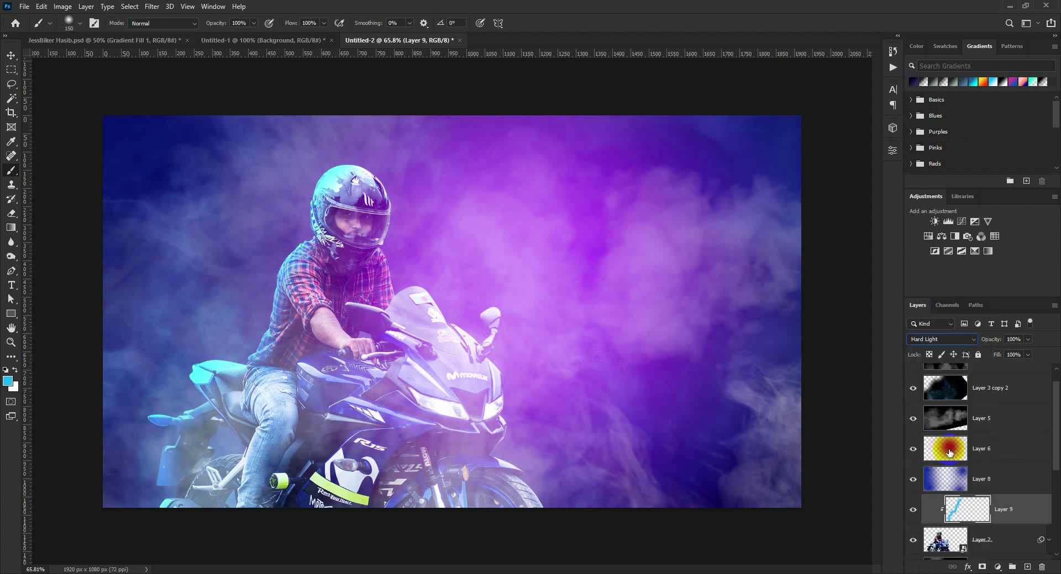
click(990, 340)
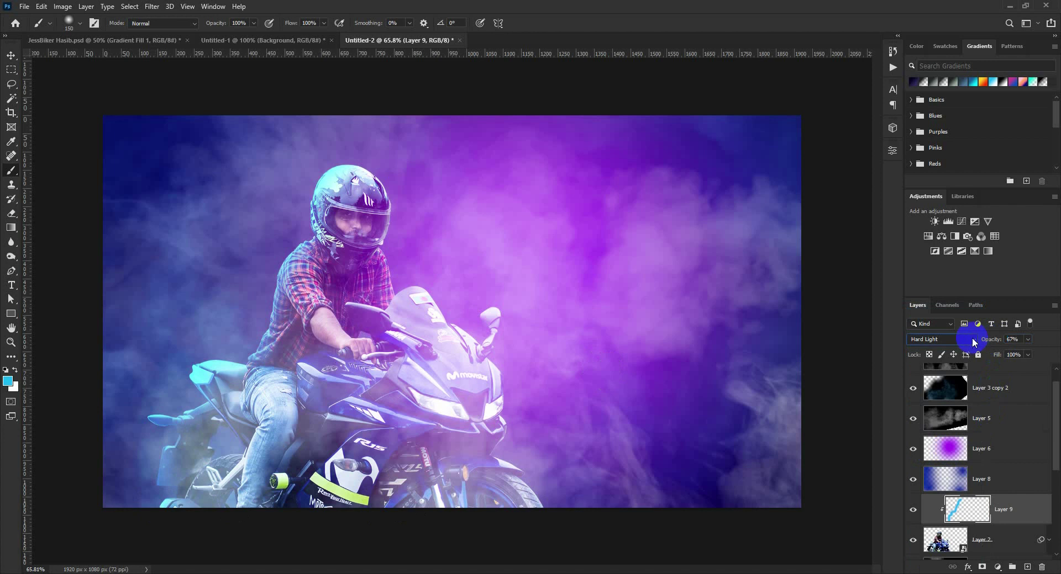
Add another layer clipped to the biker and paint purple #a71af1 along the front edges of the helmet, body and motorcycle.
click(1027, 568)
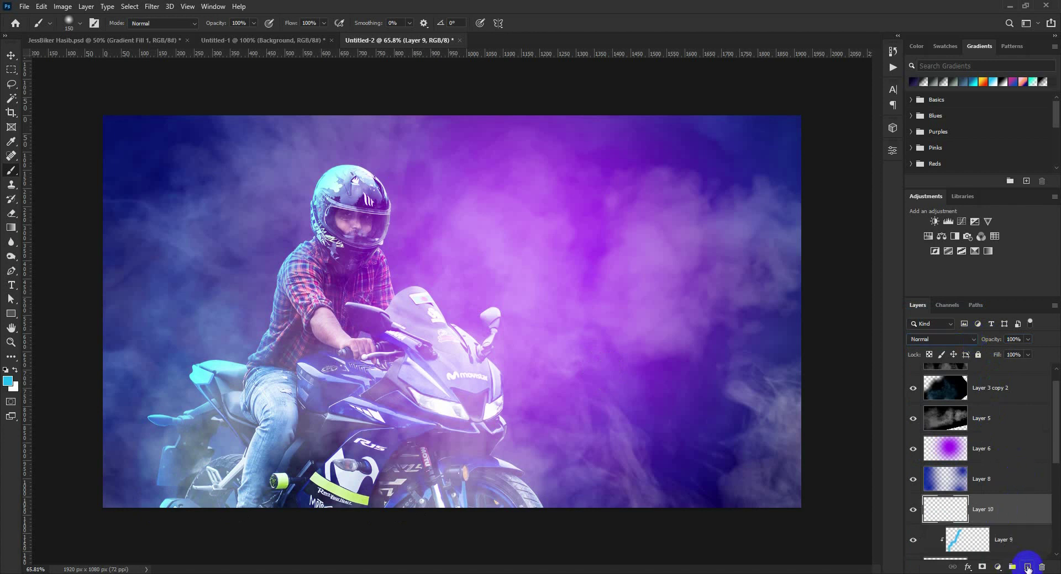
alt+click(1014, 523)
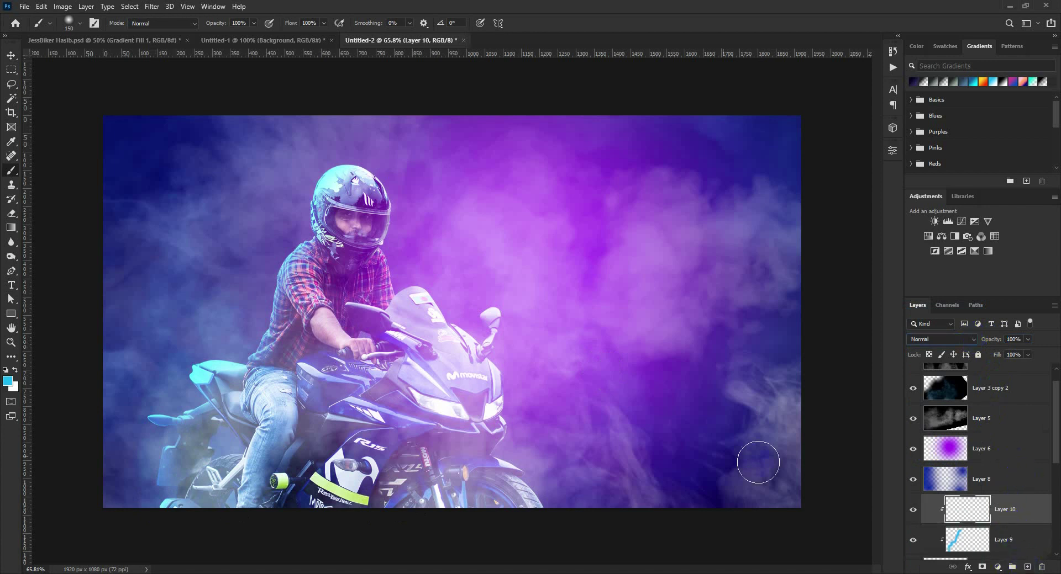
click(6, 385)
click(676, 378)
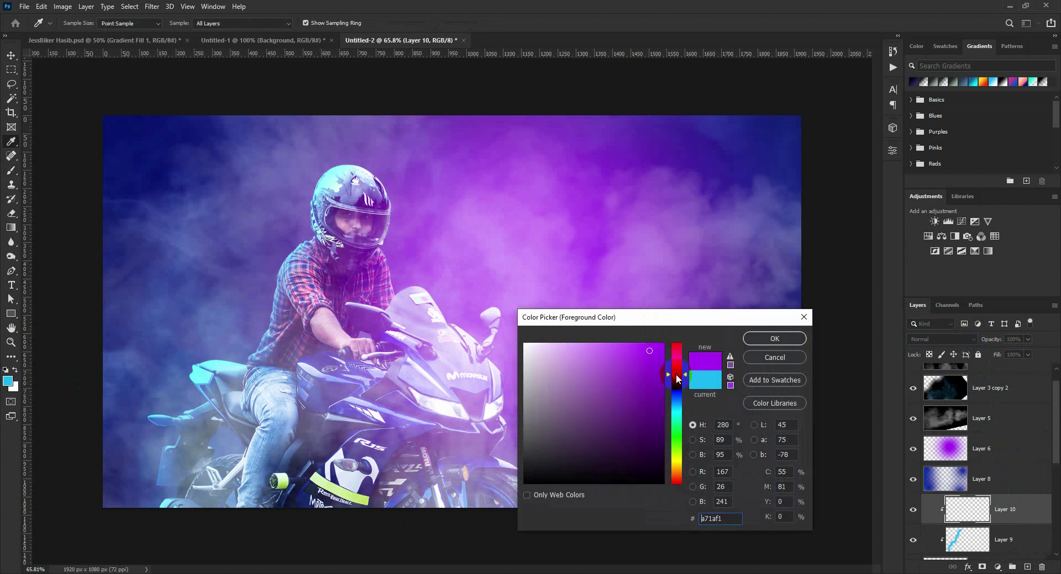
click(774, 338)
mouse_move(384, 171)
mouse_down()
mouse_move(397, 281)
mouse_move(435, 287)
mouse_move(481, 330)
mouse_move(493, 300)
mouse_move(505, 373)
mouse_move(528, 425)
mouse_move(516, 449)
mouse_move(569, 530)
mouse_up()
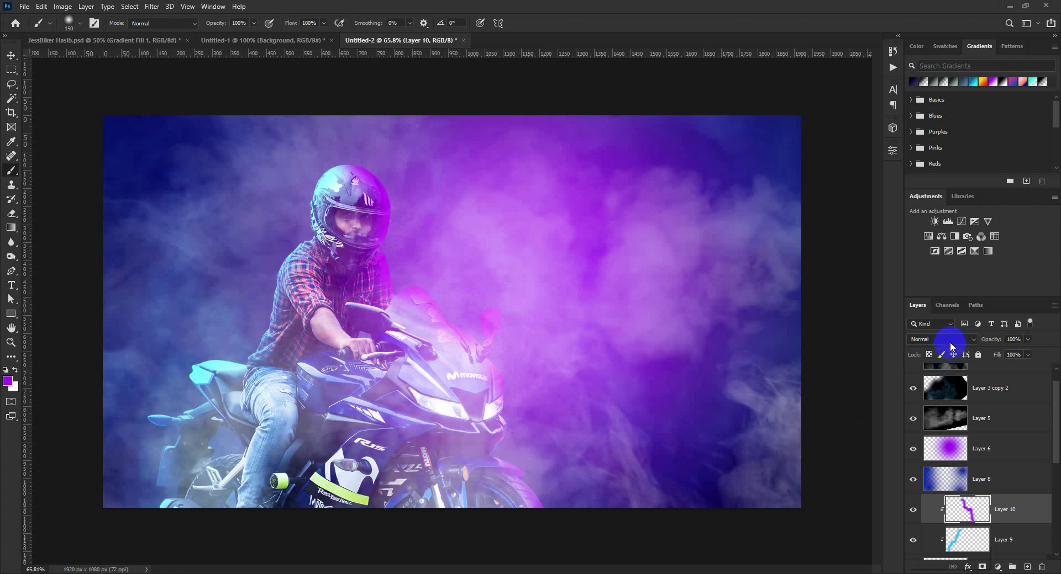
Set the purple edge layer's blend mode to Color Dodge and switch to the Move tool.
click(949, 341)
click(933, 400)
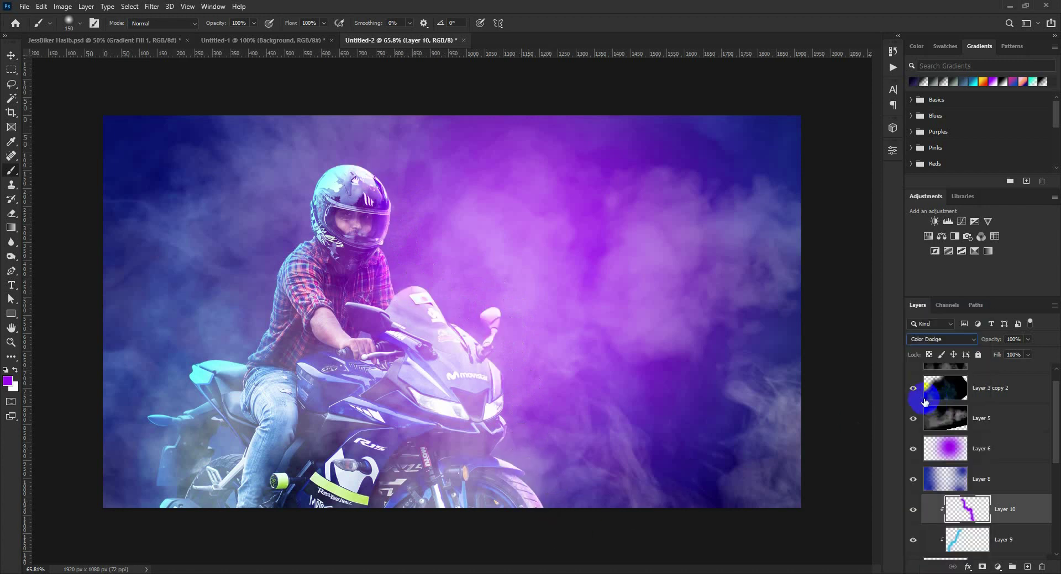
click(12, 58)
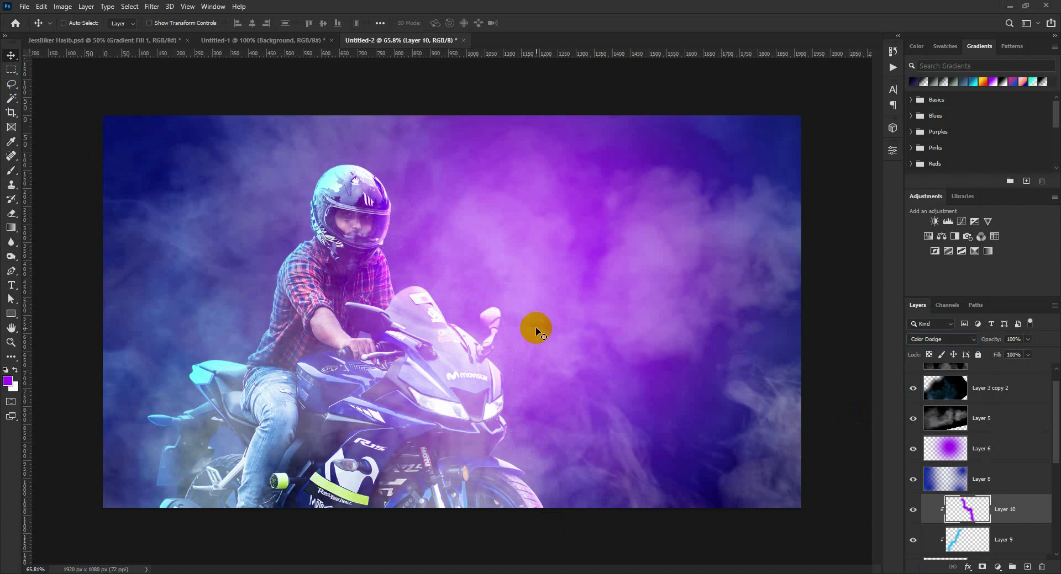
Adjust the two smoke layers directly beneath the biker, with Layer 4 copy at about 44% opacity and Layer 3 copy at 41%.
scroll(992, 498, down, 5)
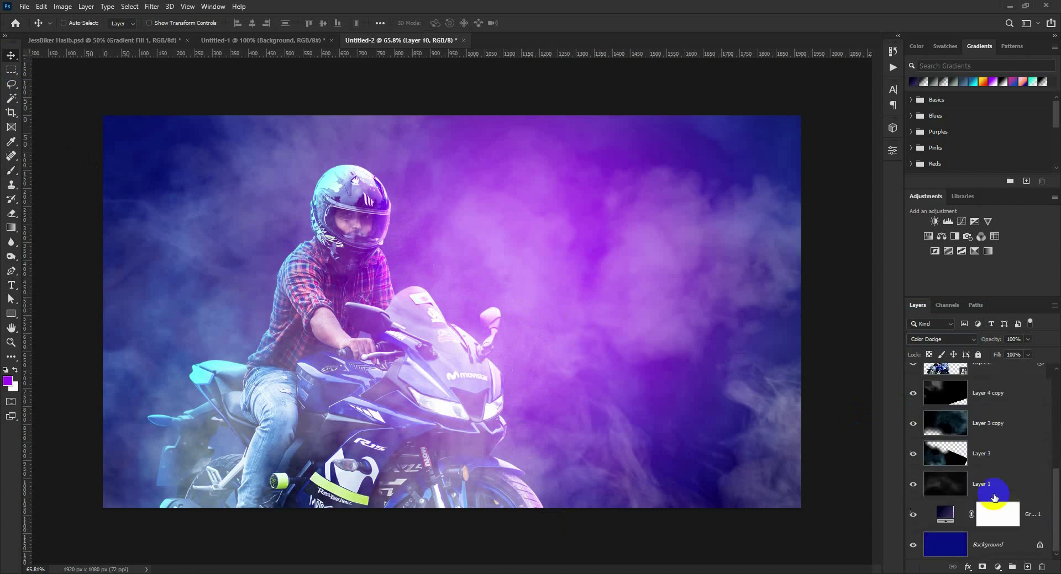
click(964, 399)
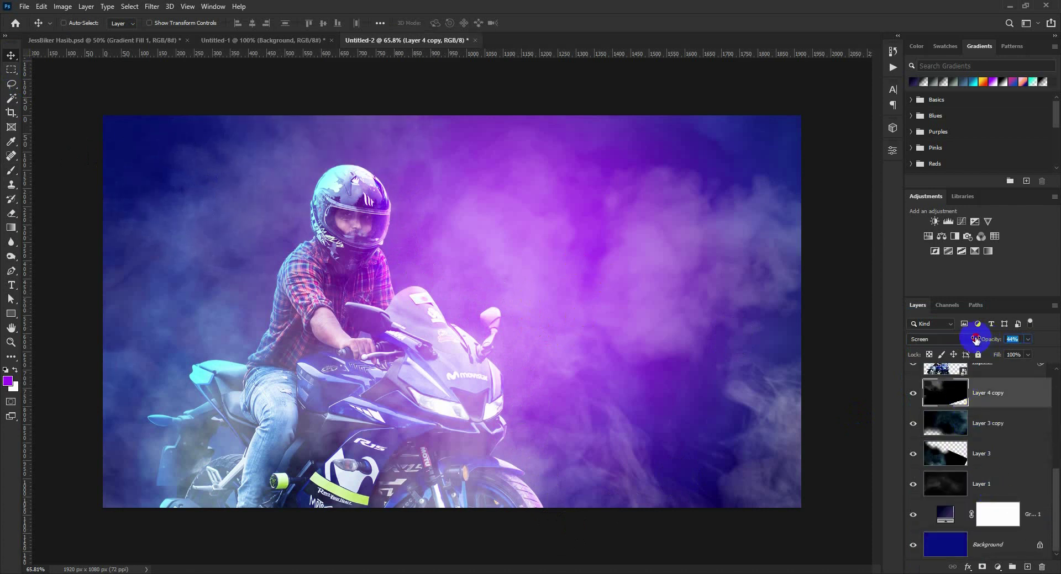
mouse_move(976, 340)
mouse_down()
mouse_move(986, 340)
mouse_move(978, 340)
mouse_up()
click(986, 424)
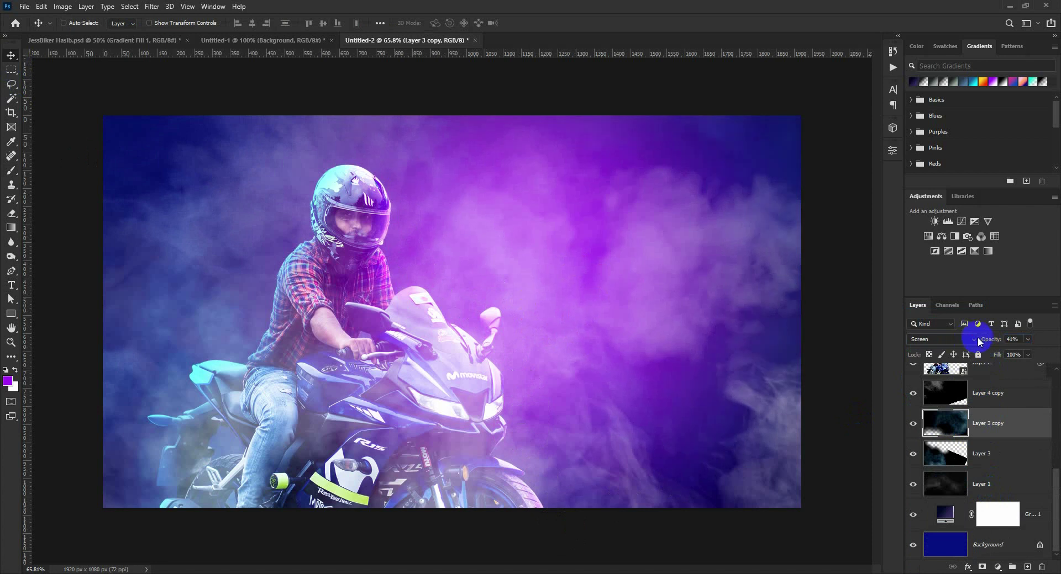
click(979, 454)
Select the Layer 5 smoke above the purple glow layer and hide it.
scroll(982, 448, up, 5)
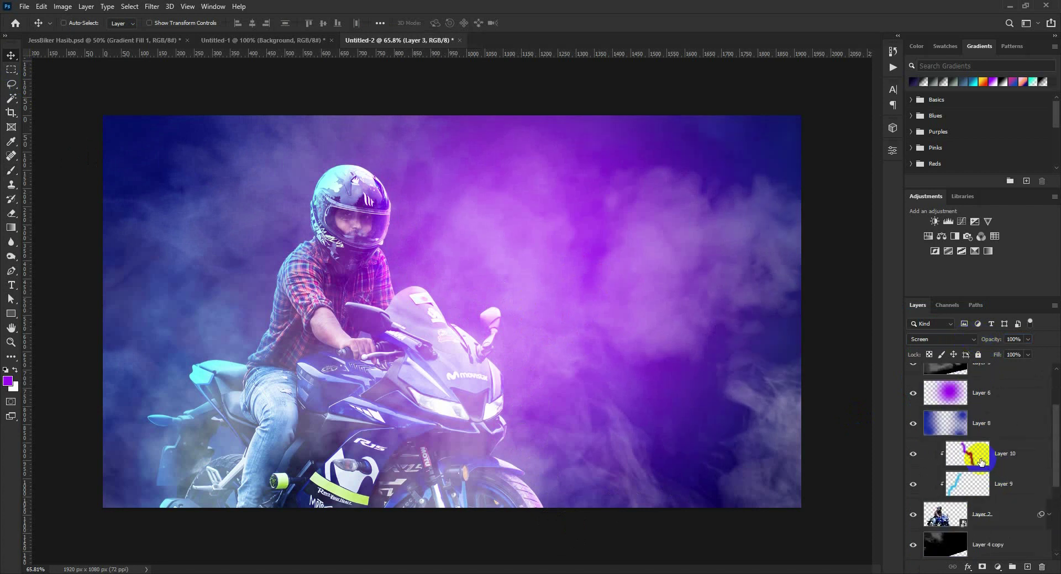
click(982, 436)
click(913, 425)
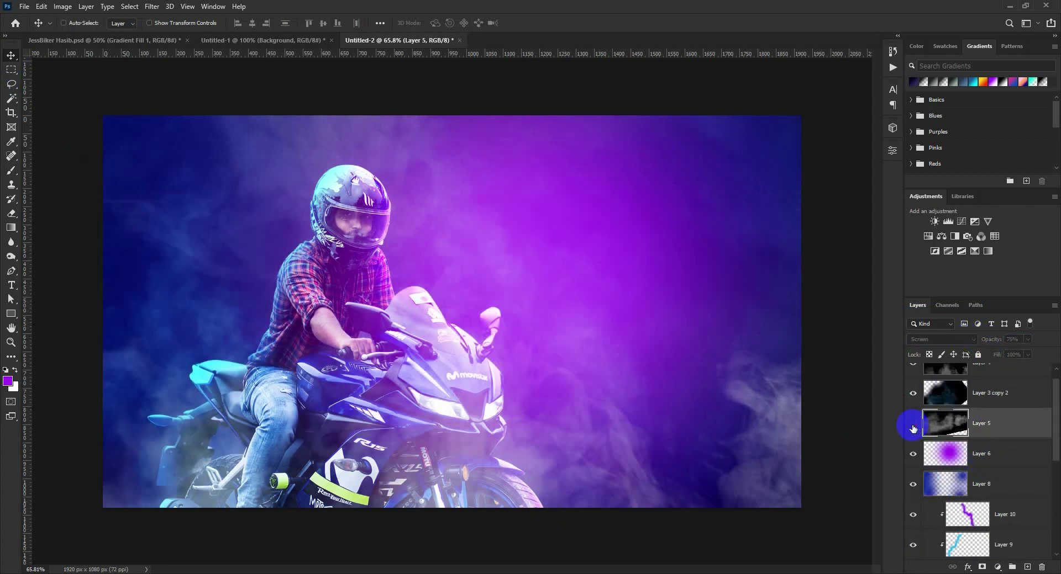
Show the Layer 5 smoke again at about 32% opacity and set the topmost Layer 4 smoke to 55% opacity.
click(912, 424)
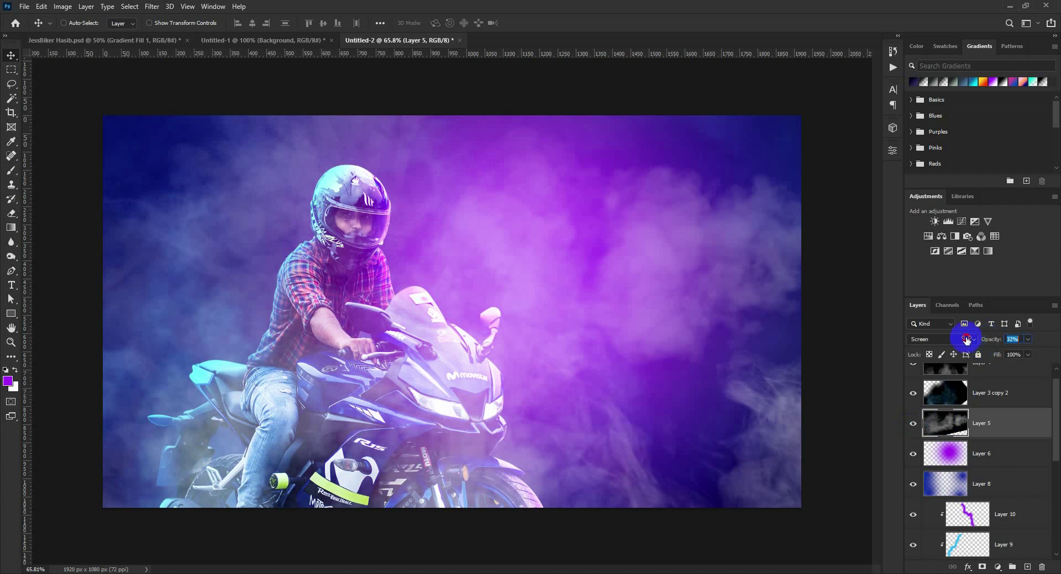
click(973, 404)
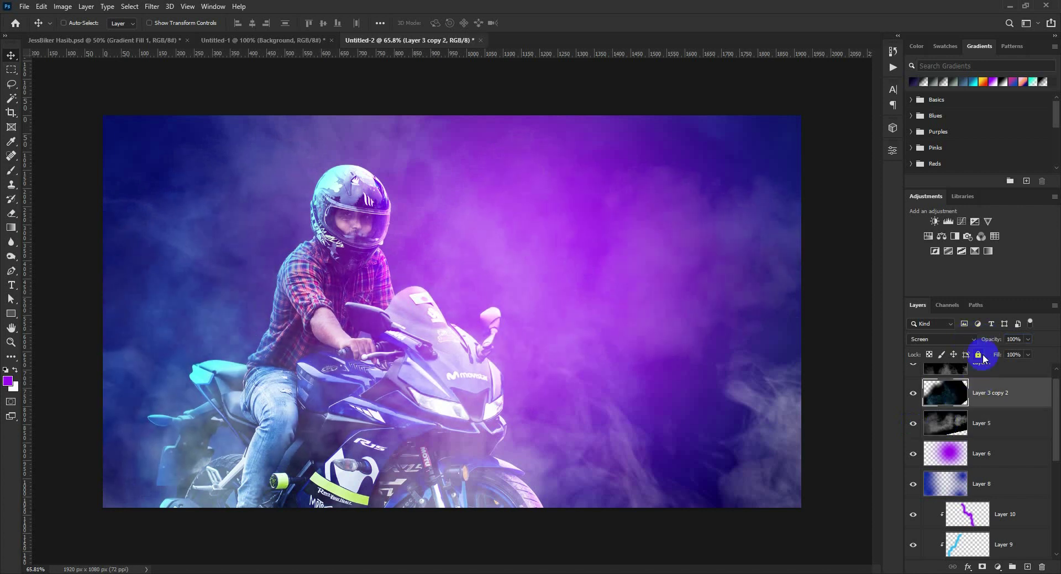
scroll(979, 393, up, 1)
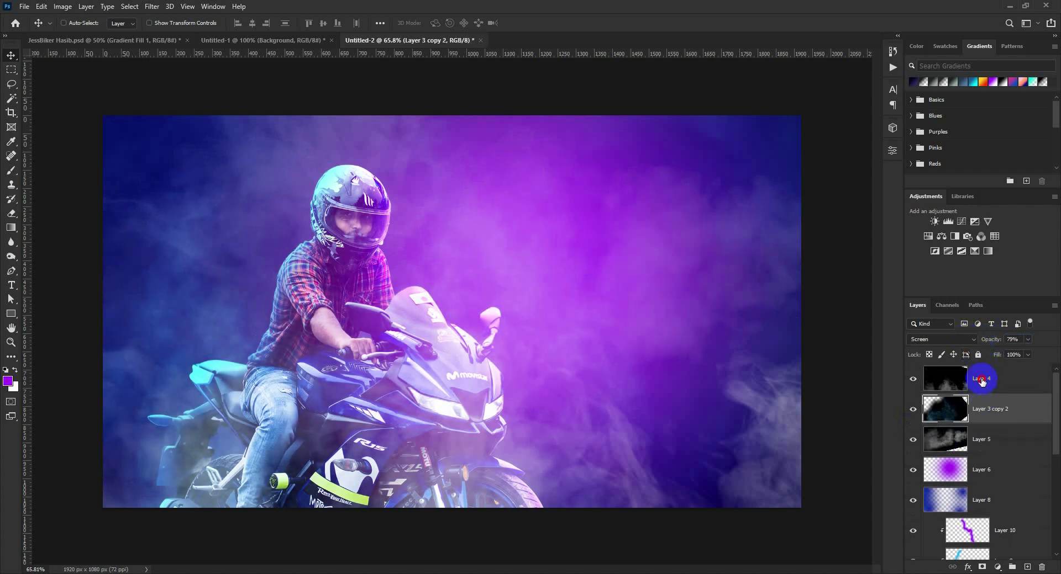
click(980, 379)
text(55)
key(Return)
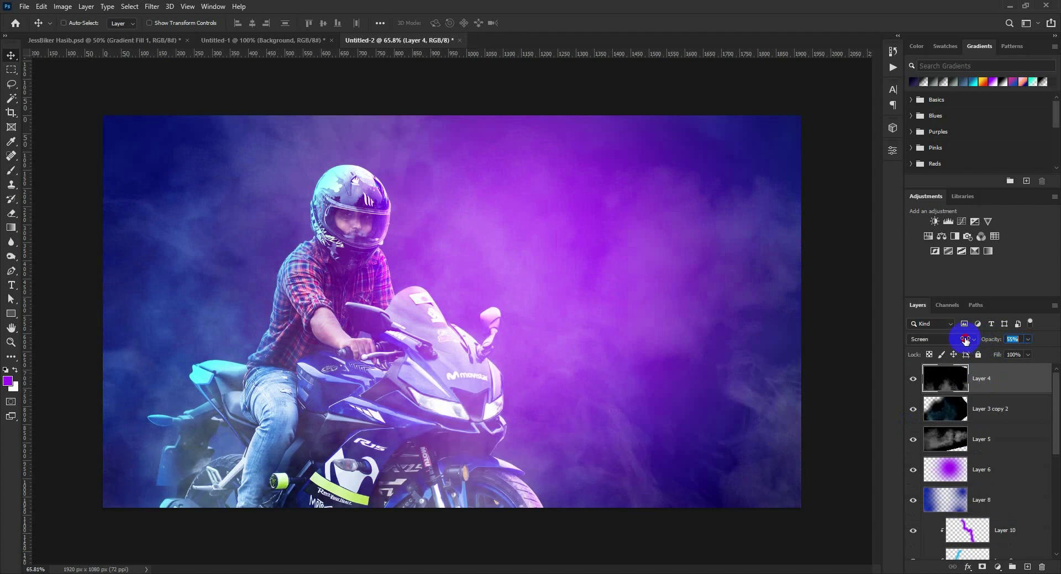
Shift the Layer 4 smoke toward the lower-right of the canvas and the Layer 5 smoke toward the upper-right.
drag(564, 455, 756, 473)
click(938, 440)
drag(689, 277, 796, 223)
Reposition the purple glow on Layer 6 and enlarge it with Free Transform to spread across the area beside the biker.
click(996, 463)
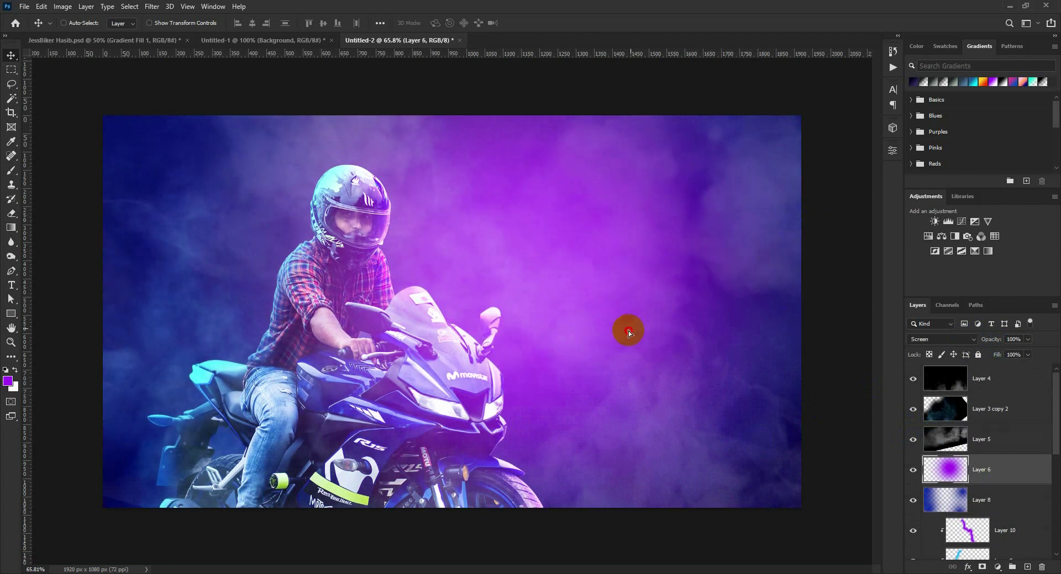
drag(628, 330, 618, 296)
key(ctrl+t)
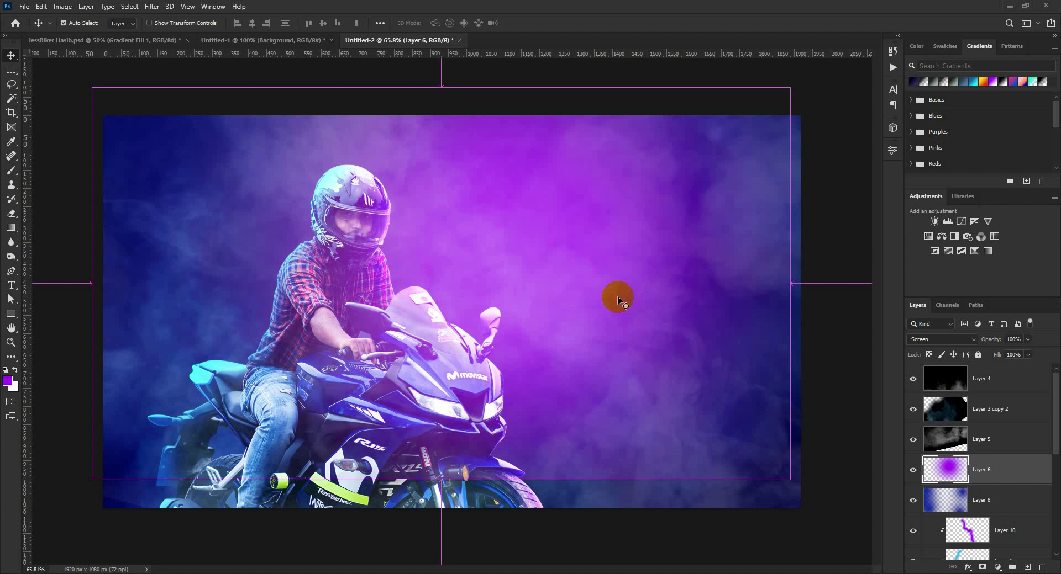
drag(790, 485, 741, 469)
key(Return)
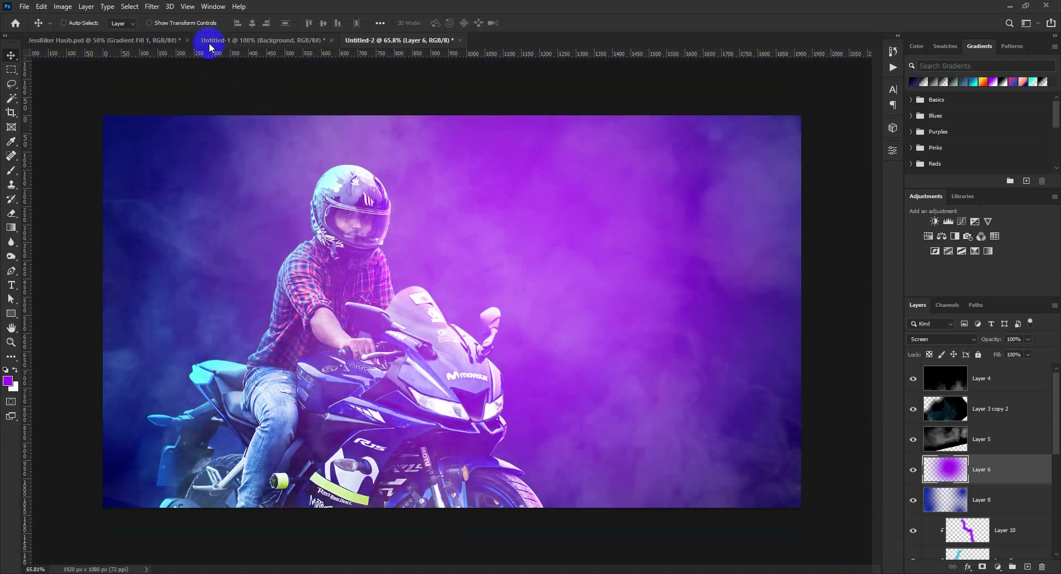
Bring Group 1 and Layer 1 with the channel title artwork from Untitled-1 into Untitled-2 and place them to the right of the biker.
click(212, 40)
click(947, 406)
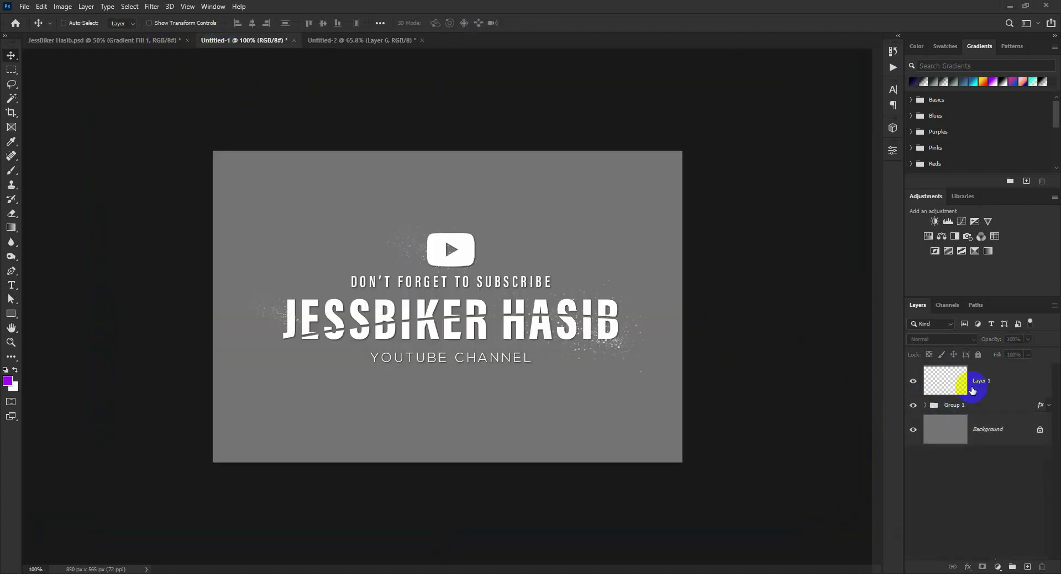
shift+click(981, 382)
drag(434, 249, 578, 249)
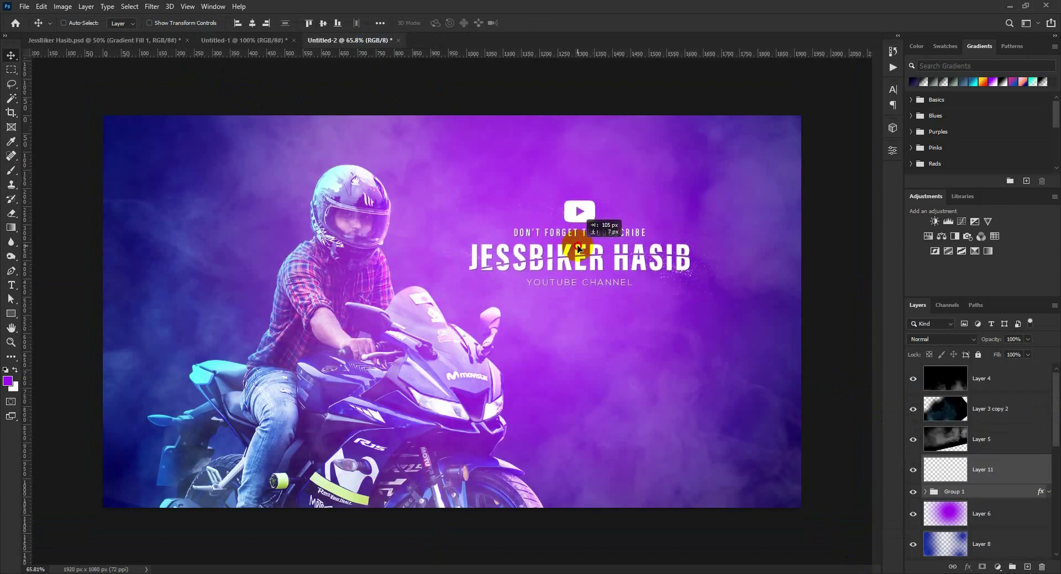
drag(645, 303, 640, 301)
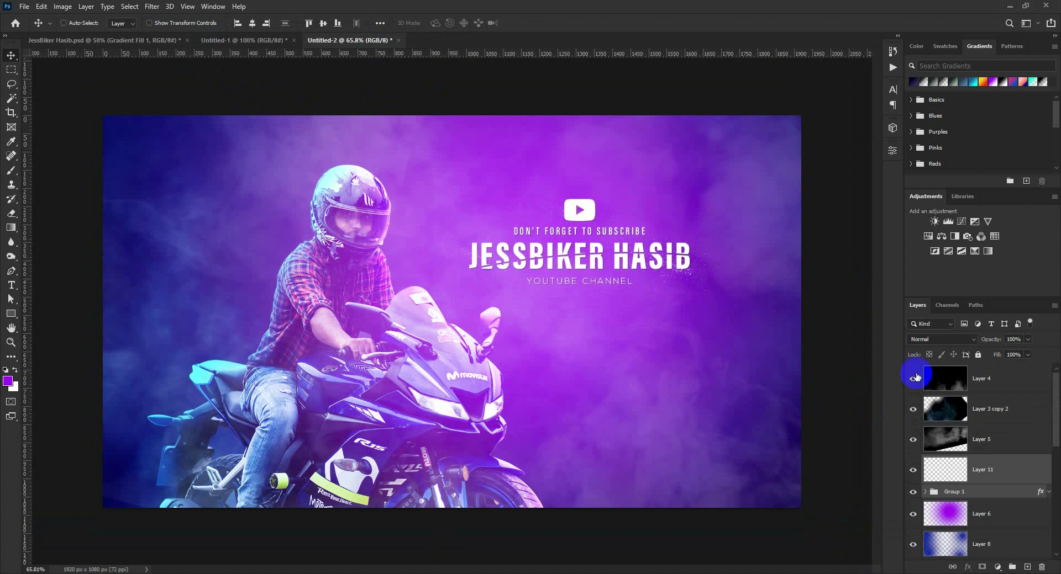
Add a new layer above Layer 4 and fill it with the merged composition using Apply Image.
click(982, 380)
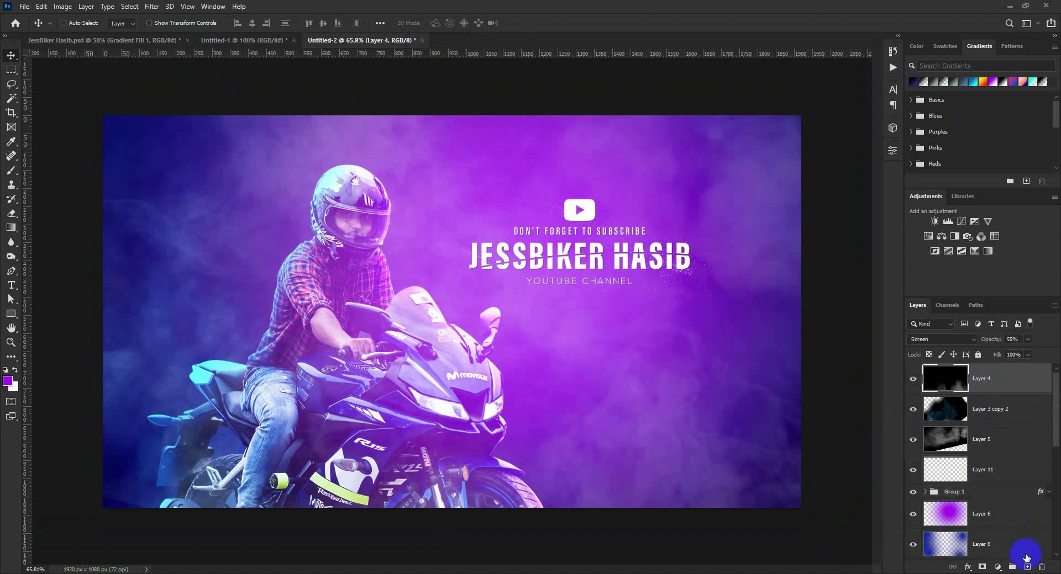
click(1025, 567)
click(62, 6)
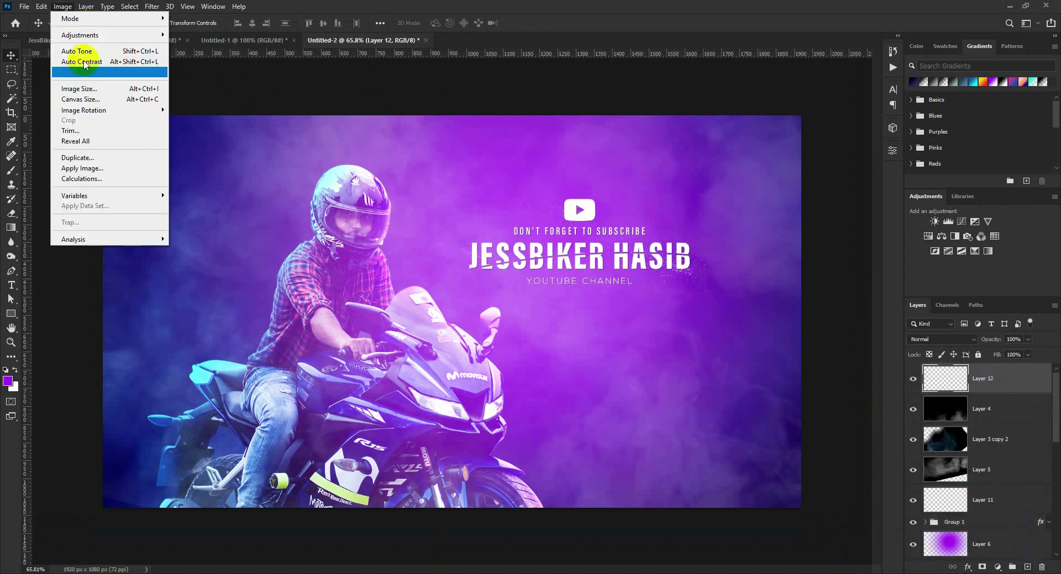
click(113, 168)
click(623, 163)
key(v)
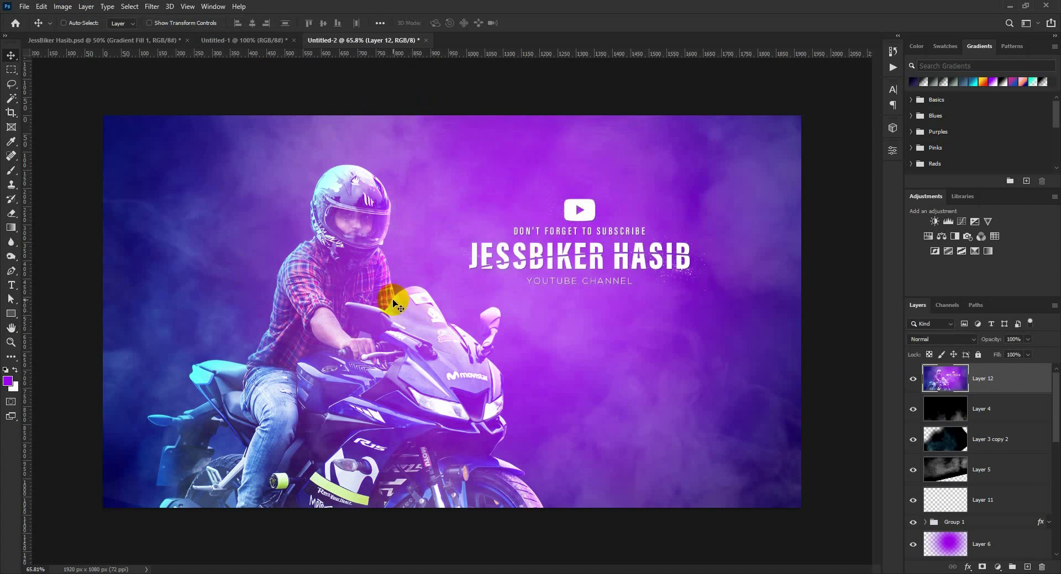
Open the Camera Raw Filter on the merged layer and set Temperature to +5 and Clarity to +23.
click(152, 6)
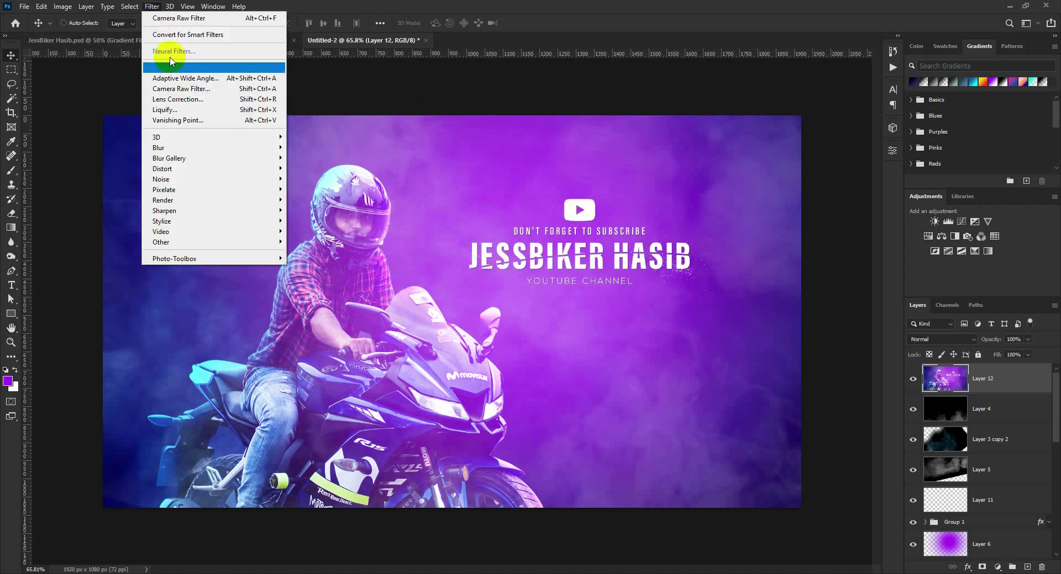
click(190, 90)
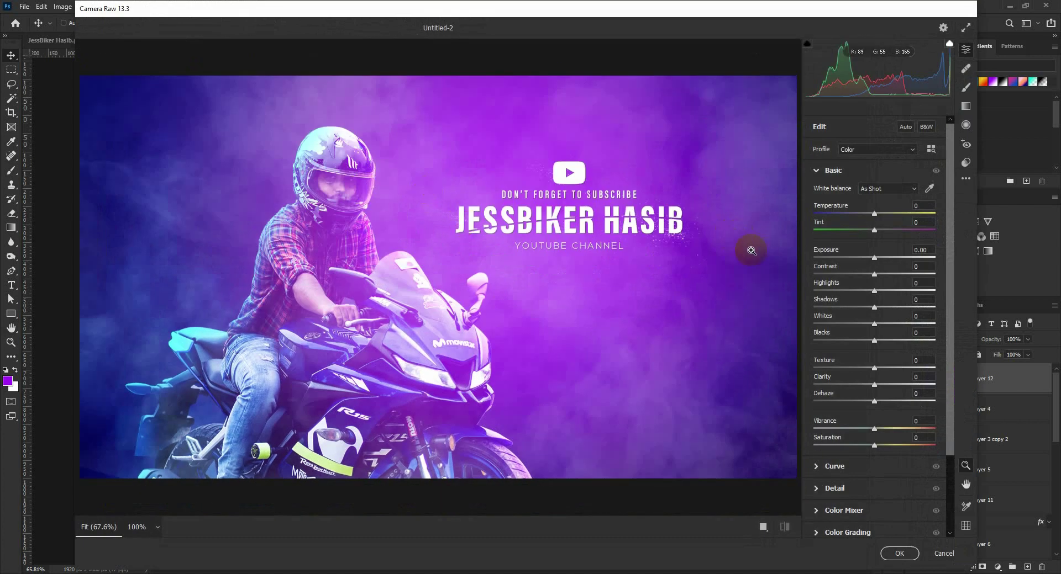
click(882, 212)
mouse_move(873, 216)
mouse_down()
mouse_move(857, 214)
mouse_move(882, 216)
mouse_move(883, 231)
mouse_move(872, 231)
mouse_move(892, 231)
mouse_move(854, 234)
mouse_move(870, 234)
mouse_up()
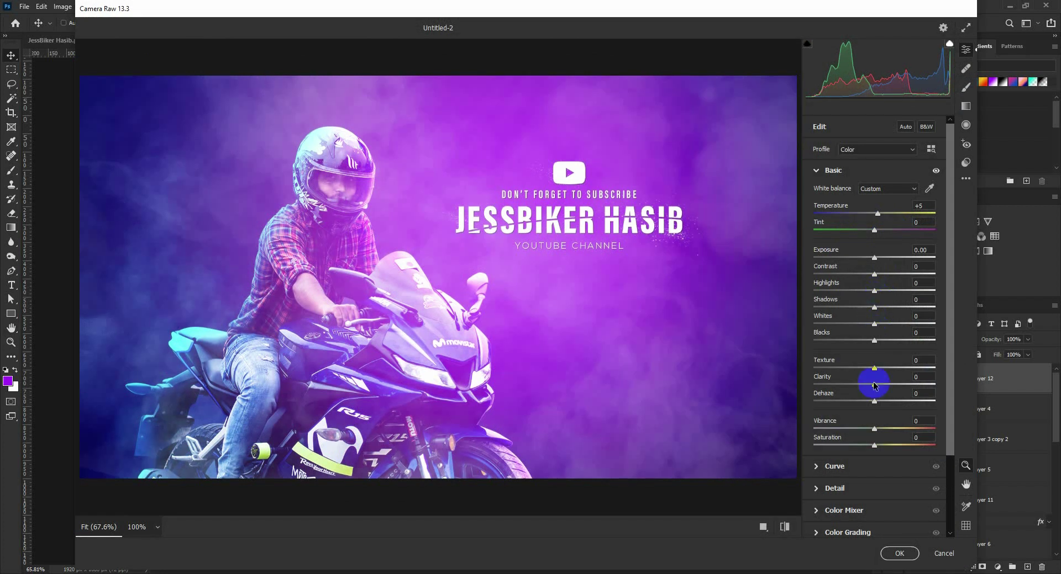
mouse_move(875, 385)
mouse_down()
mouse_move(916, 380)
mouse_move(884, 372)
mouse_up()
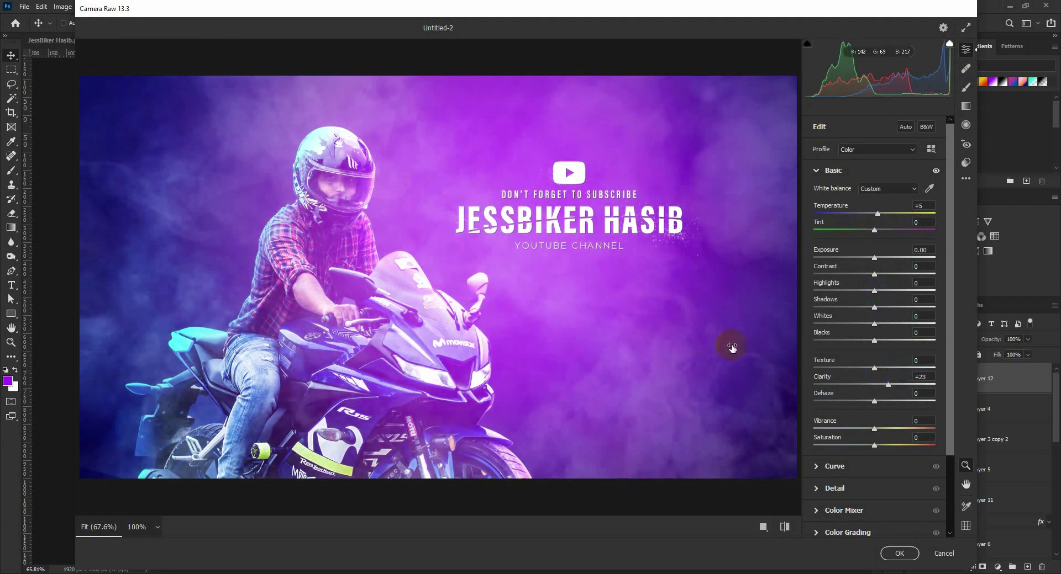